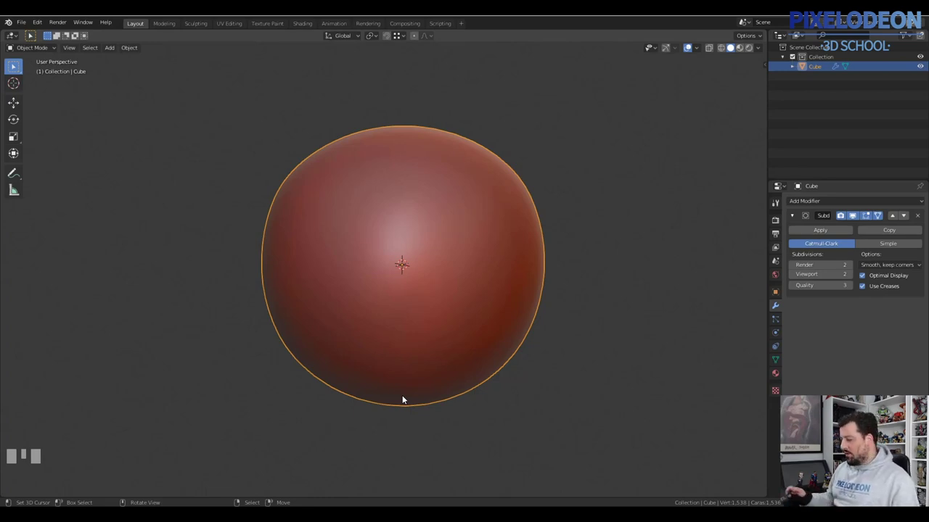
# Delete the subdivided cube and reset the 3D cursor to the world origin.
pyautogui.moveTo(443, 326); pyautogui.dragTo(435, 342, button='middle')
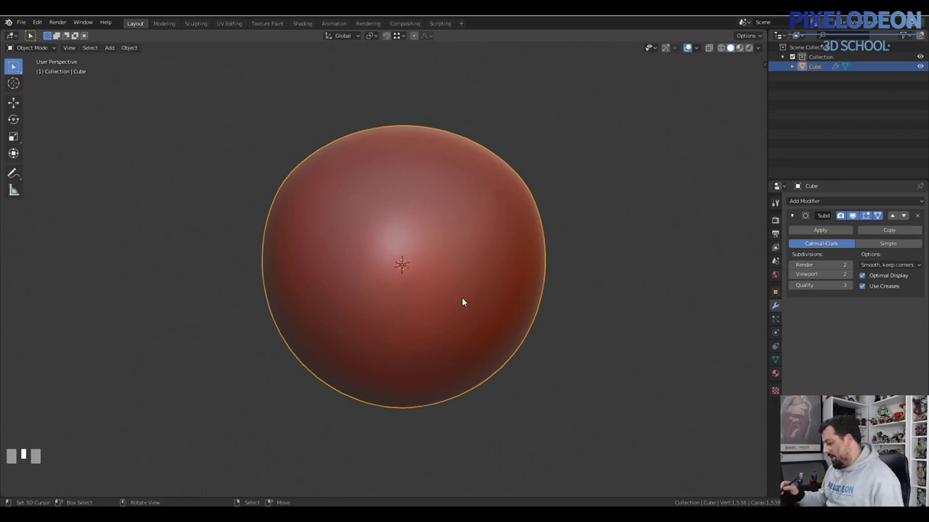
pyautogui.moveTo(460, 330)
pyautogui.mouseDown(button='middle')
pyautogui.moveTo(460, 309)
pyautogui.moveTo(477, 293)
pyautogui.mouseUp(button='middle')
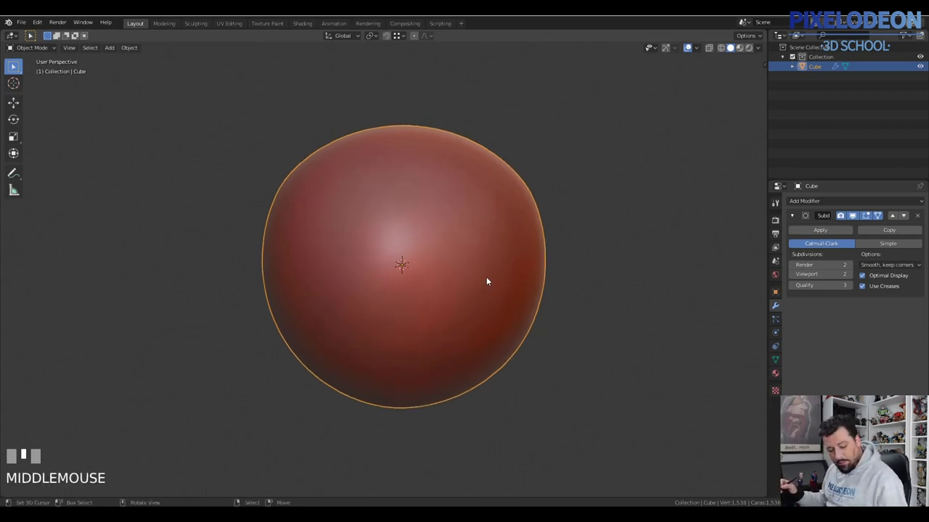
pyautogui.press('x')
pyautogui.click(484, 287)
pyautogui.keyDown('shift'); pyautogui.moveTo(460, 288); pyautogui.dragTo(416, 314, button='middle'); pyautogui.keyUp('shift')
pyautogui.hotkey('shift', 'c')
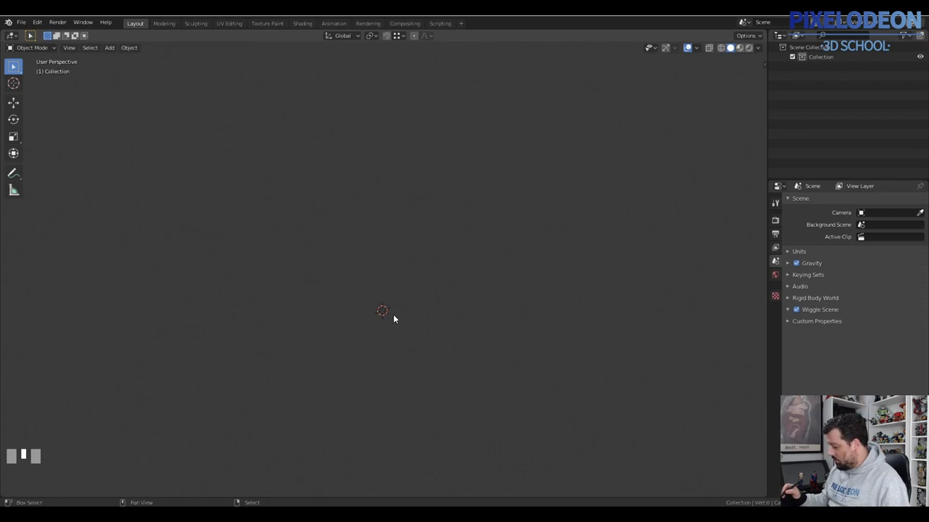
# Add a plane mesh at the 3D cursor.
pyautogui.hotkey('shift', 'a')
pyautogui.moveTo(382, 312)
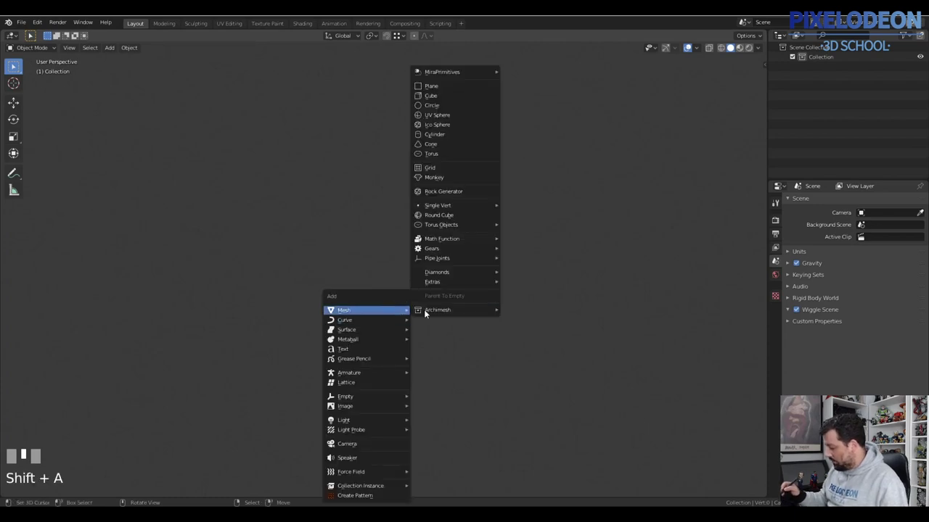
pyautogui.click(445, 85)
pyautogui.moveTo(418, 294); pyautogui.dragTo(379, 328, button='middle')
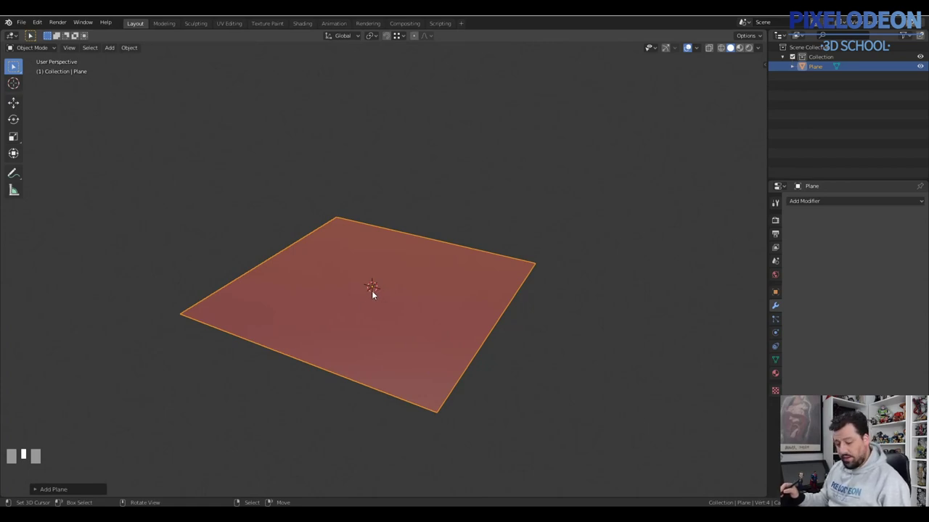
pyautogui.press('g')
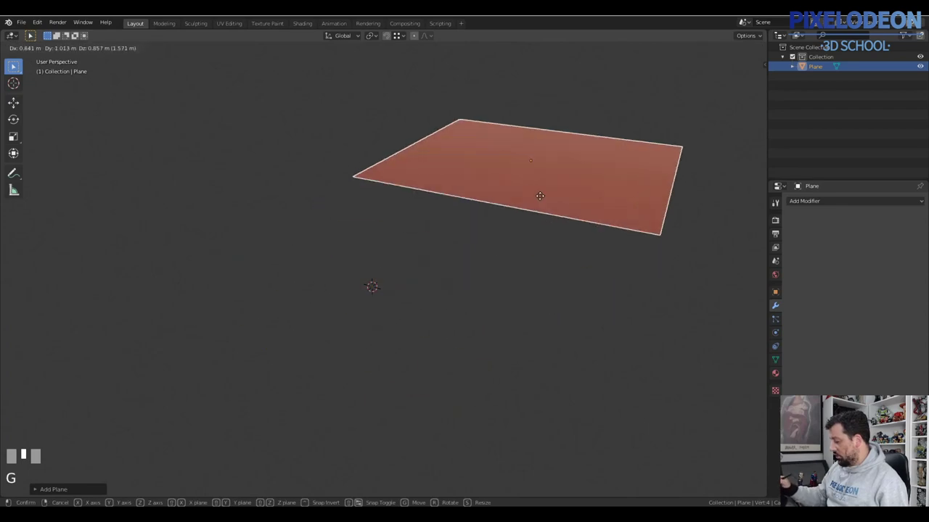
pyautogui.click(453, 294)
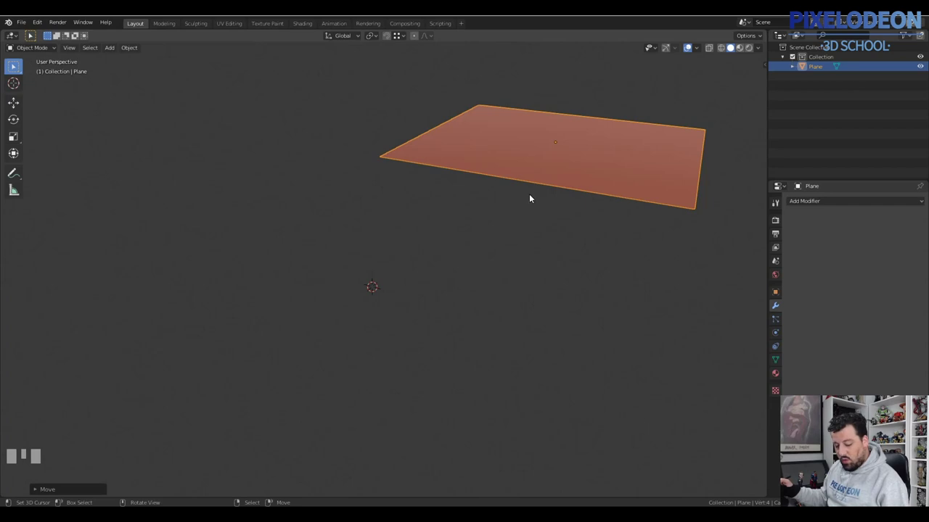
pyautogui.hotkey('ctrl', 'z')
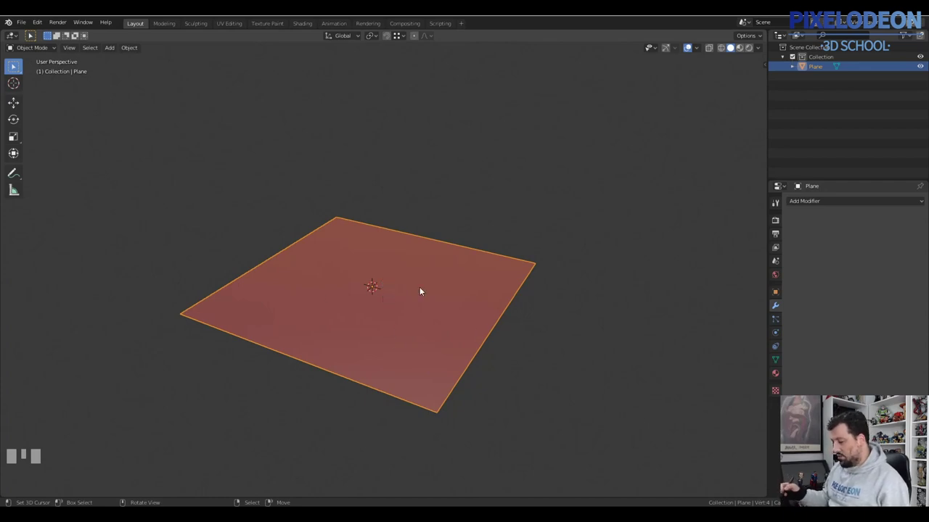
# In Edit Mode, select one corner vertex of the plane and snap the 3D cursor to it.
pyautogui.press('Tab')
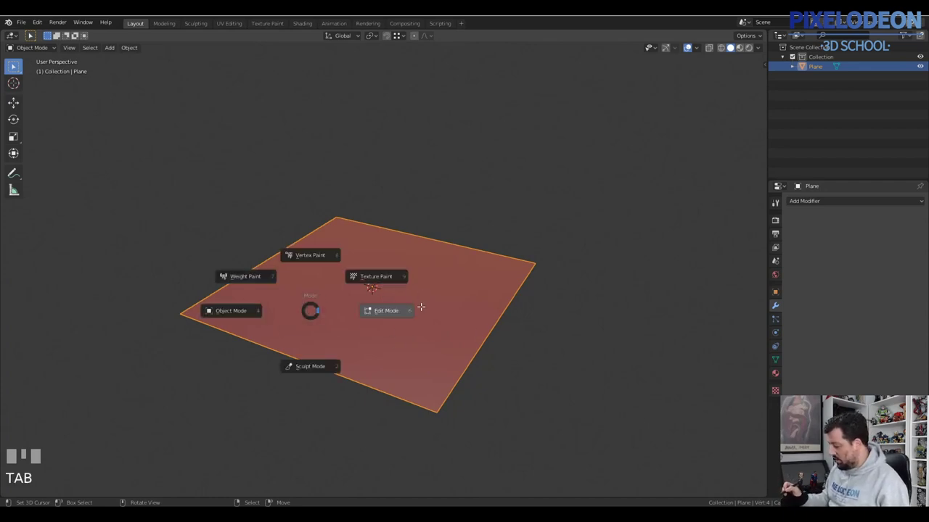
pyautogui.press('1')
pyautogui.rightClick(185, 310)
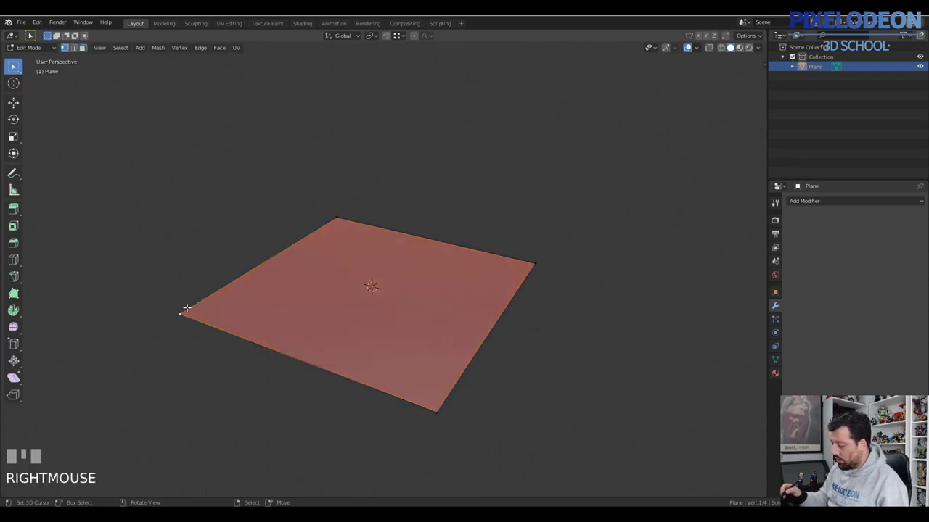
pyautogui.keyDown('shift'); pyautogui.moveTo(213, 316); pyautogui.dragTo(233, 315, button='middle'); pyautogui.keyUp('shift')
pyautogui.hotkey('shift', 's')
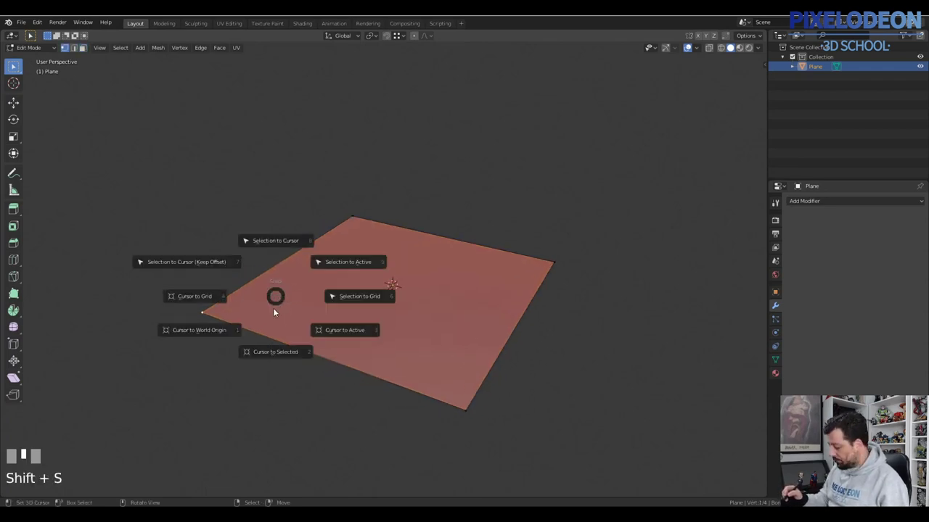
pyautogui.click(236, 47)
pyautogui.press('Escape')
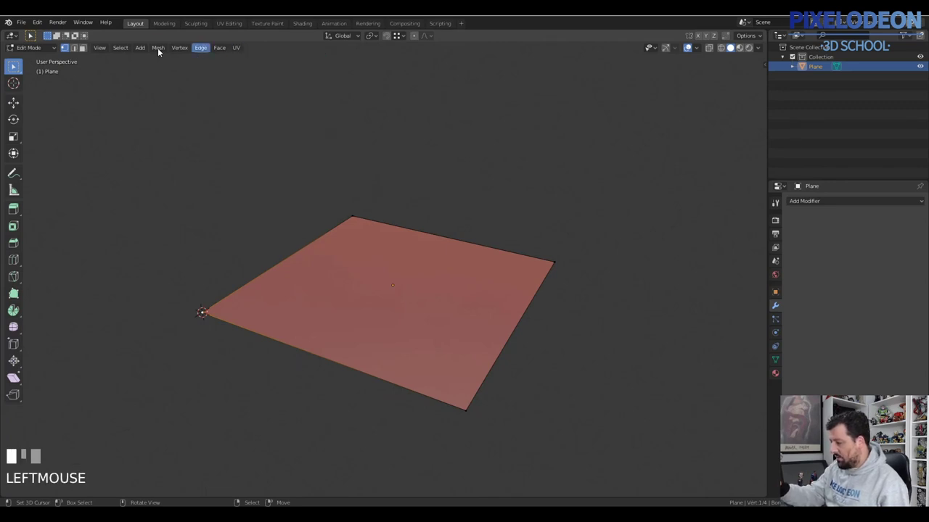
# Return to Object Mode and set the plane's origin to the 3D cursor at its corner.
pyautogui.press('Tab')
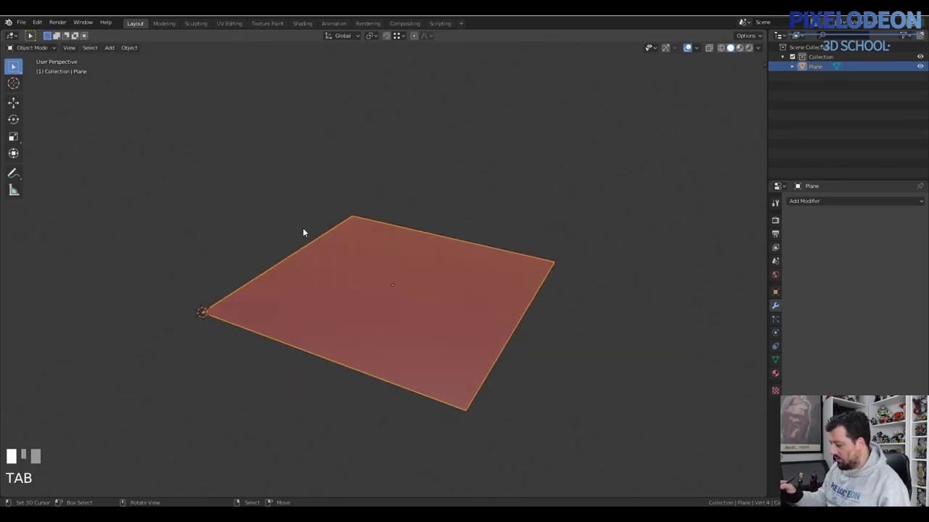
pyautogui.click(129, 48)
pyautogui.moveTo(147, 72)
pyautogui.click(270, 89)
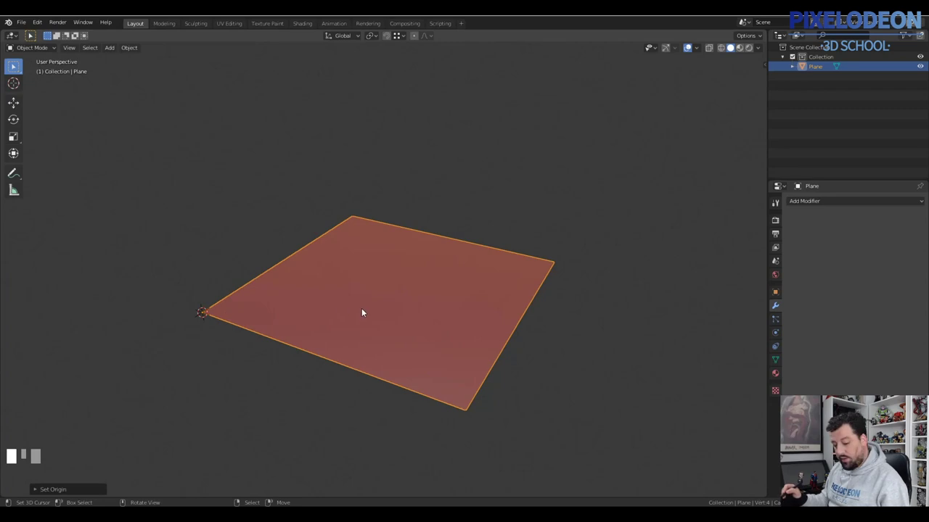
# Reset the 3D cursor to the world origin and snap the plane's corner origin to it with Selection to Cursor.
pyautogui.hotkey('shift', 'c')
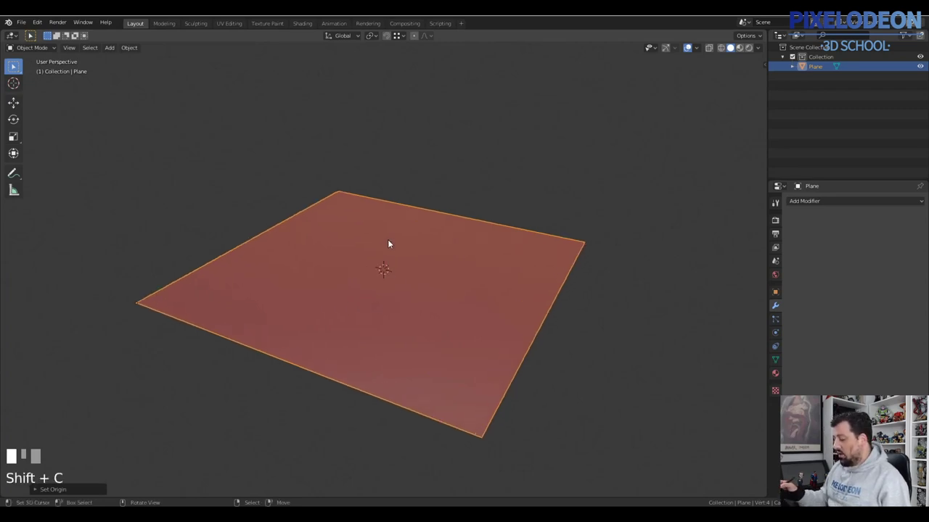
pyautogui.rightClick(312, 288)
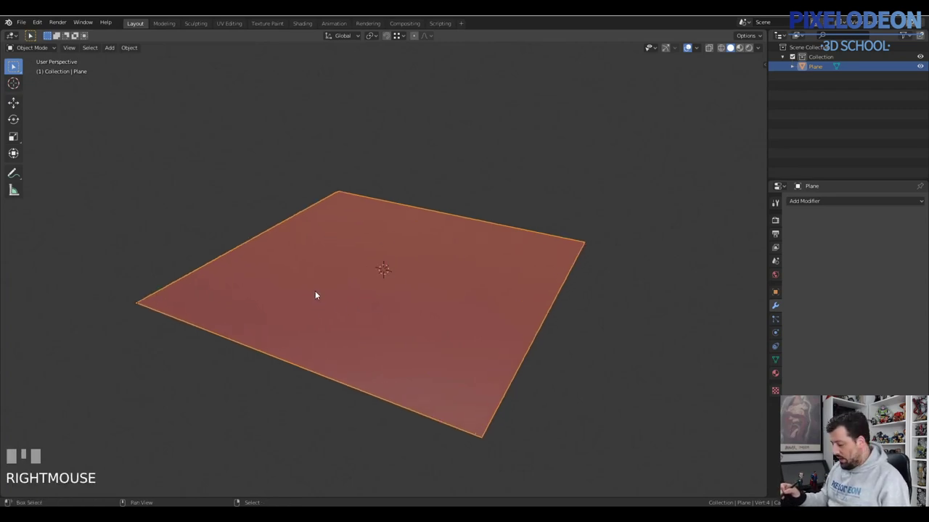
pyautogui.hotkey('shift', 's')
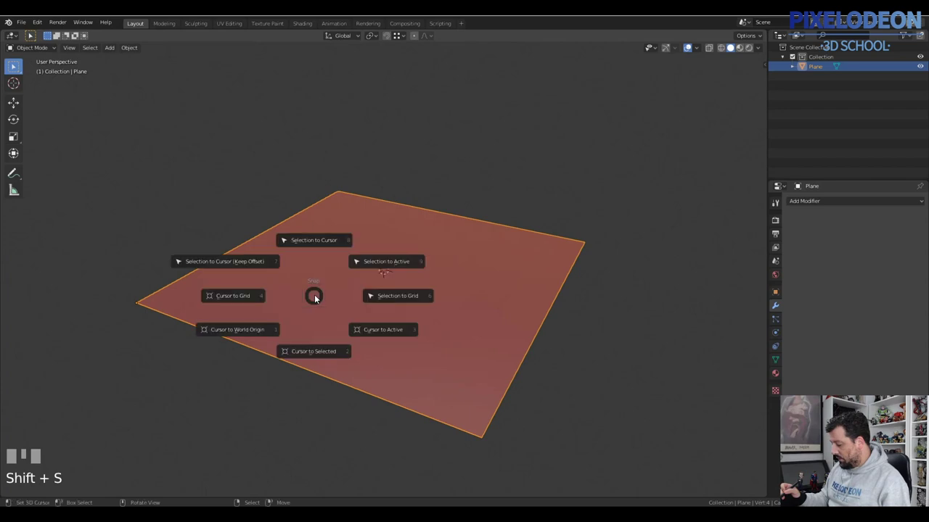
pyautogui.click(317, 240)
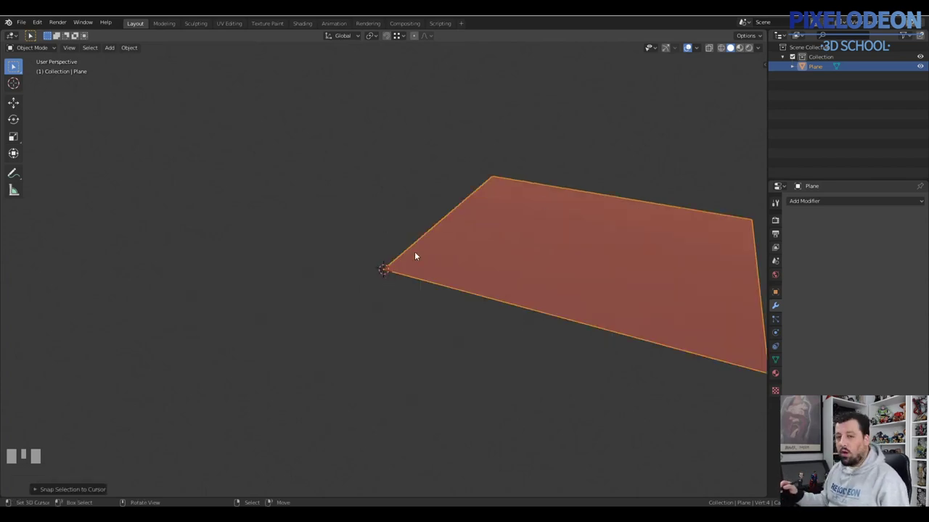
# In Edit Mode, extrude the whole plane face by 0.05 m along its normal into a thin slab.
pyautogui.keyDown('shift'); pyautogui.moveTo(472, 258); pyautogui.dragTo(384, 280, button='middle'); pyautogui.keyUp('shift')
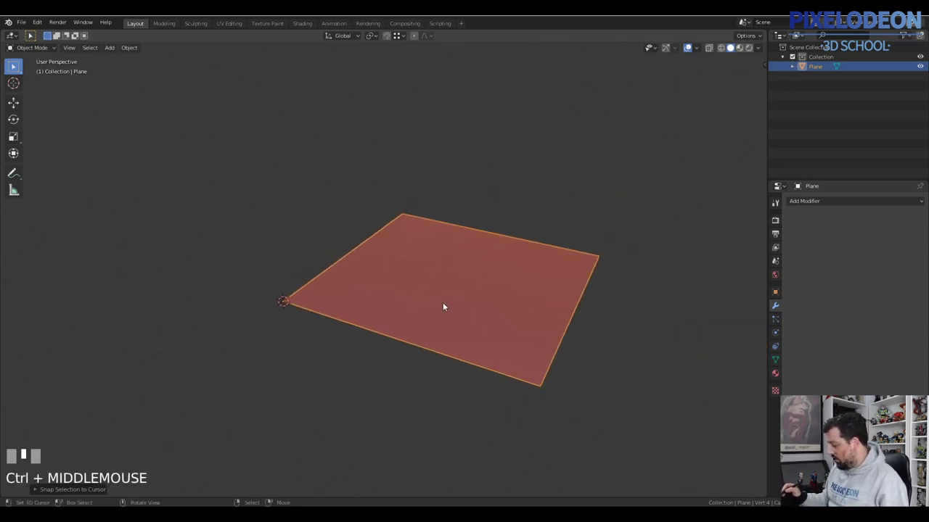
pyautogui.moveTo(443, 302); pyautogui.dragTo(452, 352, button='middle')
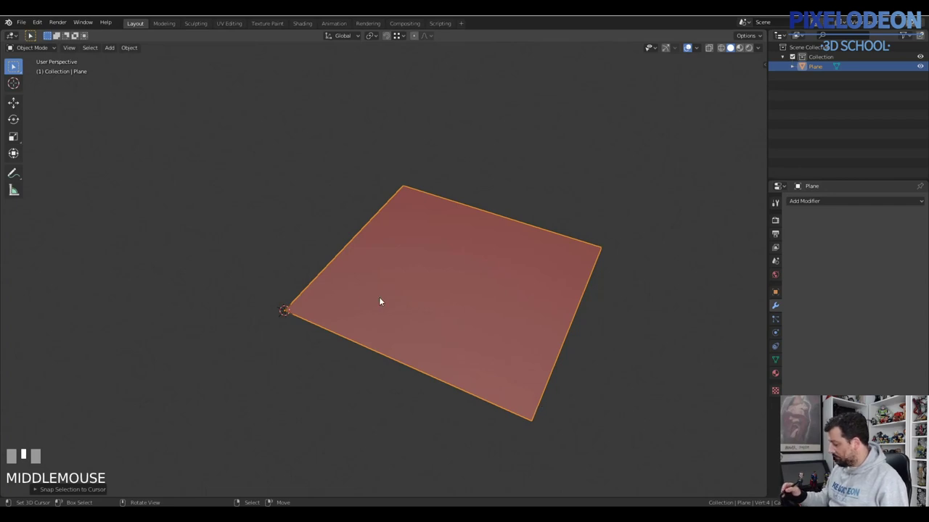
pyautogui.press('Tab')
pyautogui.moveTo(447, 324)
pyautogui.mouseDown(button='middle')
pyautogui.moveTo(443, 311)
pyautogui.moveTo(441, 334)
pyautogui.mouseUp(button='middle')
pyautogui.keyDown('ctrl'); pyautogui.moveTo(441, 333); pyautogui.dragTo(503, 333, button='middle'); pyautogui.keyUp('ctrl')
pyautogui.press('e')
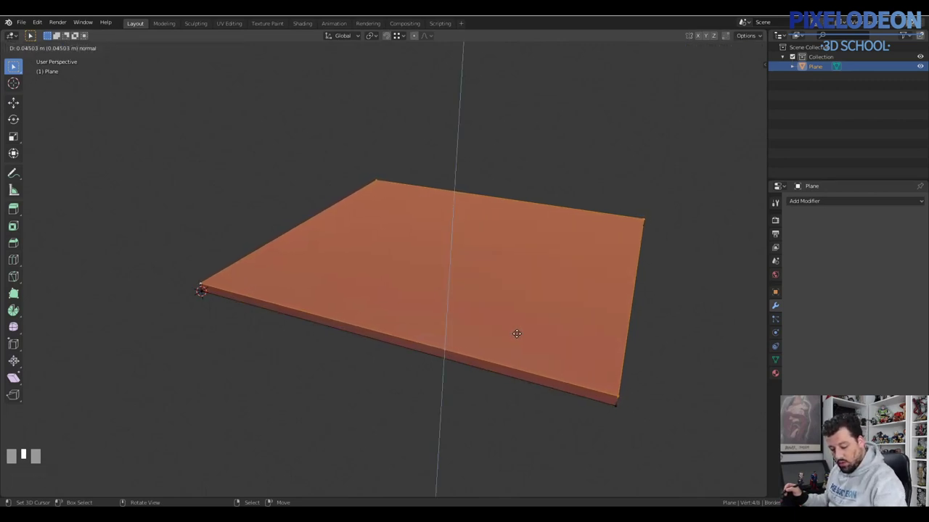
pyautogui.write('0')
pyautogui.write('.05')
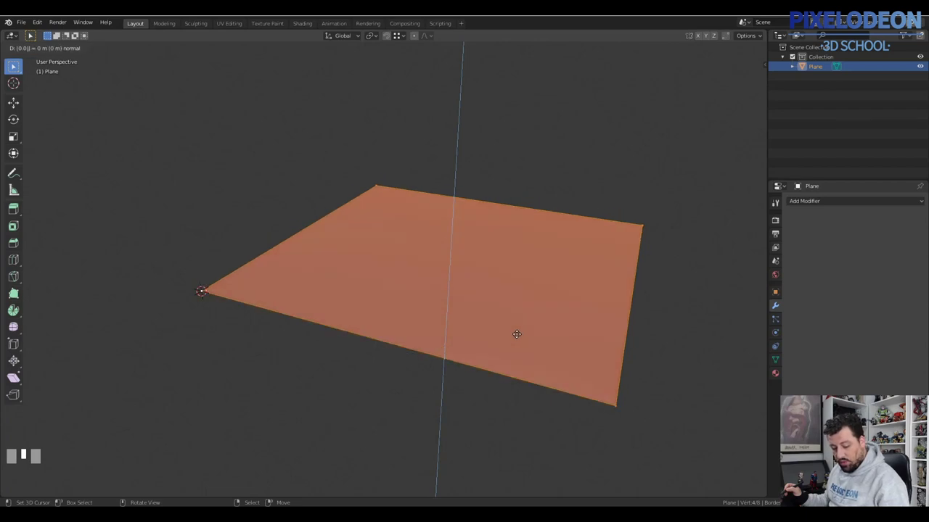
pyautogui.press('Return')
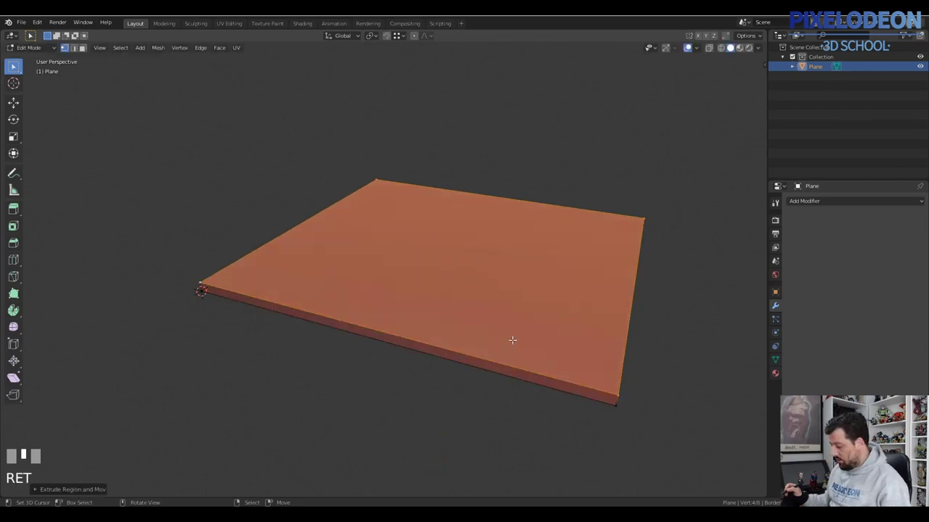
# Recalculate the slab's normals to point outward, checking both inside and outside directions with the Face Orientation overlay.
pyautogui.moveTo(506, 336)
pyautogui.keyDown('shift'); pyautogui.mouseDown(button='middle')
pyautogui.moveTo(503, 346)
pyautogui.moveTo(473, 307)
pyautogui.mouseUp(button='middle'); pyautogui.keyUp('shift')
pyautogui.hotkey('shift', 'n')
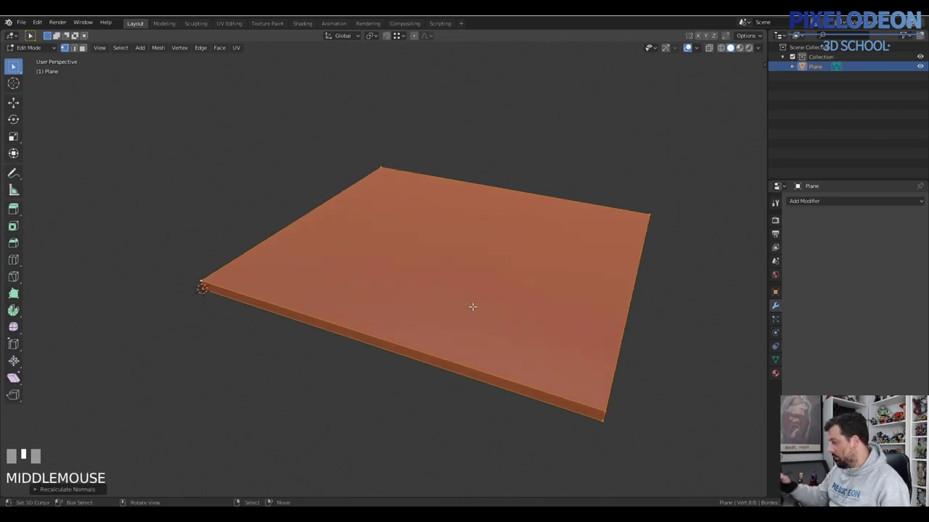
pyautogui.click(694, 48)
pyautogui.click(639, 222)
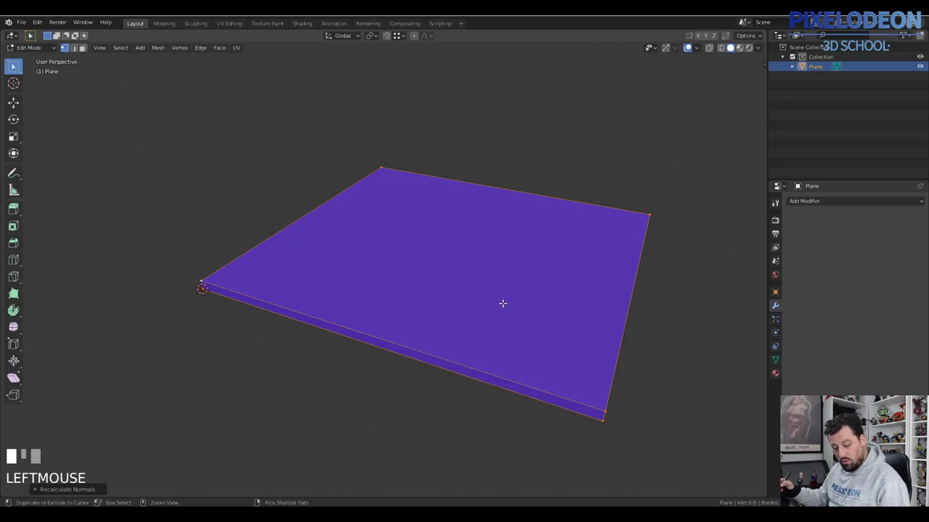
pyautogui.hotkey('ctrl', 'shift', 'n')
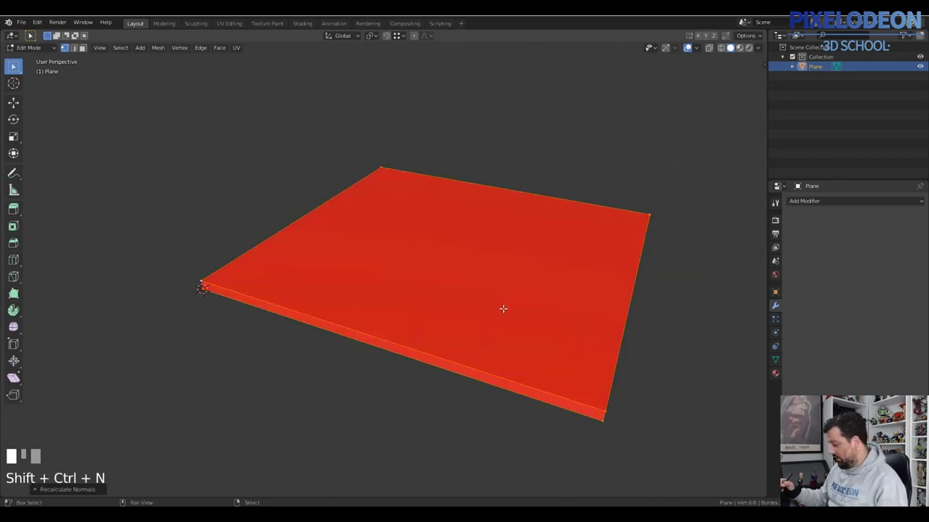
pyautogui.hotkey('shift', 'n')
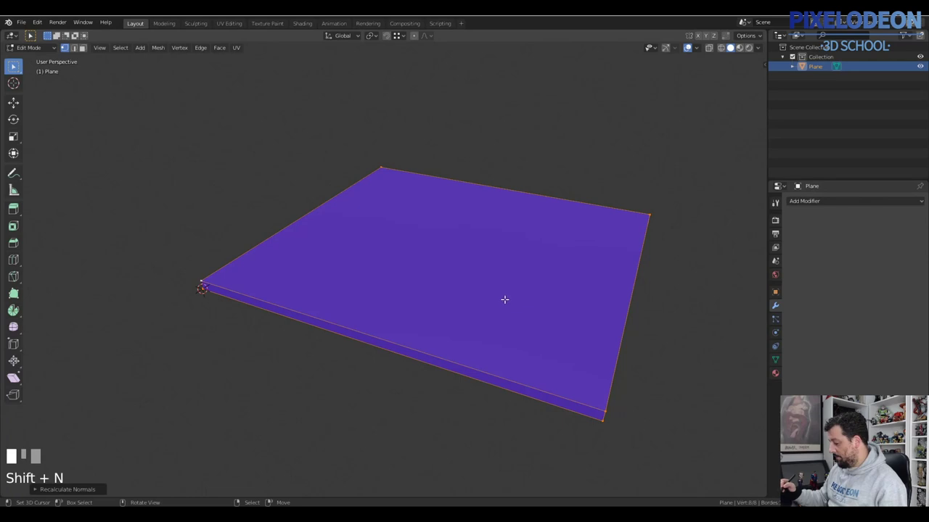
pyautogui.click(694, 48)
pyautogui.click(640, 222)
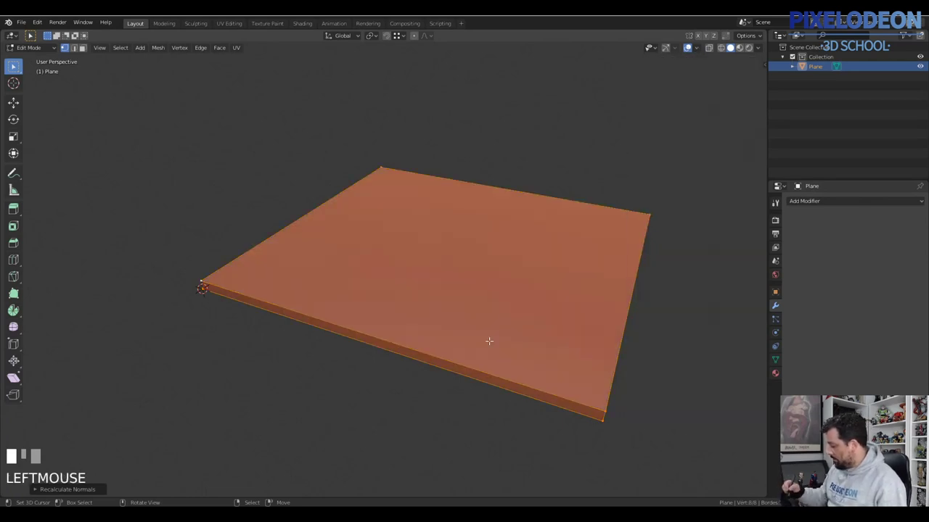
# Select the slab's narrow side face, move it 2 m along the Y axis to lengthen the slab, and return to Object Mode.
pyautogui.moveTo(458, 303); pyautogui.dragTo(377, 317, button='middle')
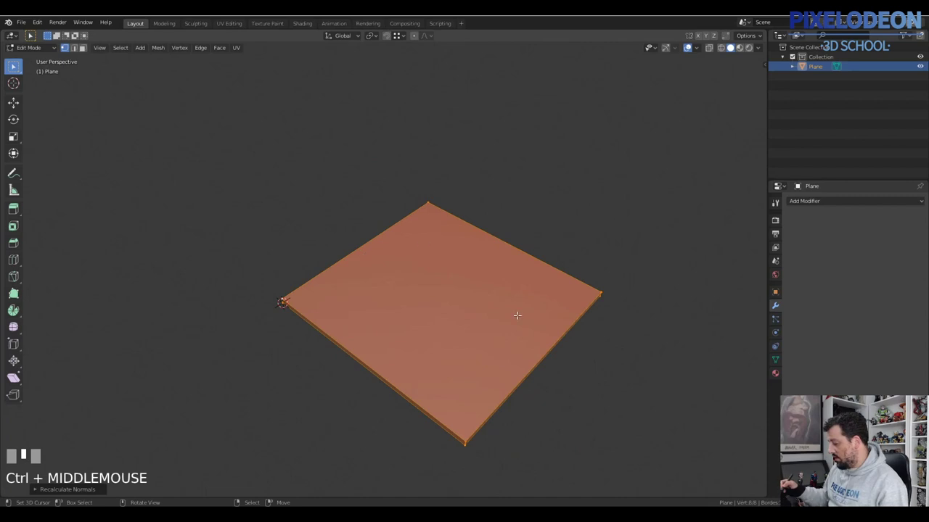
pyautogui.moveTo(510, 346); pyautogui.dragTo(433, 327, button='middle')
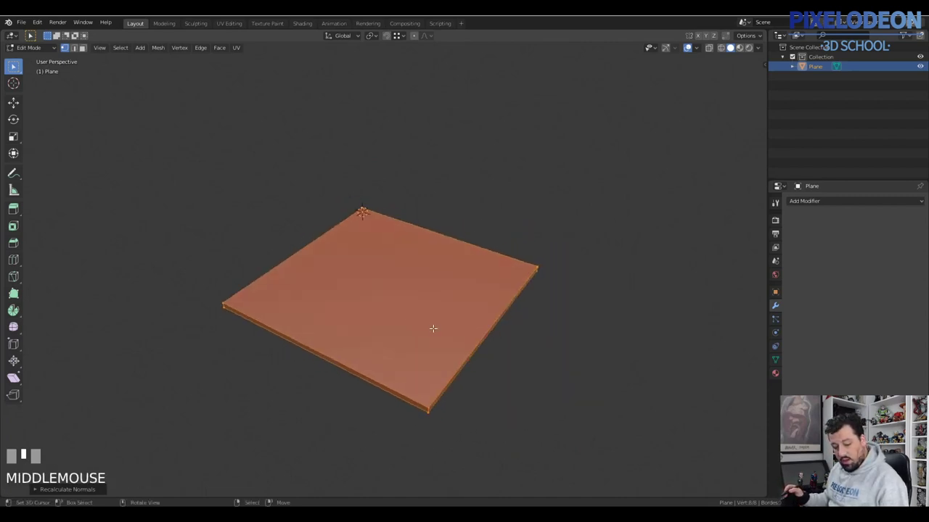
pyautogui.press('3')
pyautogui.rightClick(475, 354)
pyautogui.moveTo(475, 355); pyautogui.dragTo(458, 326, button='middle')
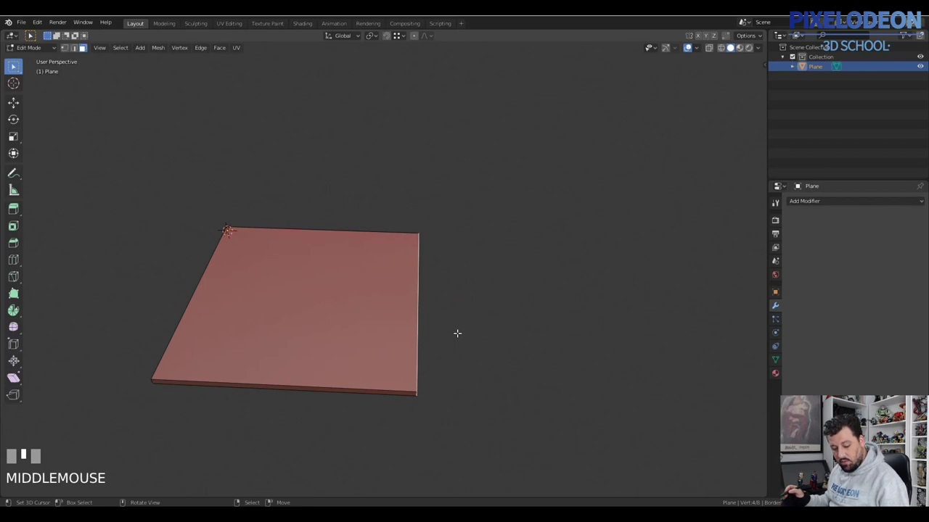
pyautogui.press('g')
pyautogui.press('y')
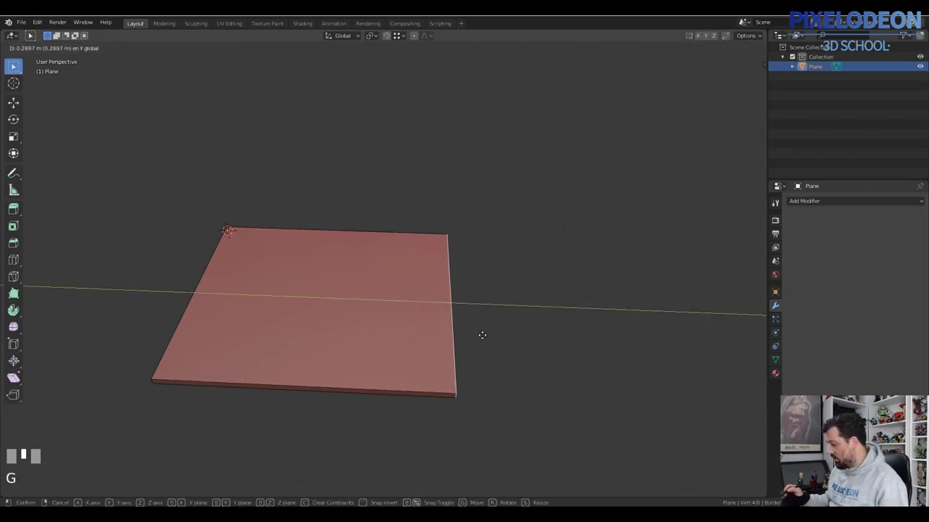
pyautogui.press('2')
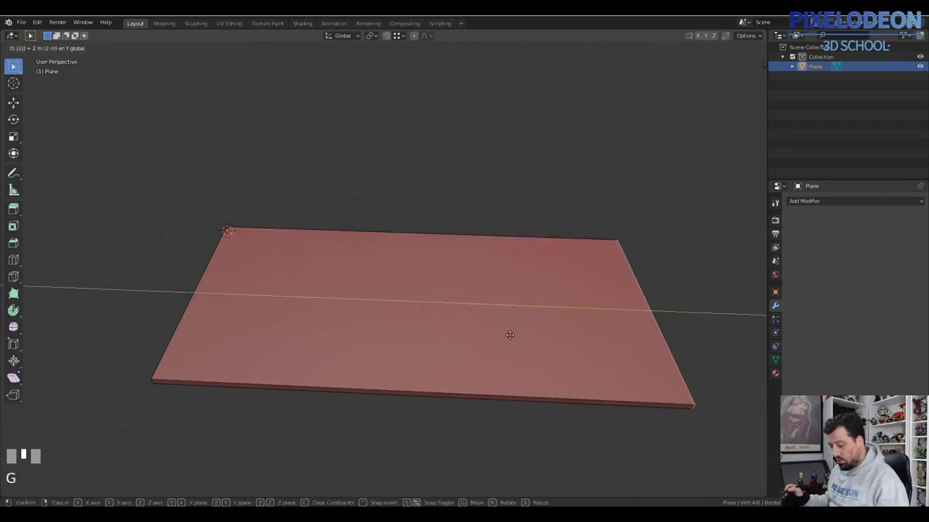
pyautogui.press('Return')
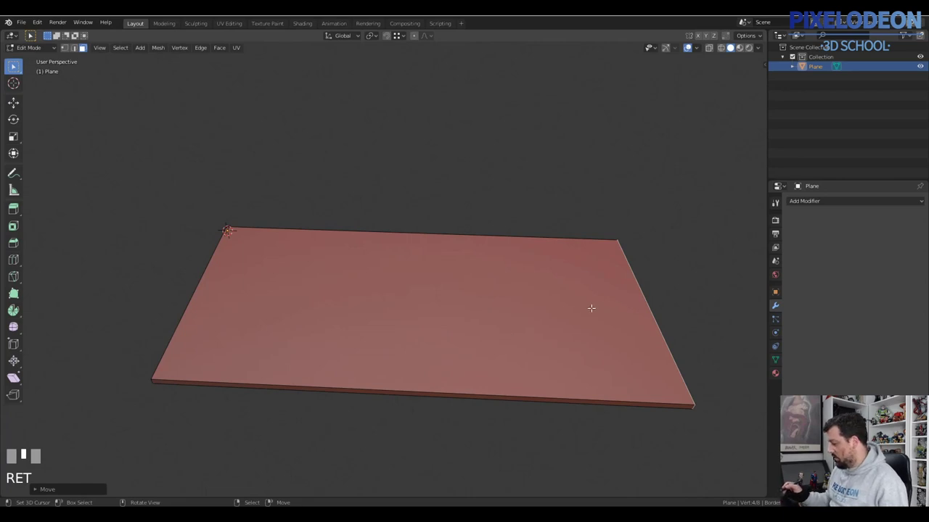
pyautogui.press('Tab')
pyautogui.click(317, 320)
pyautogui.moveTo(317, 320); pyautogui.dragTo(449, 316, button='middle')
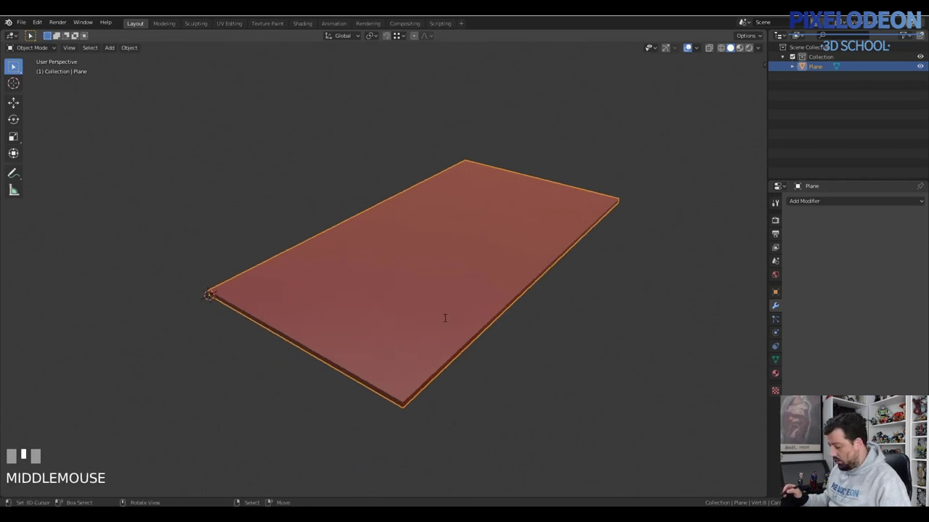
# Rename the slab object to carretera.
pyautogui.press('F2')
pyautogui.write('car')
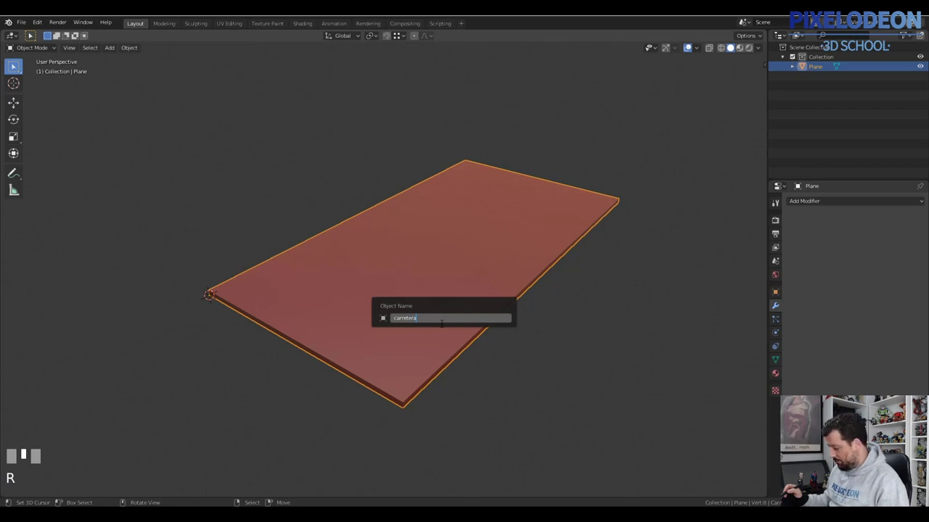
pyautogui.write('retera')
pyautogui.press('Return')
# Duplicate the carretera slab in place and, in the copy's Edit Mode, delete every face except the long side face at the origin.
pyautogui.moveTo(429, 333); pyautogui.dragTo(341, 290, button='middle')
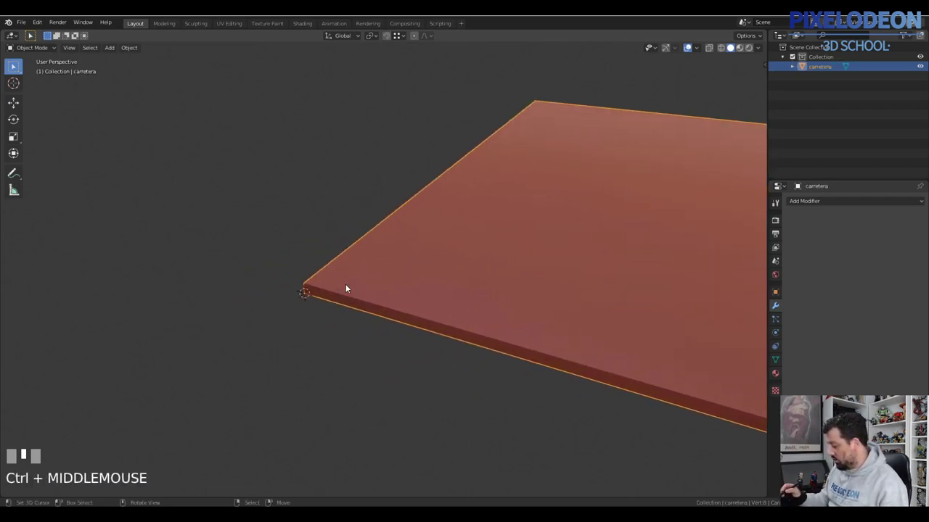
pyautogui.hotkey('shift', 'd')
pyautogui.rightClick(355, 282)
pyautogui.press('Tab')
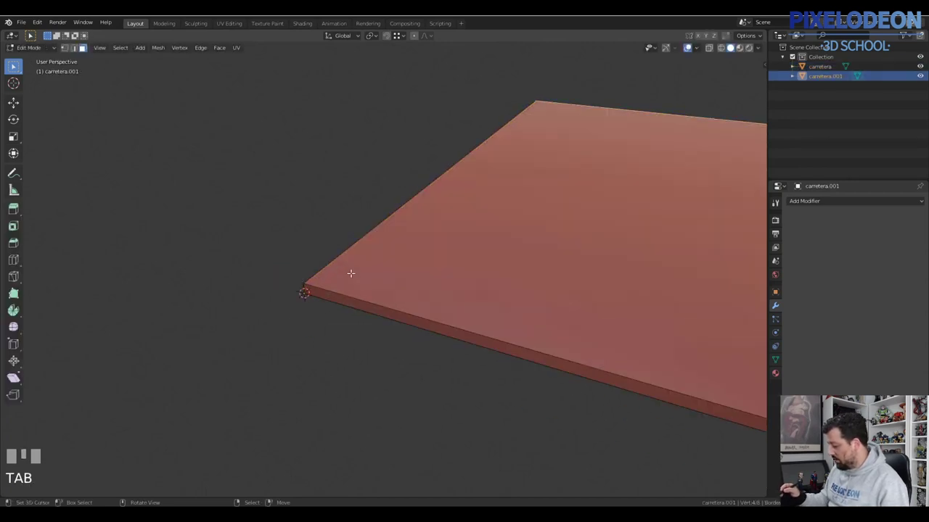
pyautogui.moveTo(352, 271); pyautogui.dragTo(493, 269, button='middle')
pyautogui.rightClick(544, 295)
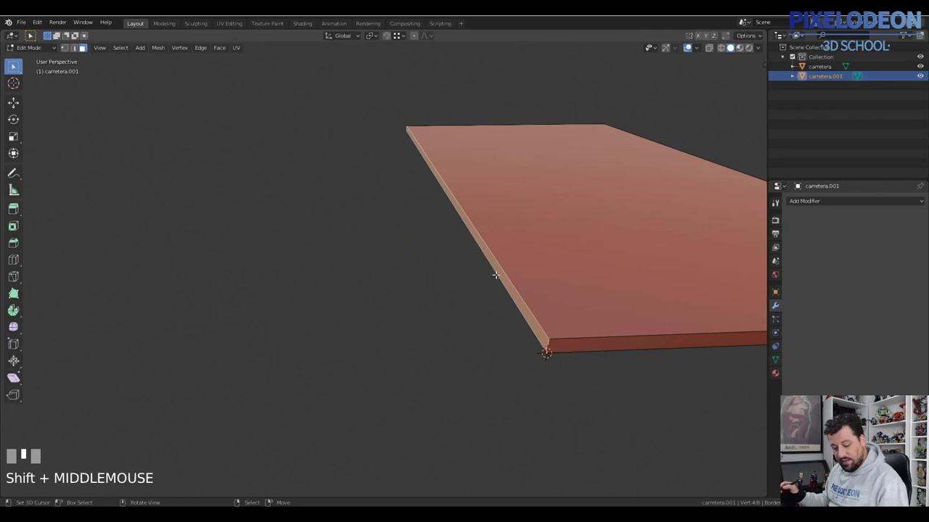
pyautogui.hotkey('ctrl', 'i')
pyautogui.press('x')
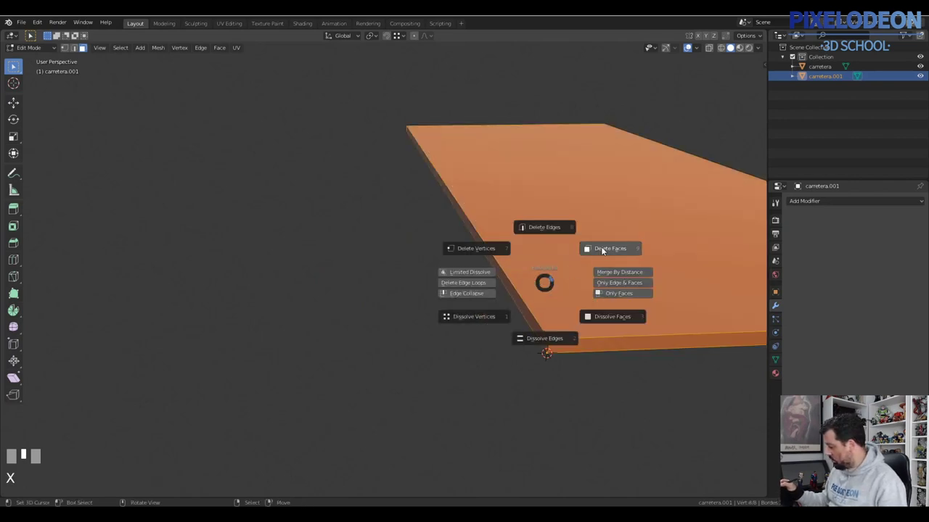
pyautogui.click(530, 301)
# Extrude the remaining face's upper edge up along Z, and extrude it a short way outward along X to form the curb.
pyautogui.press('2')
pyautogui.rightClick(537, 332)
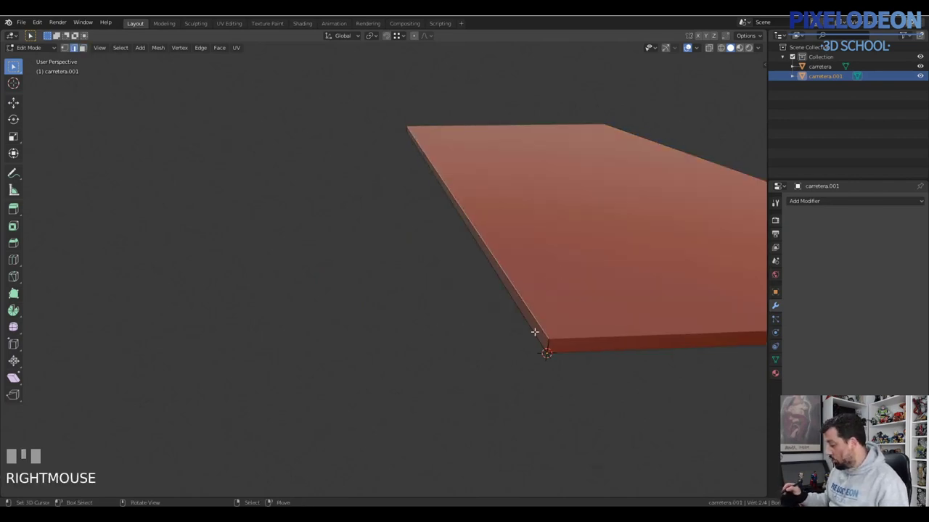
pyautogui.moveTo(537, 331); pyautogui.dragTo(472, 319, button='middle')
pyautogui.keyDown('ctrl'); pyautogui.moveTo(422, 299); pyautogui.dragTo(434, 305, button='middle'); pyautogui.keyUp('ctrl')
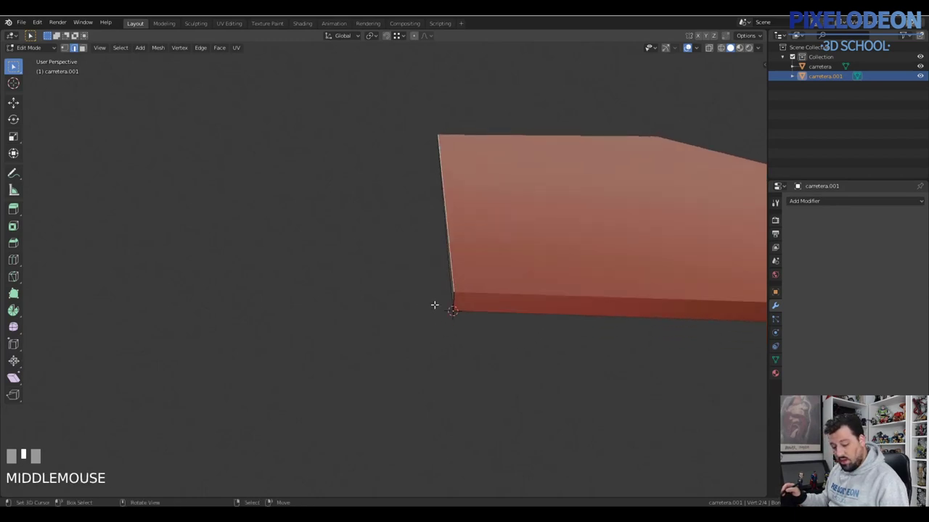
pyautogui.press('e')
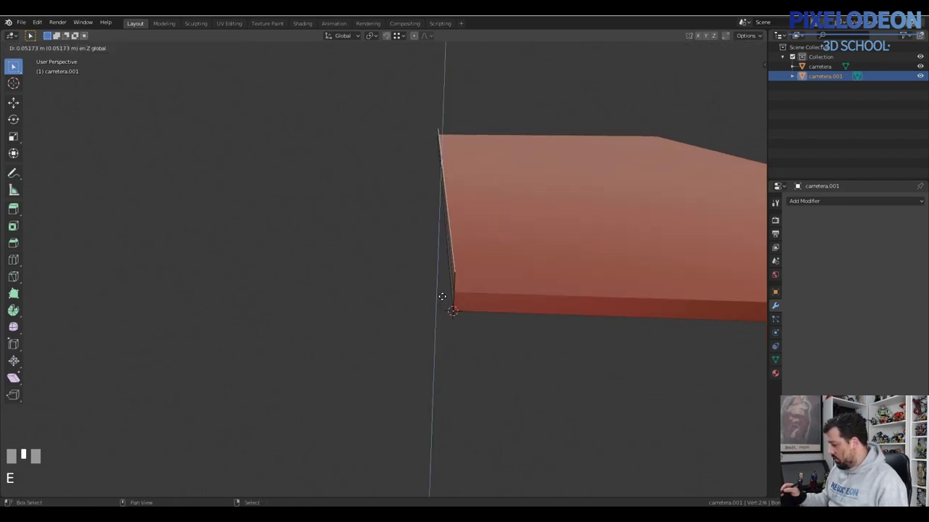
pyautogui.keyDown('shift'); pyautogui.click(472, 279); pyautogui.keyUp('shift')
pyautogui.press('e')
pyautogui.press('x')
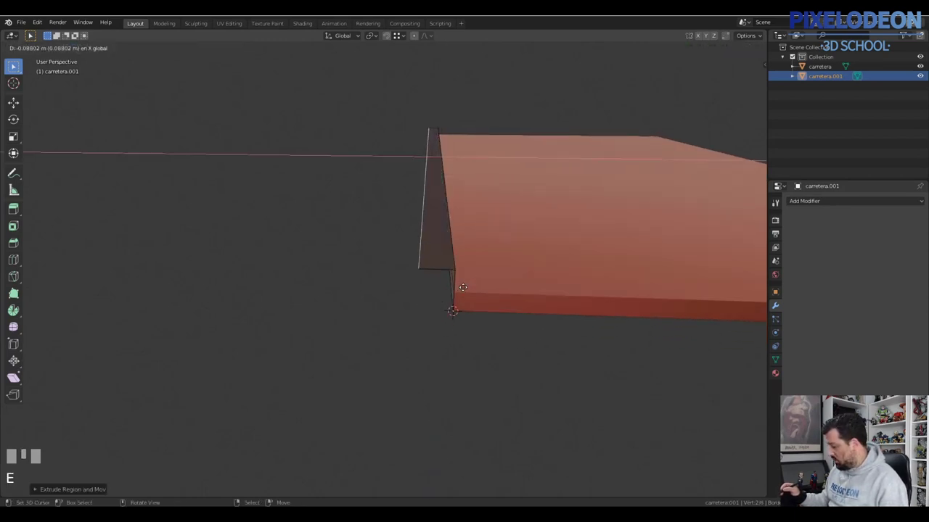
pyautogui.click(463, 286)
# Extrude the curb's outer edge slightly down along Z, and extrude it far out along X to form the sidewalk surface.
pyautogui.press('e')
pyautogui.press('z')
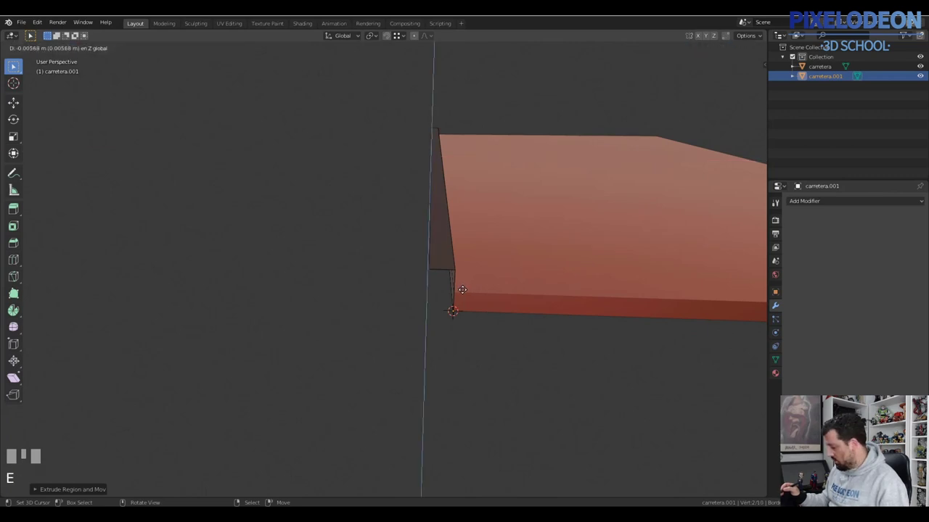
pyautogui.click(462, 288)
pyautogui.press('e')
pyautogui.press('x')
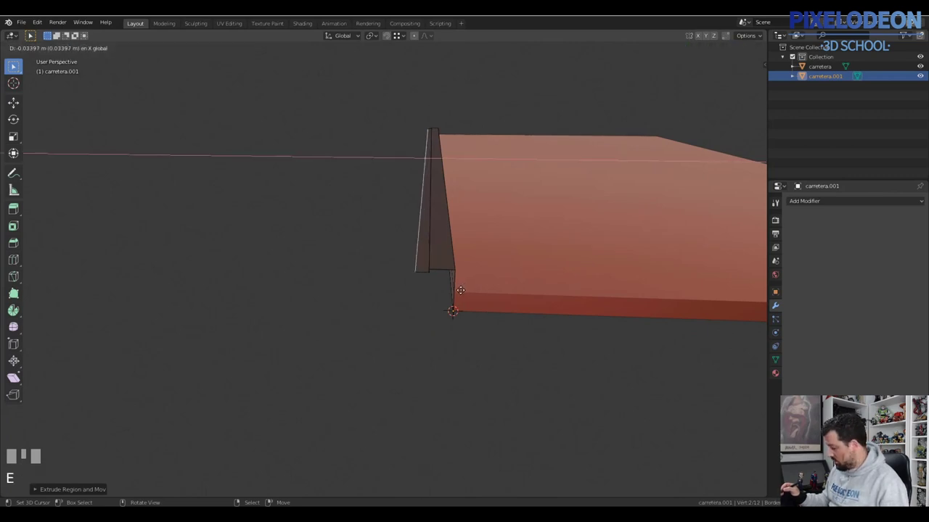
pyautogui.click(321, 290)
pyautogui.moveTo(321, 291)
pyautogui.mouseDown(button='middle')
pyautogui.moveTo(315, 317)
pyautogui.moveTo(382, 275)
pyautogui.moveTo(440, 281)
pyautogui.moveTo(409, 305)
pyautogui.moveTo(368, 307)
pyautogui.moveTo(365, 355)
pyautogui.moveTo(214, 329)
pyautogui.moveTo(304, 344)
pyautogui.moveTo(310, 300)
pyautogui.mouseUp(button='middle')
pyautogui.press('g')
pyautogui.click(395, 308)
# Extrude the sidewalk's outer edge down along Z to the slab's base level and close the underside.
pyautogui.press('e')
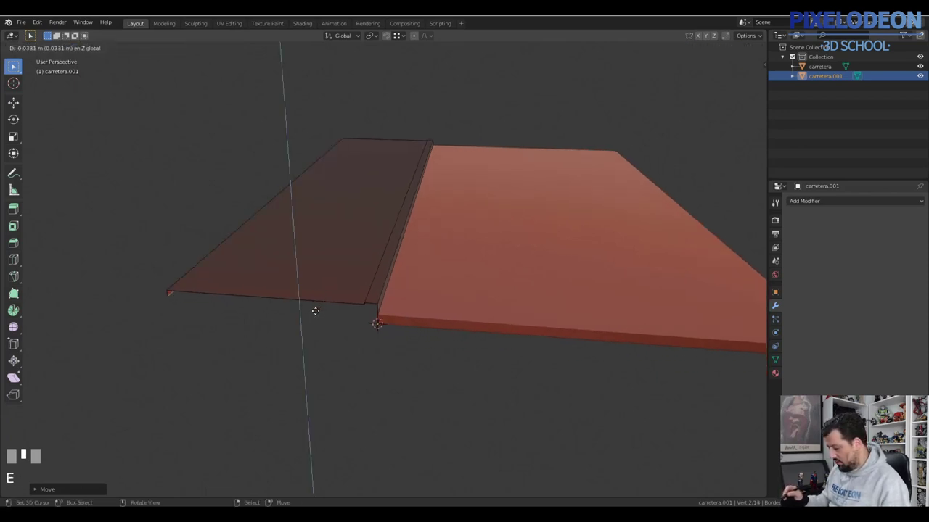
pyautogui.keyDown('ctrl'); pyautogui.click(371, 322); pyautogui.keyUp('ctrl')
pyautogui.moveTo(371, 321); pyautogui.dragTo(419, 260, button='middle')
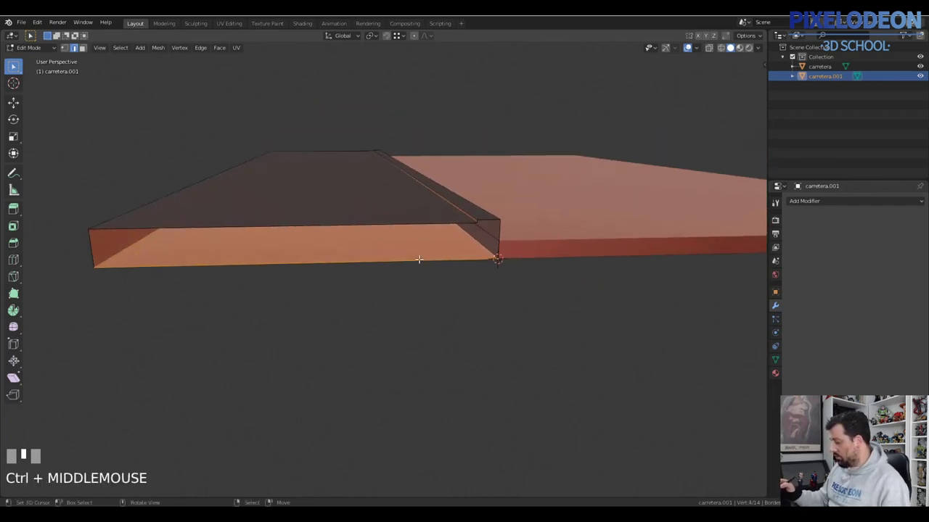
# Select the entire sidewalk mesh and recalculate its normals to point outward.
pyautogui.press('a')
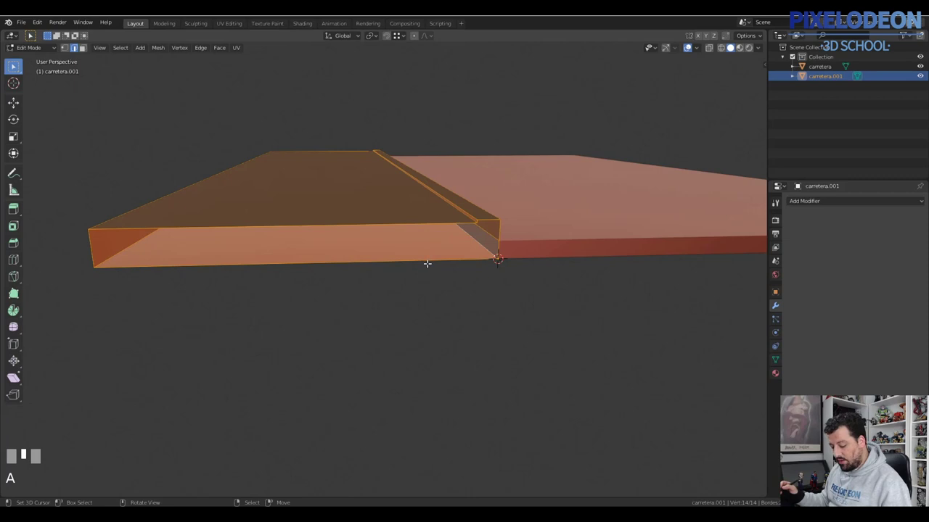
pyautogui.hotkey('shift', 'n')
pyautogui.moveTo(458, 257); pyautogui.dragTo(445, 272, button='middle')
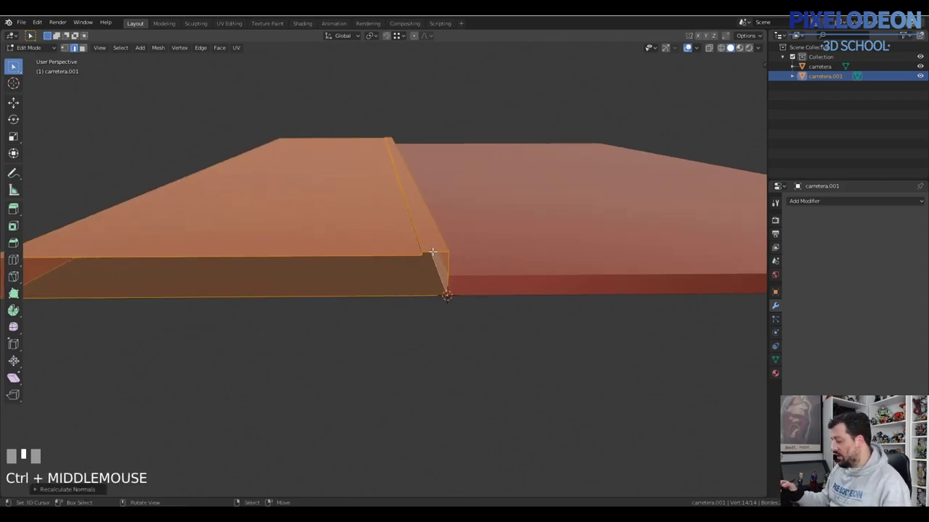
# Fill the open sidewalk and curb end at the 3D cursor with faces.
pyautogui.press('2')
pyautogui.rightClick(444, 254)
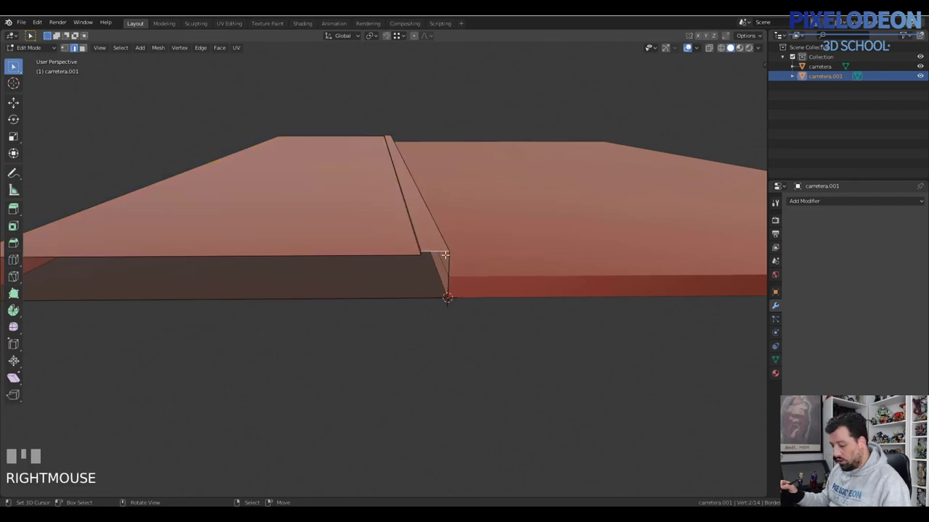
pyautogui.press('f')
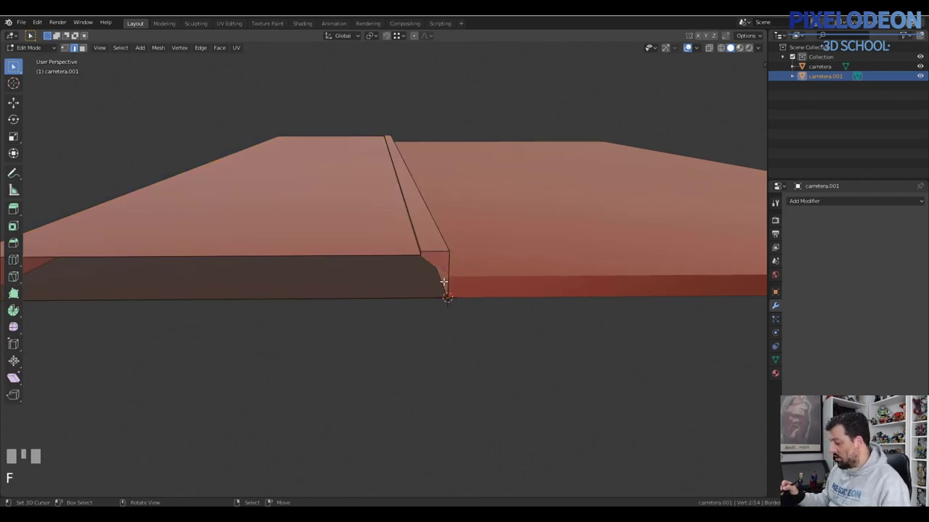
pyautogui.rightClick(447, 290)
pyautogui.press('f')
pyautogui.moveTo(440, 293); pyautogui.dragTo(452, 264, button='middle')
pyautogui.rightClick(435, 292)
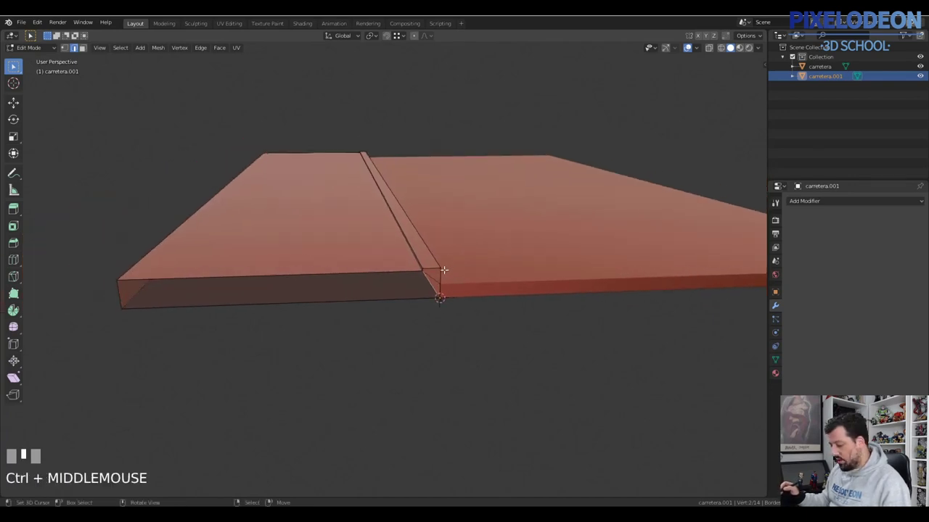
pyautogui.press('f')
# Fill the open sidewalk and curb end opposite the 3D cursor with faces.
pyautogui.moveTo(398, 309); pyautogui.dragTo(325, 331, button='middle')
pyautogui.rightClick(325, 332)
pyautogui.press('f')
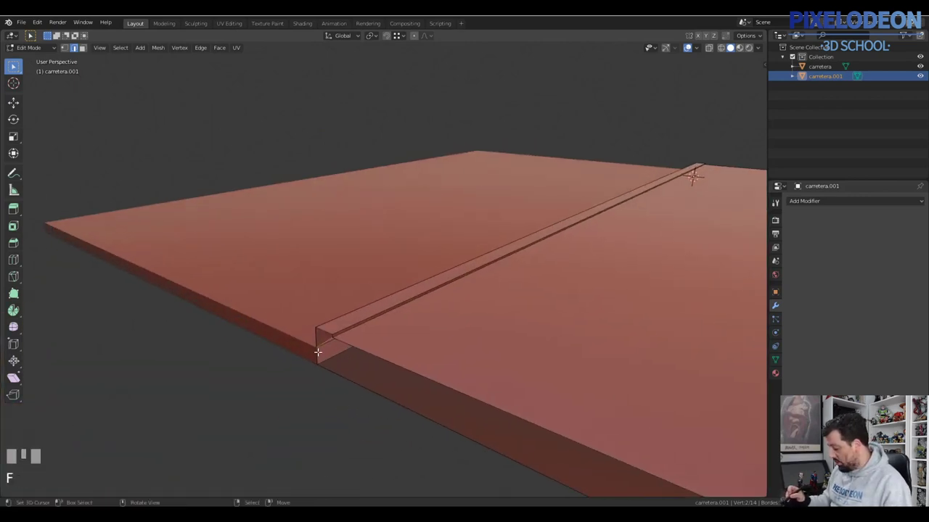
pyautogui.rightClick(331, 364)
pyautogui.press('f')
pyautogui.rightClick(326, 351)
pyautogui.press('f')
# Recalculate the normals of the whole closed sidewalk mesh to point outward and inspect the result.
pyautogui.keyDown('ctrl'); pyautogui.moveTo(460, 385); pyautogui.dragTo(590, 315, button='middle'); pyautogui.keyUp('ctrl')
pyautogui.press('a')
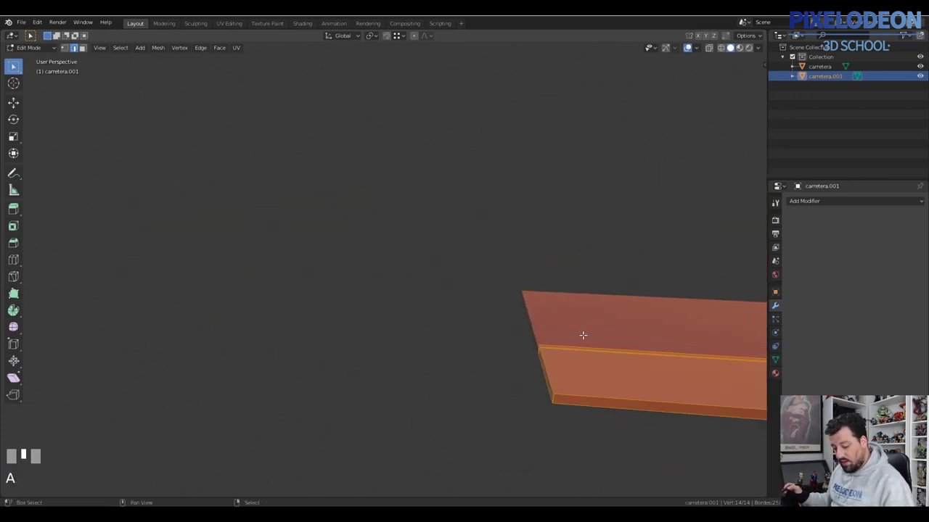
pyautogui.hotkey('shift', 'n')
pyautogui.press('KP_Decimal')
pyautogui.moveTo(500, 329); pyautogui.dragTo(395, 330, button='middle')
pyautogui.moveTo(396, 346)
pyautogui.keyDown('ctrl'); pyautogui.mouseDown(button='middle')
pyautogui.moveTo(389, 357)
pyautogui.moveTo(383, 335)
pyautogui.mouseUp(button='middle'); pyautogui.keyUp('ctrl')
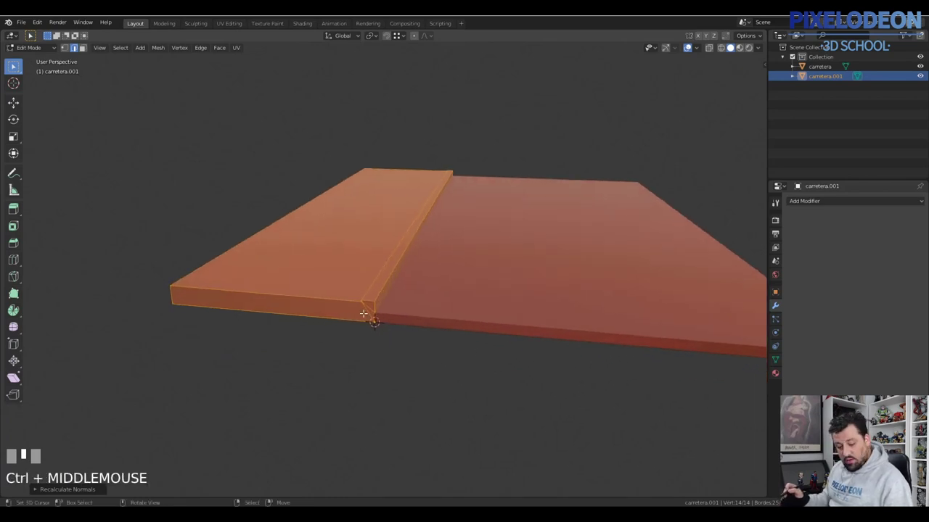
# Duplicate the sidewalk object in place and enter Edit Mode on the copy.
pyautogui.press('Tab')
pyautogui.hotkey('shift', 'd')
pyautogui.press('Tab')
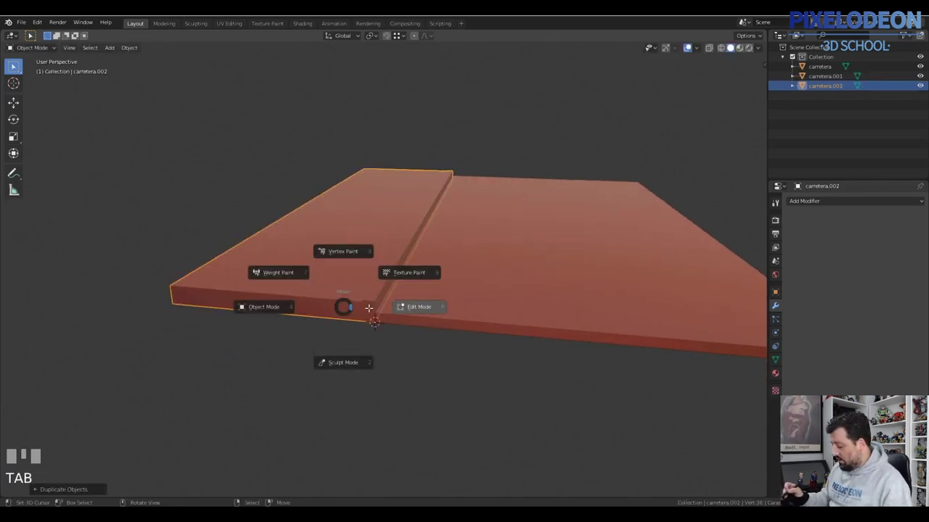
pyautogui.click(398, 307)
pyautogui.rightClick(208, 259)
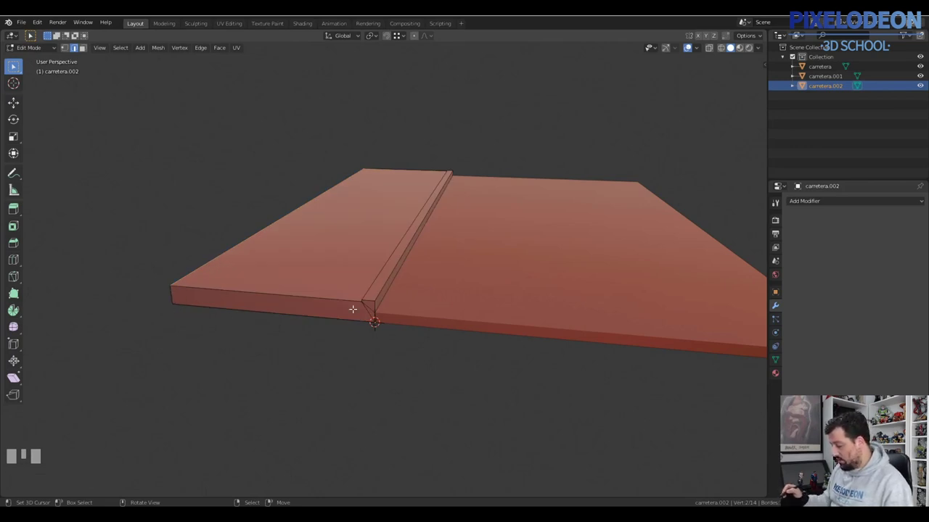
# Duplicate the copy's outer long side face in place and delete the rest of the mesh.
pyautogui.moveTo(378, 298)
pyautogui.mouseDown(button='middle')
pyautogui.moveTo(417, 303)
pyautogui.moveTo(369, 285)
pyautogui.mouseUp(button='middle')
pyautogui.press('3')
pyautogui.rightClick(387, 286)
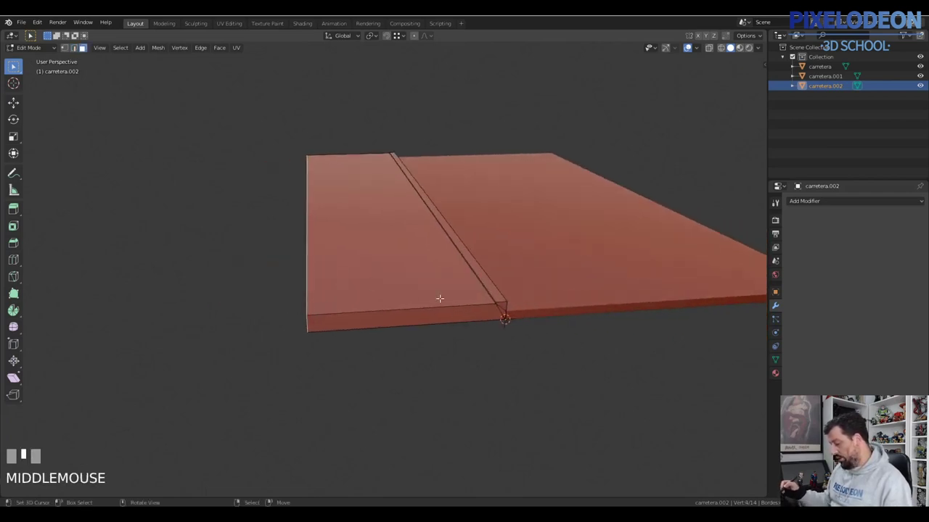
pyautogui.hotkey('shift', 'd')
pyautogui.rightClick(394, 280)
pyautogui.hotkey('ctrl', 'i')
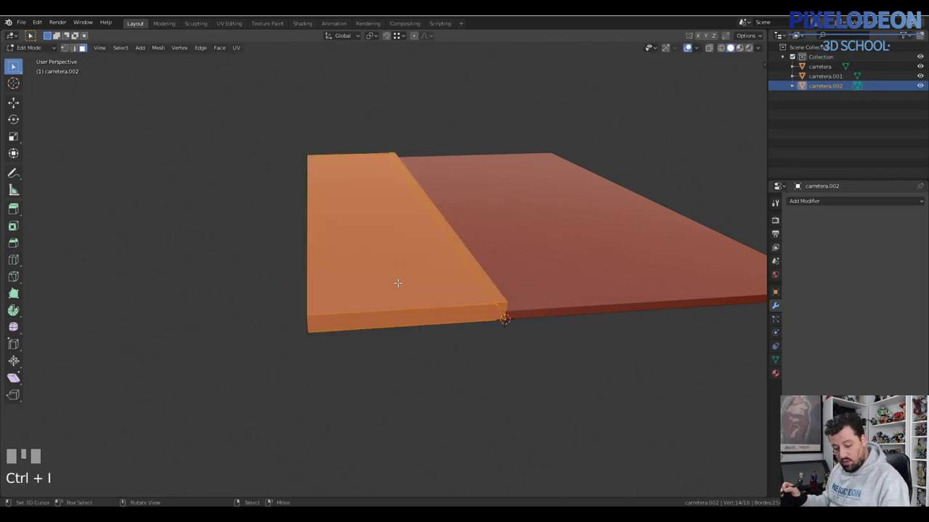
pyautogui.press('x')
pyautogui.moveTo(348, 289); pyautogui.dragTo(377, 268, button='middle')
# Extrude the remaining face's upper edge 4 m up along Z to raise a wall behind the sidewalk.
pyautogui.press('2')
pyautogui.rightClick(330, 296)
pyautogui.press('e')
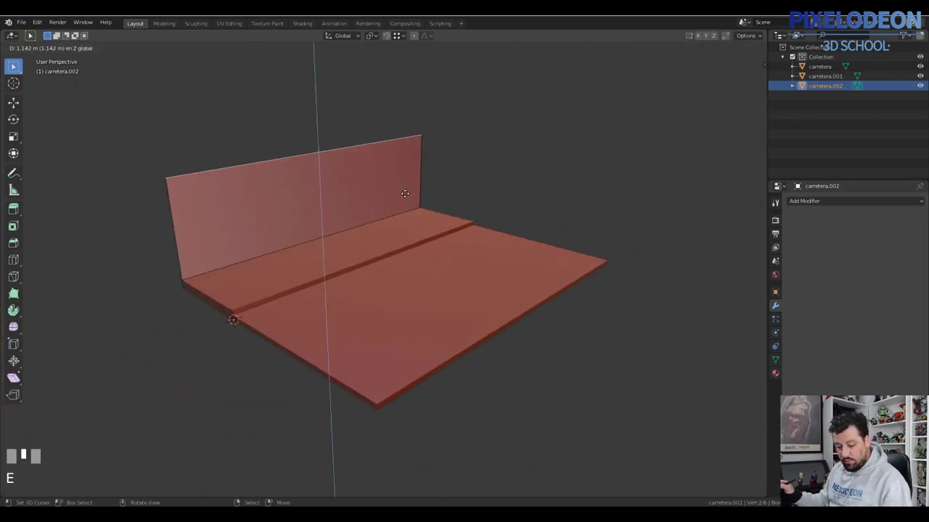
pyautogui.write('4')
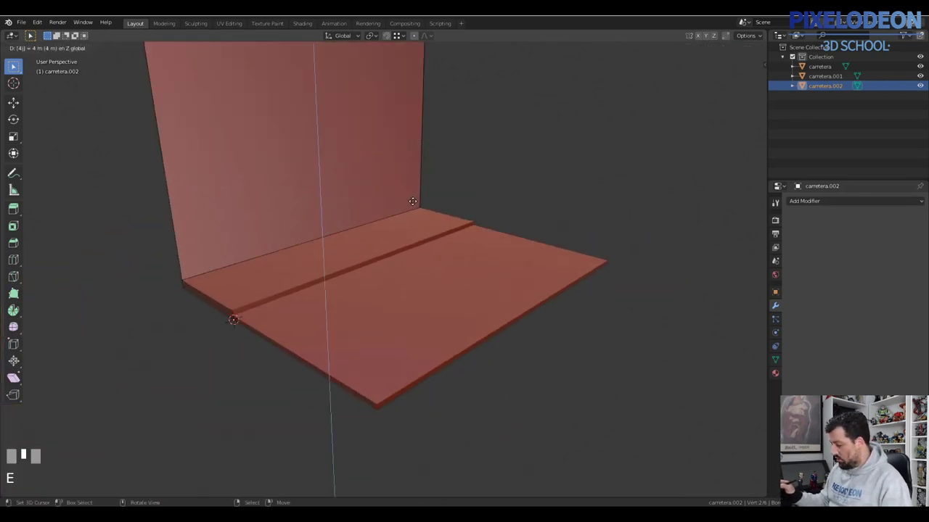
pyautogui.press('Return')
pyautogui.keyDown('ctrl'); pyautogui.moveTo(406, 282); pyautogui.dragTo(473, 310, button='middle'); pyautogui.keyUp('ctrl')
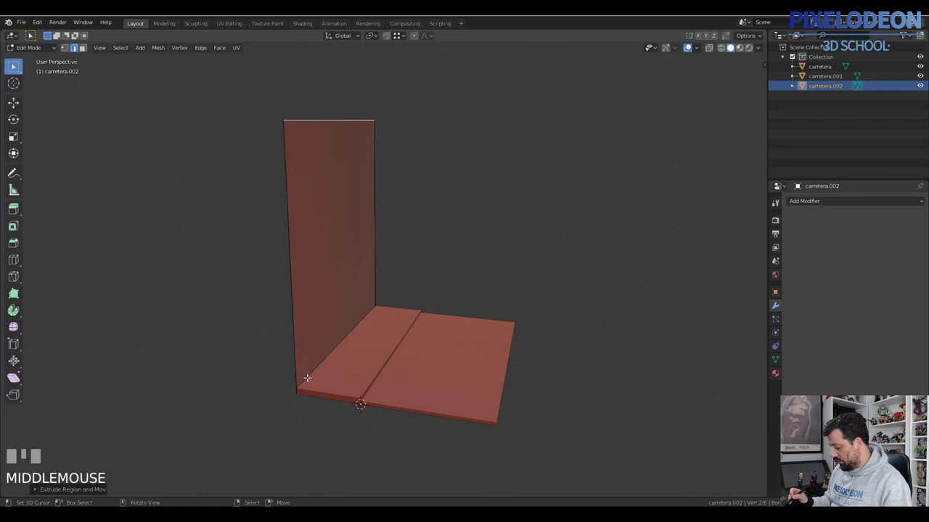
pyautogui.rightClick(313, 379)
pyautogui.press('g')
pyautogui.press('x')
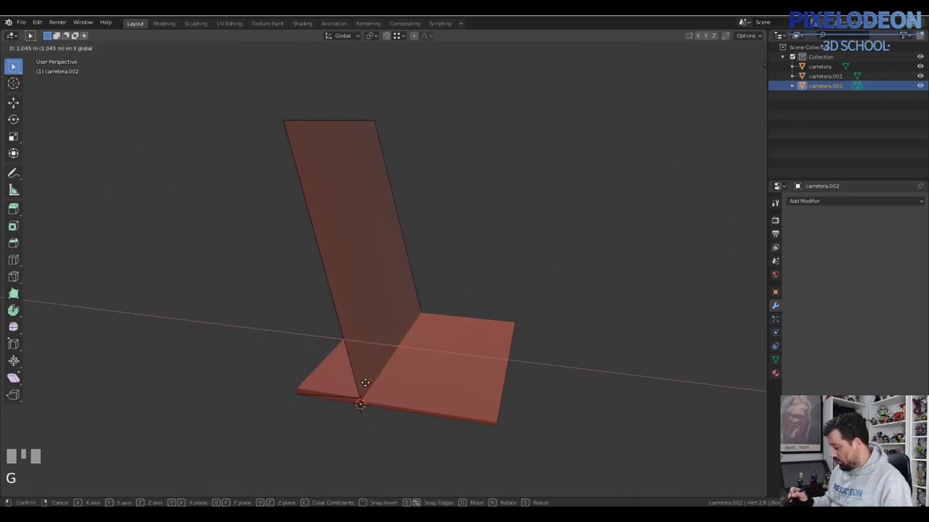
pyautogui.rightClick(363, 354)
# Lower the wall's top edge by 1 m along Z and recalculate the wall's normals outward.
pyautogui.moveTo(363, 353); pyautogui.dragTo(344, 149, button='middle')
pyautogui.rightClick(361, 145)
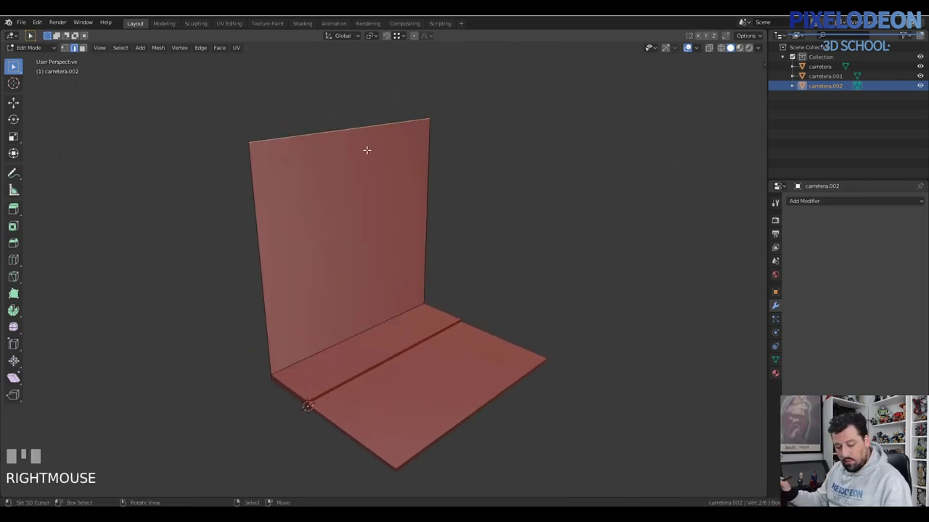
pyautogui.press('g')
pyautogui.press('z')
pyautogui.write('-1')
pyautogui.press('Return')
pyautogui.moveTo(378, 160); pyautogui.dragTo(331, 262, button='middle')
pyautogui.hotkey('shift', 'n')
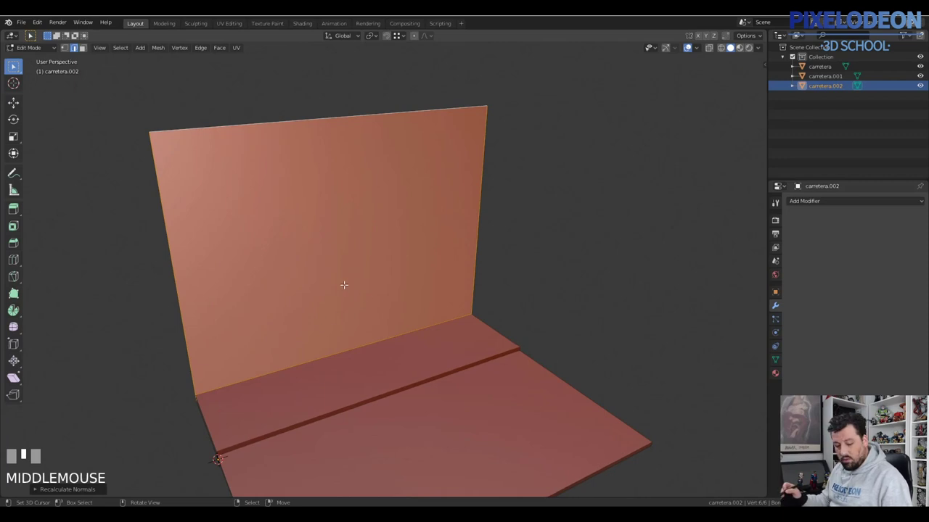
# Duplicate the large wall face in place and scale the copy down to a small rectangle at the wall's center.
pyautogui.press('3')
pyautogui.rightClick(342, 262)
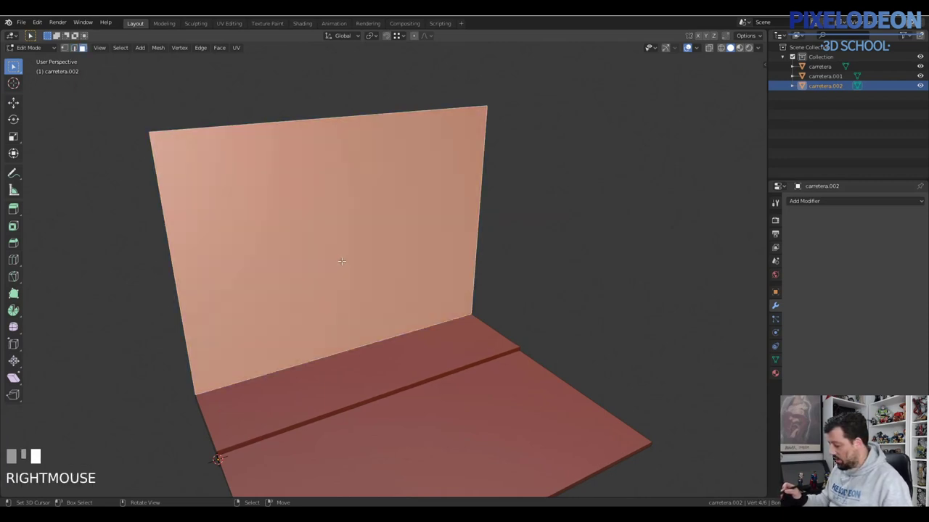
pyautogui.hotkey('shift', 'd')
pyautogui.rightClick(372, 261)
pyautogui.press('s')
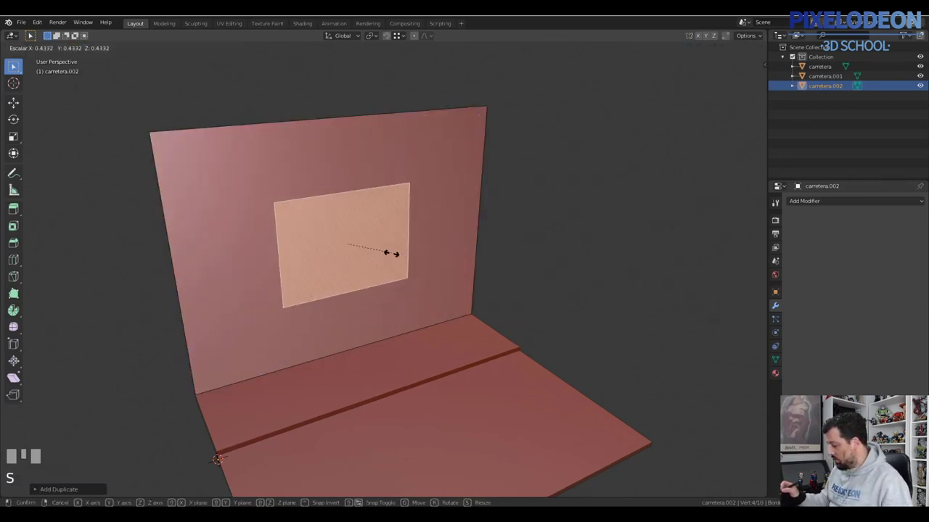
pyautogui.click(370, 257)
# Inset the small rectangular face to create a narrow frame border around it.
pyautogui.keyDown('ctrl'); pyautogui.moveTo(370, 258); pyautogui.dragTo(373, 265, button='middle'); pyautogui.keyUp('ctrl')
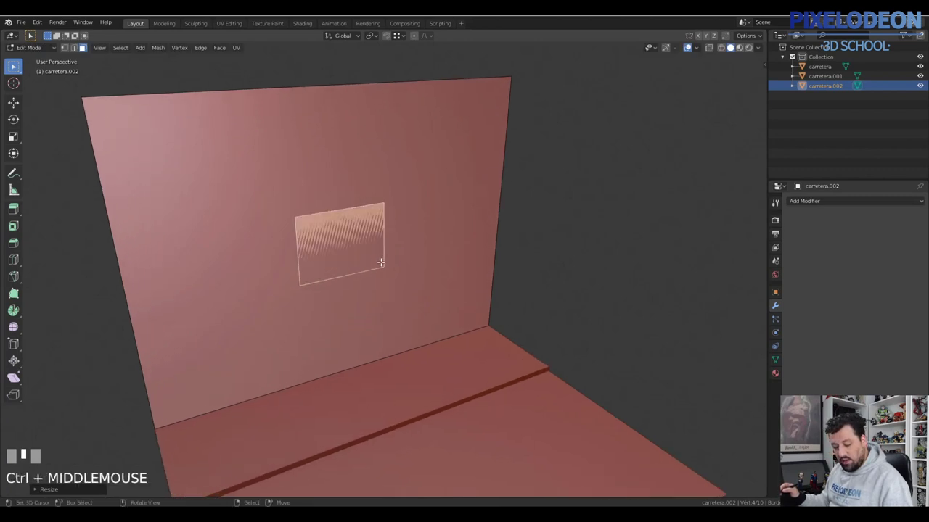
pyautogui.press('i')
pyautogui.click(377, 228)
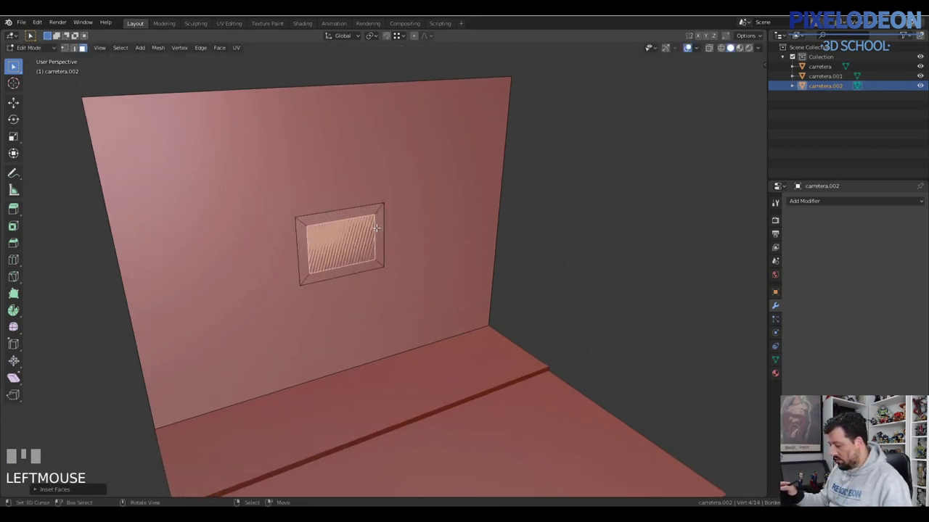
# Delete the small rectangle's inner face and extrude the remaining frame ring outward from the wall.
pyautogui.press('x')
pyautogui.click(439, 203)
pyautogui.keyDown('alt'); pyautogui.rightClick(384, 230); pyautogui.keyUp('alt')
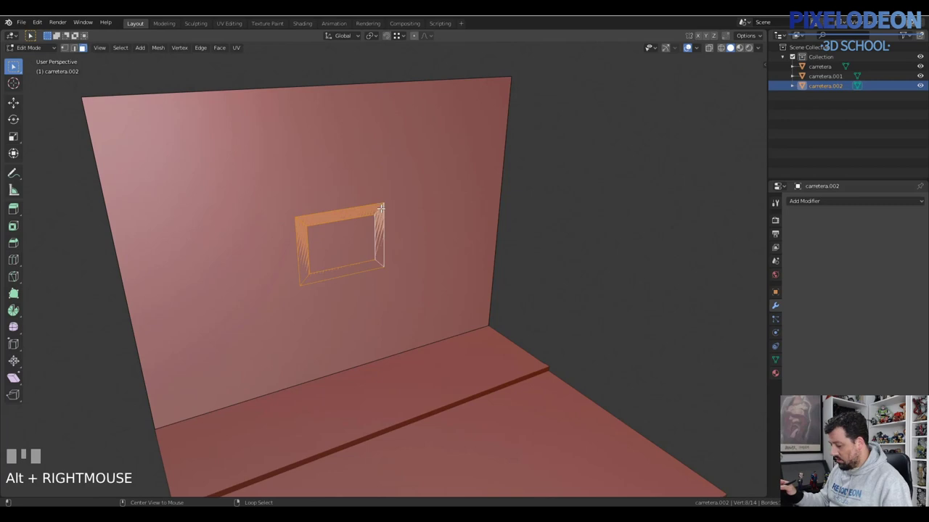
pyautogui.press('e')
pyautogui.click(383, 232)
pyautogui.press('a')
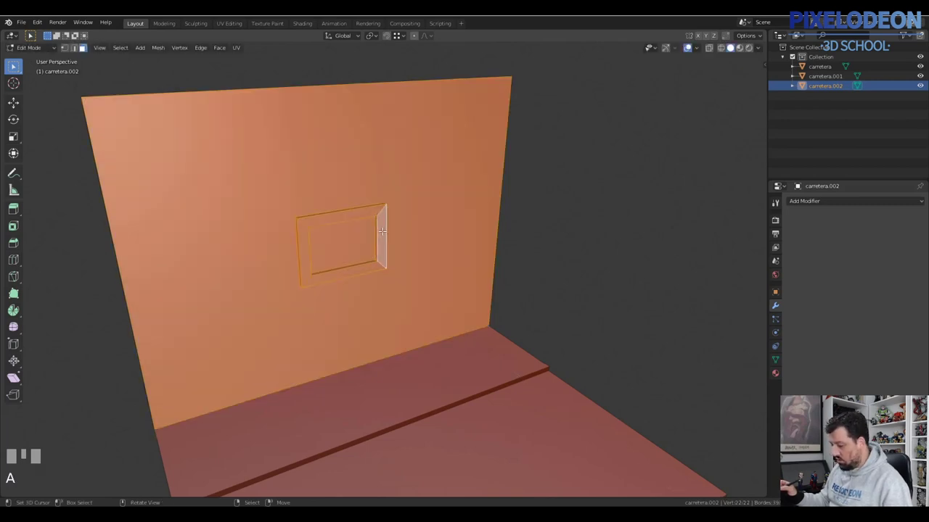
# Select the whole linked window frame and move it about 0.5 m along Y across the wall.
pyautogui.moveTo(383, 232)
pyautogui.mouseDown(button='middle')
pyautogui.moveTo(404, 230)
pyautogui.moveTo(378, 210)
pyautogui.moveTo(383, 246)
pyautogui.mouseUp(button='middle')
pyautogui.rightClick(377, 208)
pyautogui.hotkey('ctrl', 'l')
pyautogui.press('g')
pyautogui.press('x')
pyautogui.rightClick(406, 245)
pyautogui.press('g')
pyautogui.press('x')
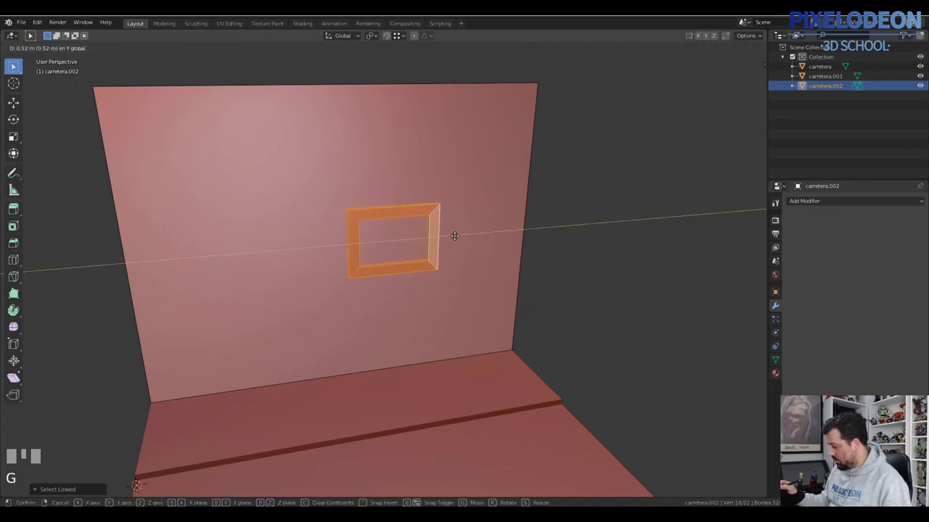
pyautogui.click(438, 247)
# Duplicate the window frame along Y to the other half of the wall.
pyautogui.moveTo(438, 248); pyautogui.dragTo(438, 249, button='middle')
pyautogui.hotkey('shift', 'd')
pyautogui.press('y')
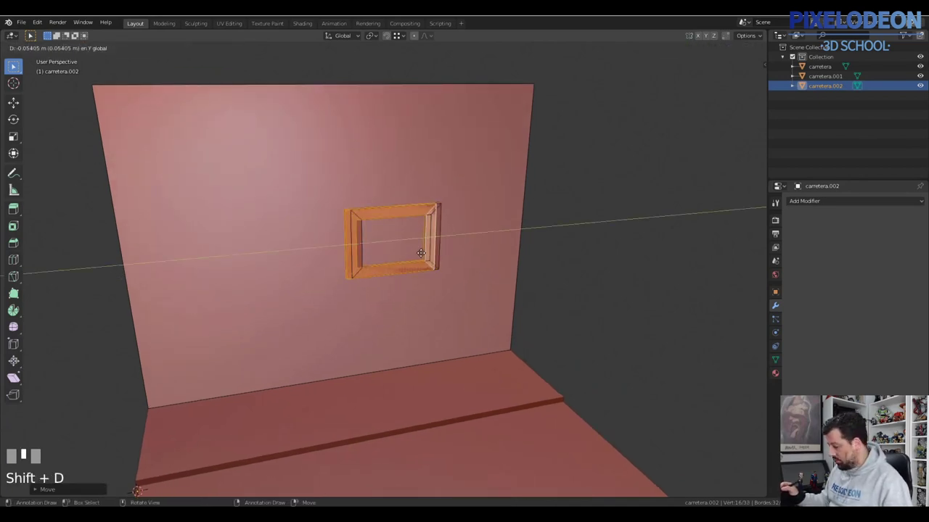
pyautogui.click(294, 272)
# Lower the copied frame's bottom bar about 1.27 m along Z to form a door frame, and scale that bar along Z.
pyautogui.rightClick(252, 282)
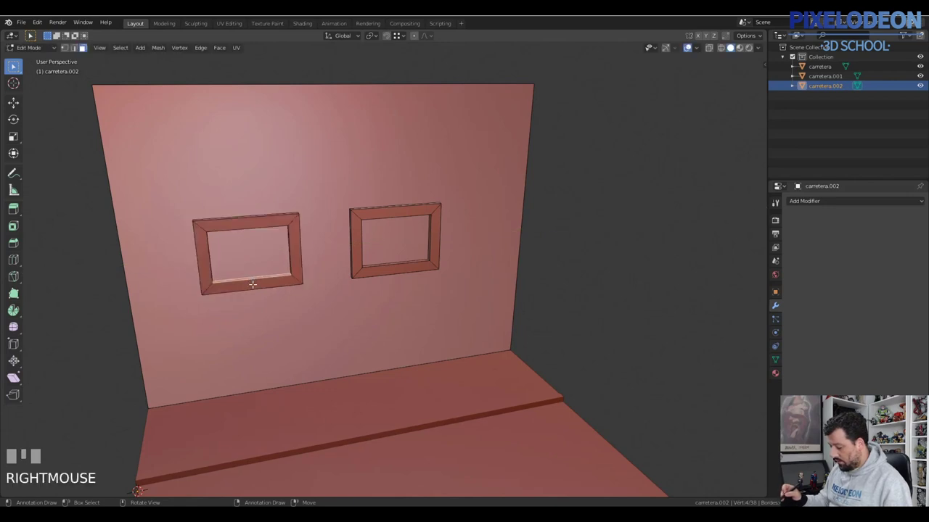
pyautogui.keyDown('alt'); pyautogui.rightClick(252, 283); pyautogui.keyUp('alt')
pyautogui.press('g')
pyautogui.press('z')
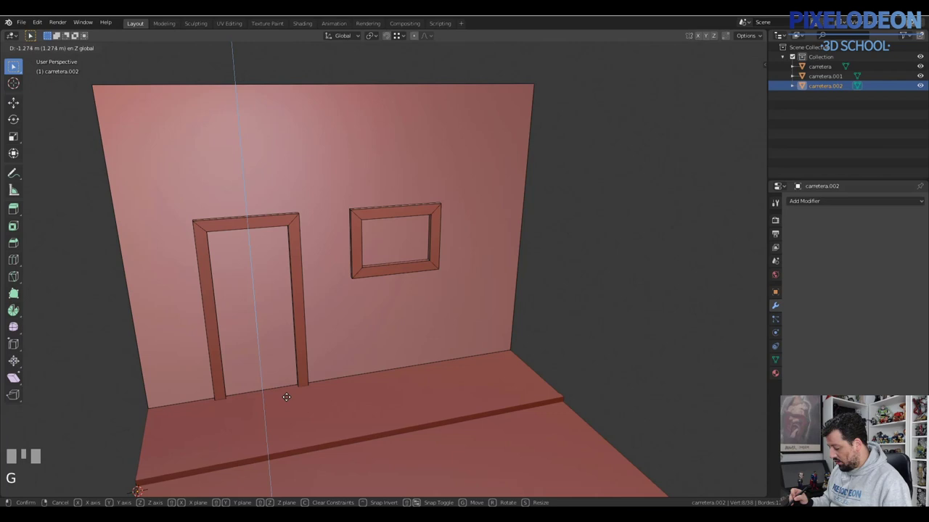
pyautogui.click(285, 395)
pyautogui.keyDown('shift'); pyautogui.click(244, 352); pyautogui.keyUp('shift')
pyautogui.moveTo(313, 309); pyautogui.dragTo(315, 369, button='middle')
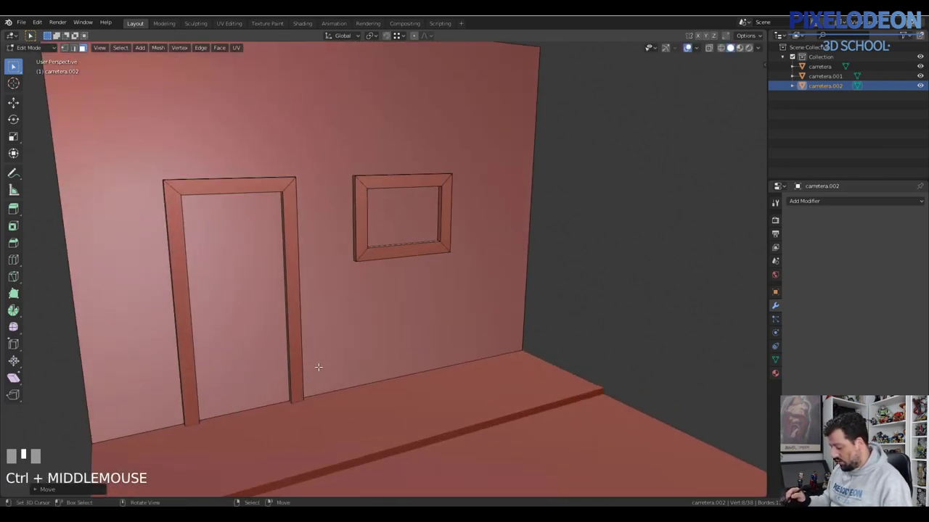
pyautogui.press('s')
pyautogui.press('z')
pyautogui.click(297, 367)
# Recalculate the normals of the entire wall mesh outward and return to Object Mode.
pyautogui.hotkey('ctrl', 'Tab')
pyautogui.click(341, 343)
pyautogui.moveTo(341, 343); pyautogui.dragTo(309, 306, button='middle')
pyautogui.press('a')
pyautogui.hotkey('shift', 'n')
pyautogui.moveTo(402, 314); pyautogui.dragTo(303, 309, button='middle')
pyautogui.press('Tab')
# Turn on the Face Orientation overlay to check the direction of the scene's normals.
pyautogui.moveTo(415, 333); pyautogui.dragTo(418, 315, button='middle')
pyautogui.click(687, 49)
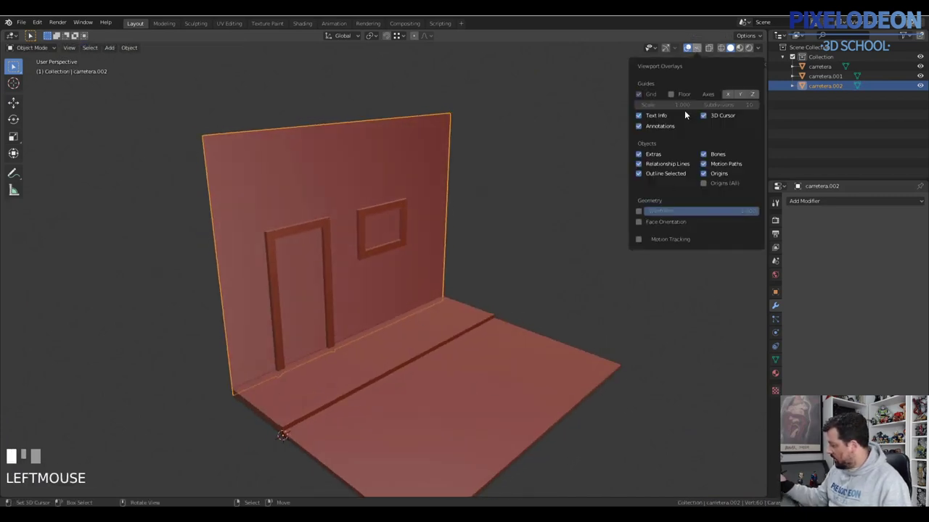
pyautogui.click(638, 222)
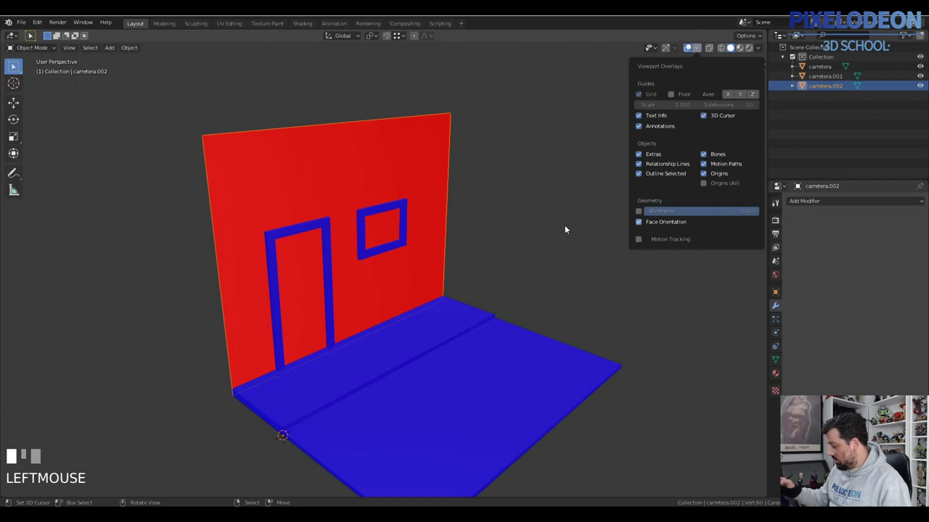
# Select the linked wall plane and recalculate its normals inside so its front faces the street.
pyautogui.press('Tab')
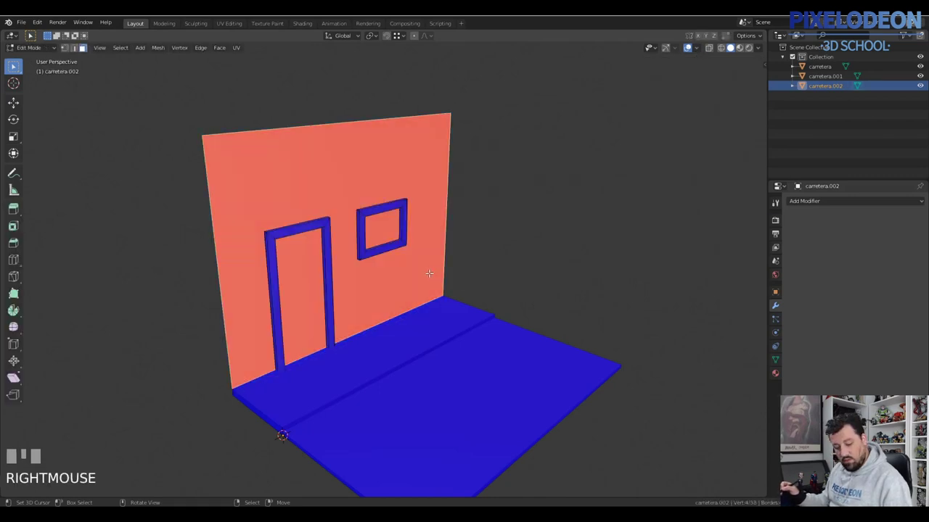
pyautogui.press('l')
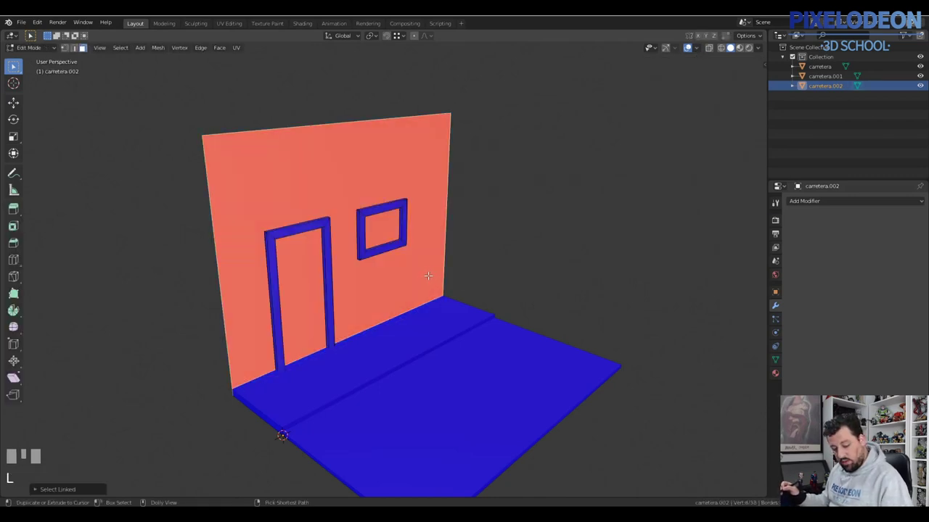
pyautogui.hotkey('ctrl', 'shift', 'n')
pyautogui.moveTo(426, 272); pyautogui.dragTo(538, 206, button='middle')
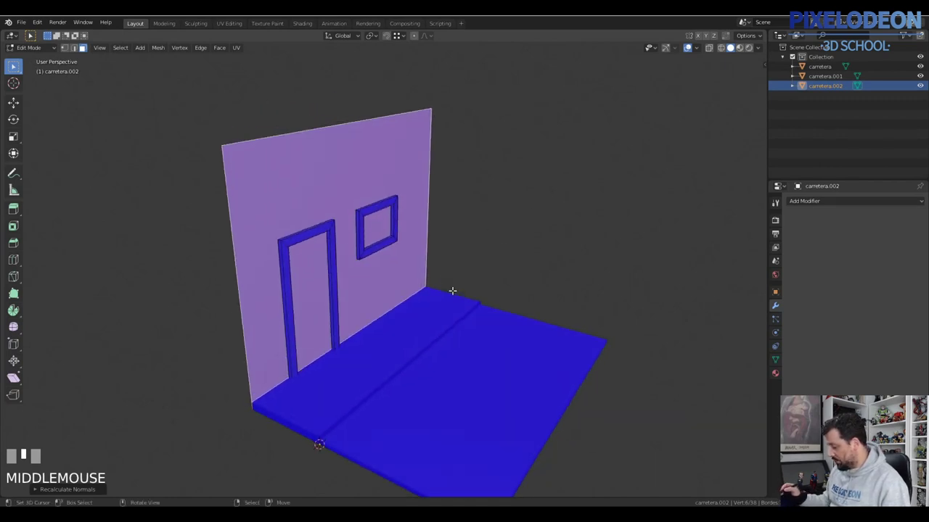
pyautogui.moveTo(449, 292); pyautogui.dragTo(489, 286, button='middle')
# Return to Object Mode and turn off the Face Orientation overlay.
pyautogui.press('Tab')
pyautogui.click(696, 48)
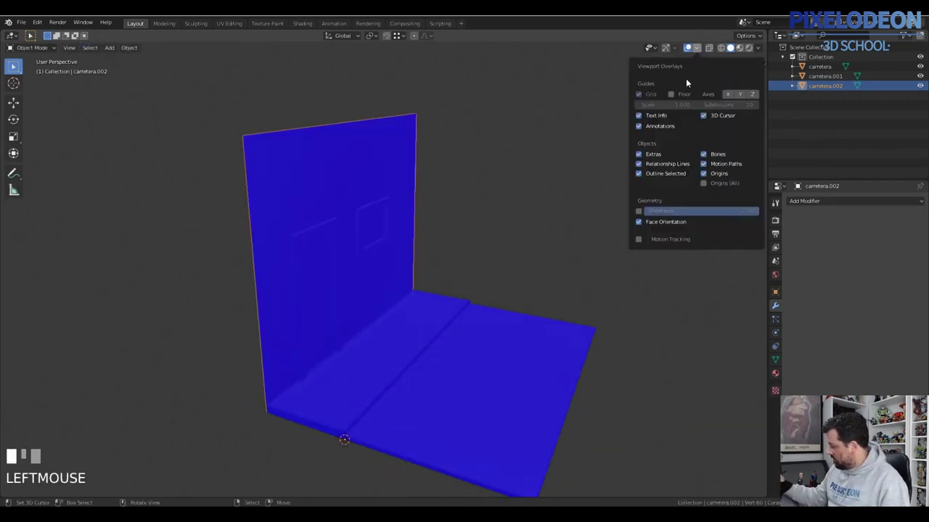
pyautogui.click(644, 223)
# Move the wall mesh with its door and window frames about 1.05 m along X, snapping it to the curb edge at the origin.
pyautogui.moveTo(390, 272); pyautogui.dragTo(355, 348, button='middle')
pyautogui.press('Tab')
pyautogui.press('a')
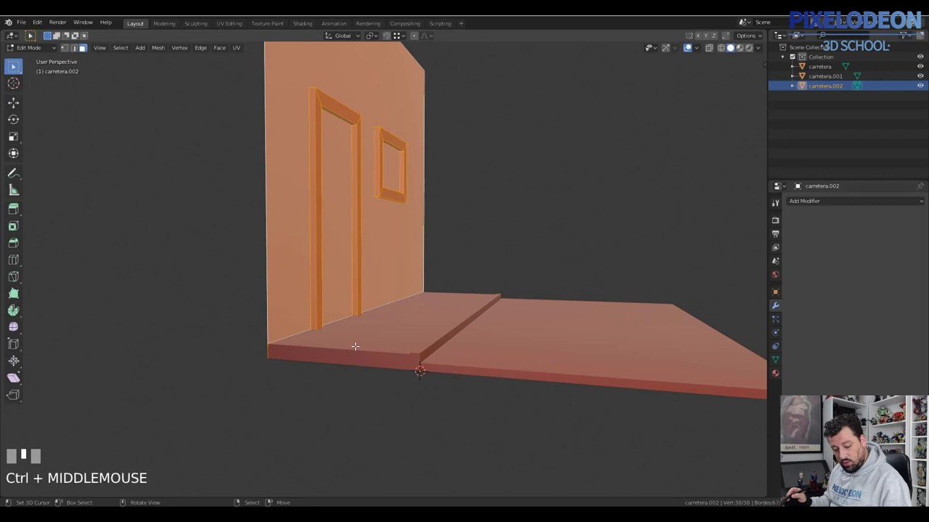
pyautogui.press('g')
pyautogui.press('x')
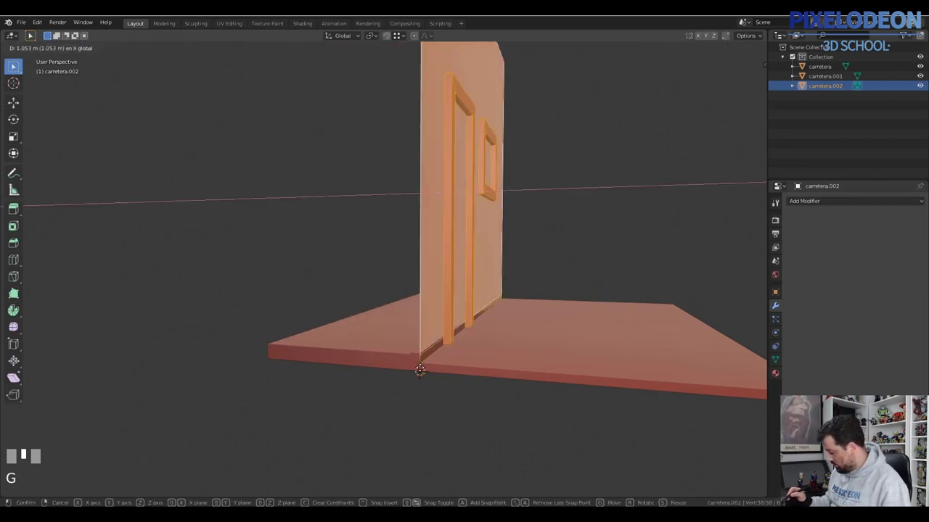
pyautogui.click(421, 356)
pyautogui.moveTo(421, 357); pyautogui.dragTo(396, 407, button='middle')
pyautogui.press('Tab')
# Select the wall object and rename it "pared".
pyautogui.rightClick(421, 394)
pyautogui.rightClick(398, 347)
pyautogui.rightClick(404, 343)
pyautogui.moveTo(347, 340); pyautogui.dragTo(389, 305, button='middle')
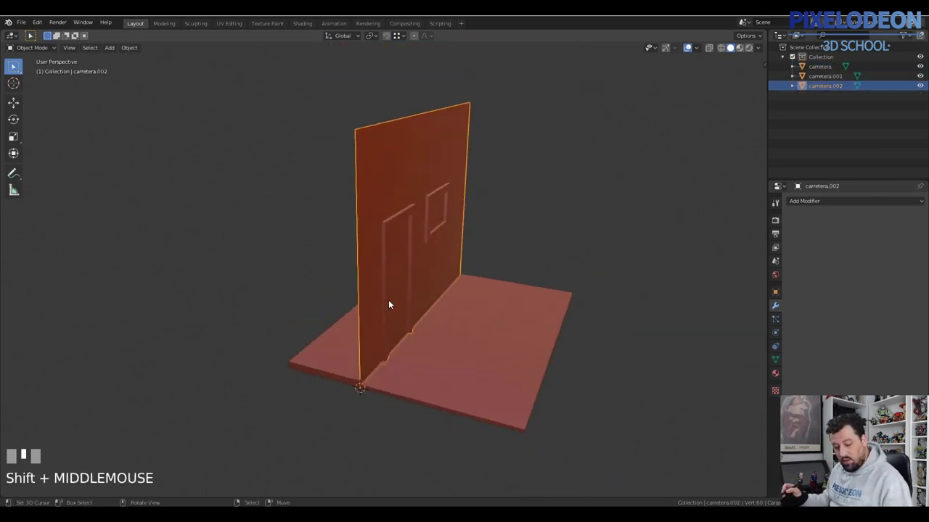
pyautogui.press('F2')
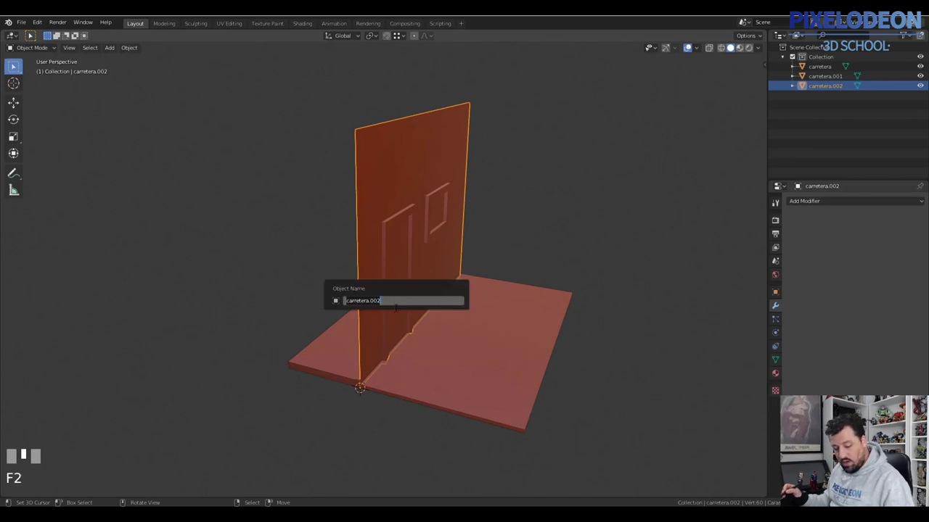
pyautogui.write('p')
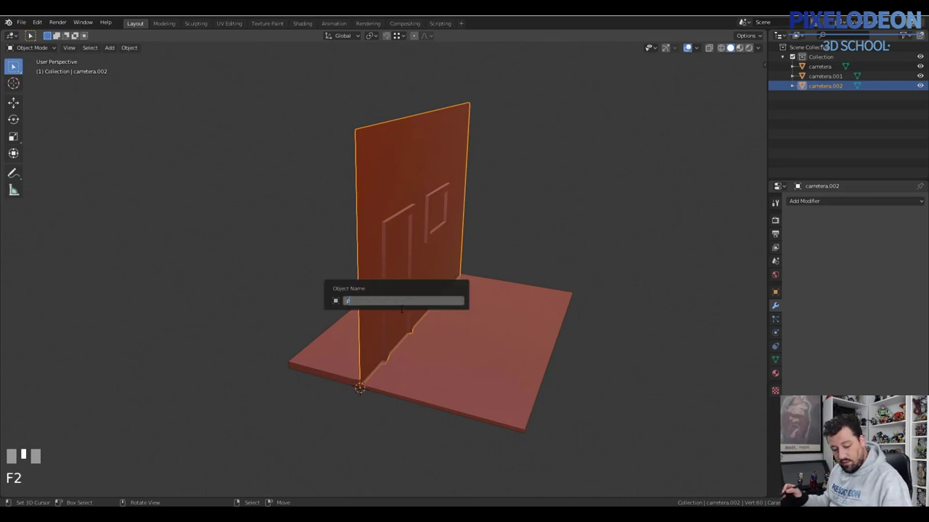
pyautogui.press('Return')
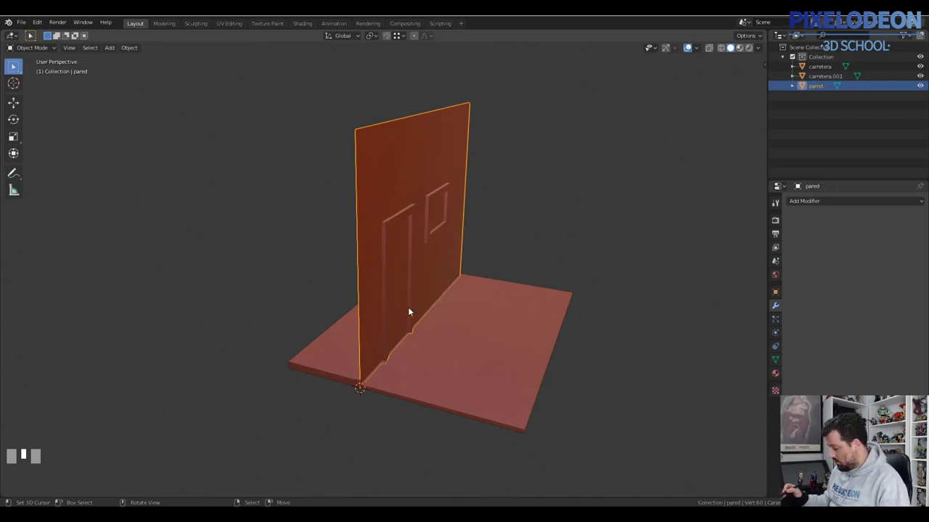
# Rename the sidewalk object "acera".
pyautogui.rightClick(330, 351)
pyautogui.press('F2')
pyautogui.write('ace')
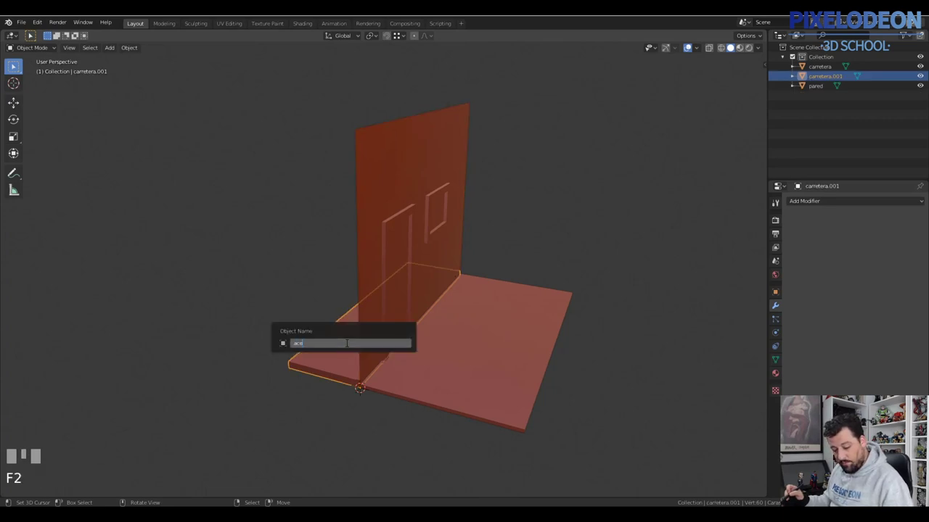
pyautogui.write('ra')
pyautogui.press('Return')
# Add a cube at the 3D cursor and raise its mesh in Edit Mode so its base sits at the origin point.
pyautogui.rightClick(444, 380)
pyautogui.moveTo(440, 360)
pyautogui.keyDown('shift'); pyautogui.mouseDown(button='middle')
pyautogui.moveTo(400, 355)
pyautogui.moveTo(404, 369)
pyautogui.mouseUp(button='middle'); pyautogui.keyUp('shift')
pyautogui.hotkey('shift', 'a')
pyautogui.moveTo(395, 312)
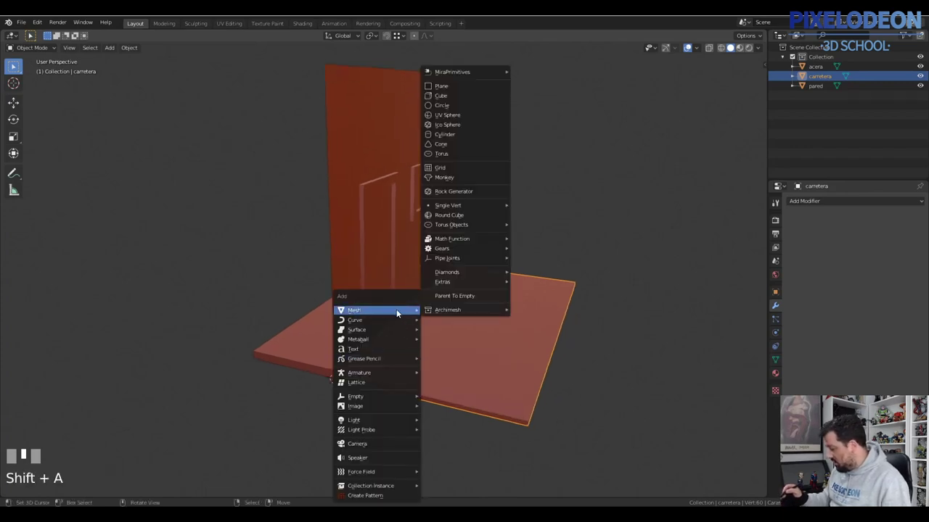
pyautogui.click(463, 96)
pyautogui.press('Tab')
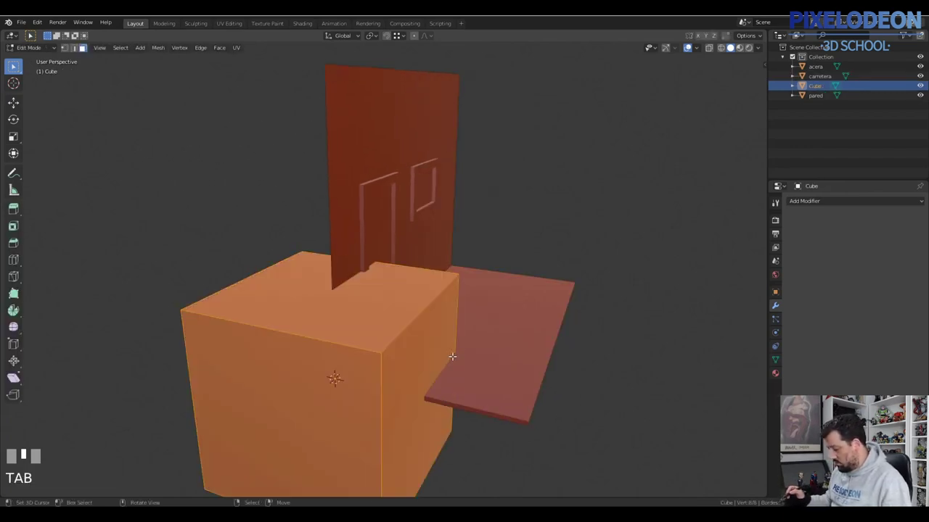
pyautogui.press('g')
pyautogui.press('Return')
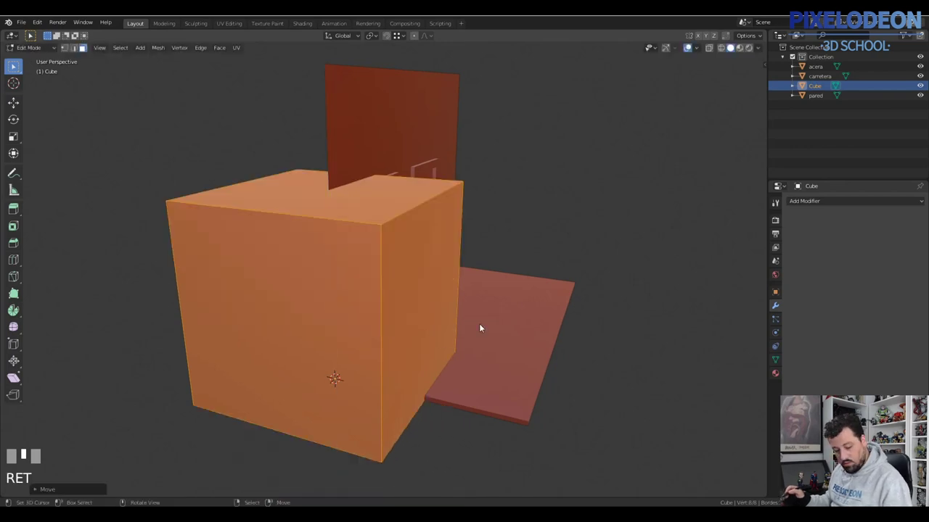
# Scale the cube object down to a small block and apply its rotation and scale.
pyautogui.press('Tab')
pyautogui.press('s')
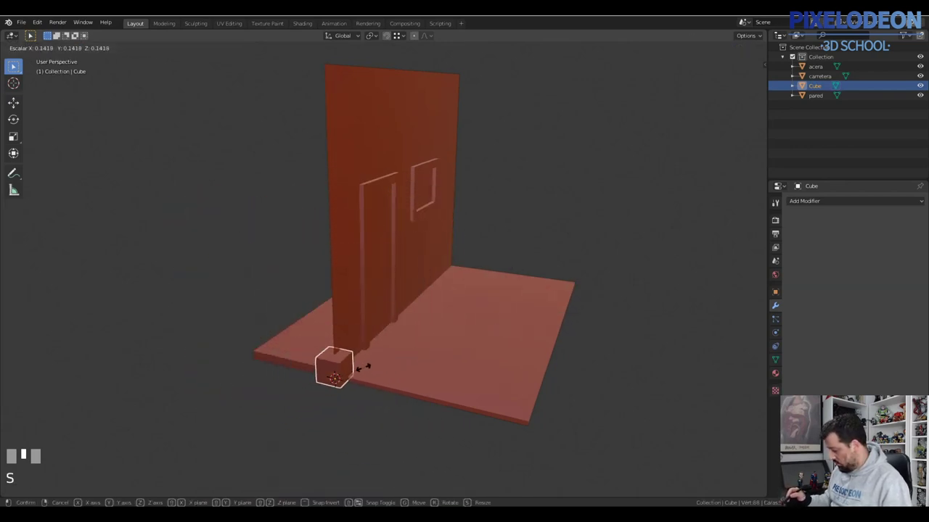
pyautogui.click(370, 366)
pyautogui.hotkey('ctrl', 's')
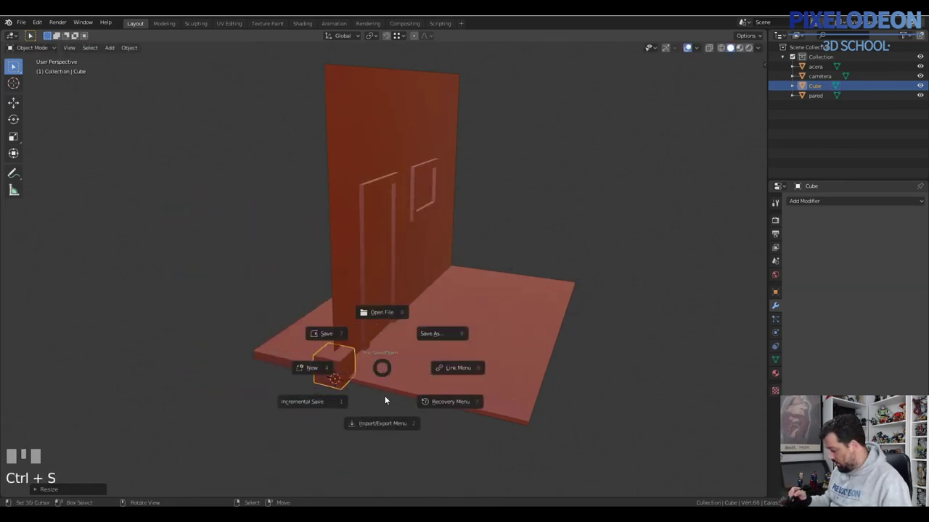
pyautogui.press('Escape')
pyautogui.hotkey('ctrl', 'a')
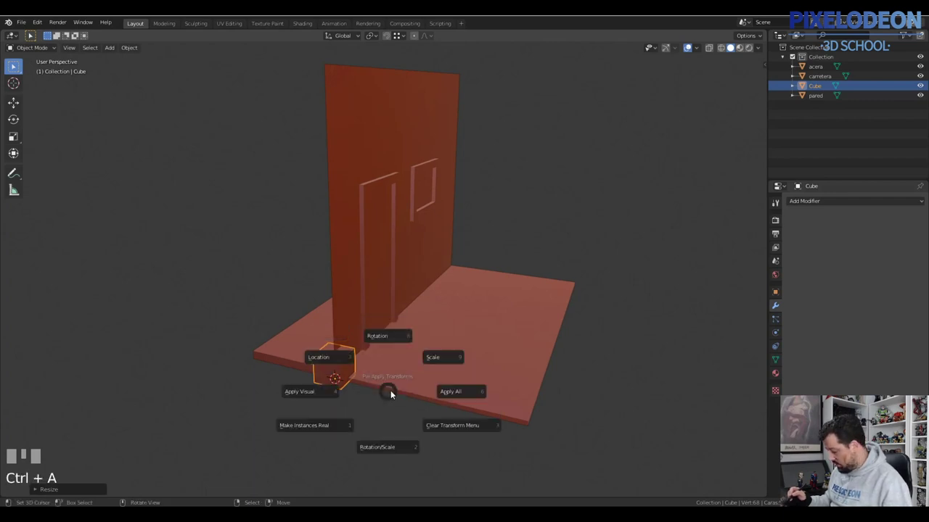
pyautogui.click(390, 446)
pyautogui.moveTo(356, 368)
pyautogui.mouseDown(button='middle')
pyautogui.moveTo(389, 312)
pyautogui.moveTo(353, 373)
pyautogui.moveTo(365, 375)
pyautogui.moveTo(356, 368)
pyautogui.mouseUp(button='middle')
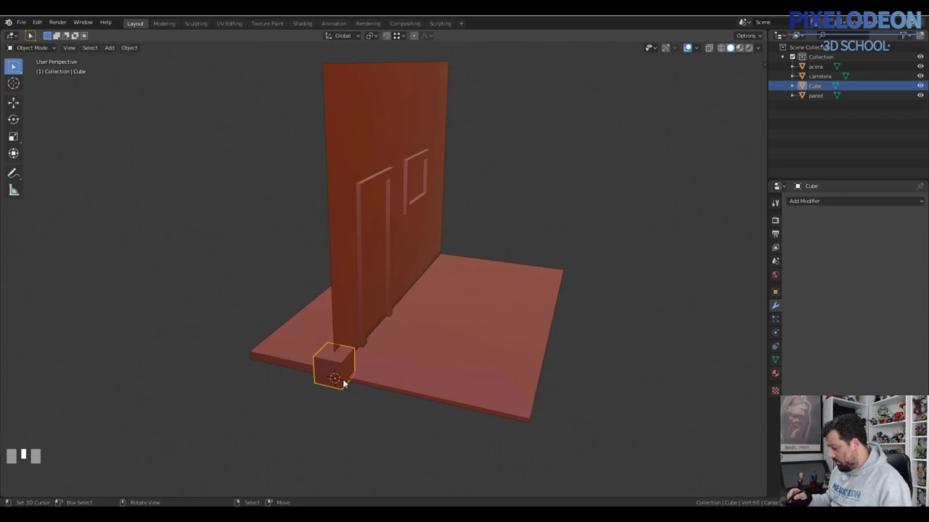
# Delete the small cube at the 3D cursor.
pyautogui.keyDown('ctrl'); pyautogui.moveTo(350, 374); pyautogui.dragTo(347, 402, button='middle'); pyautogui.keyUp('ctrl')
pyautogui.press('x')
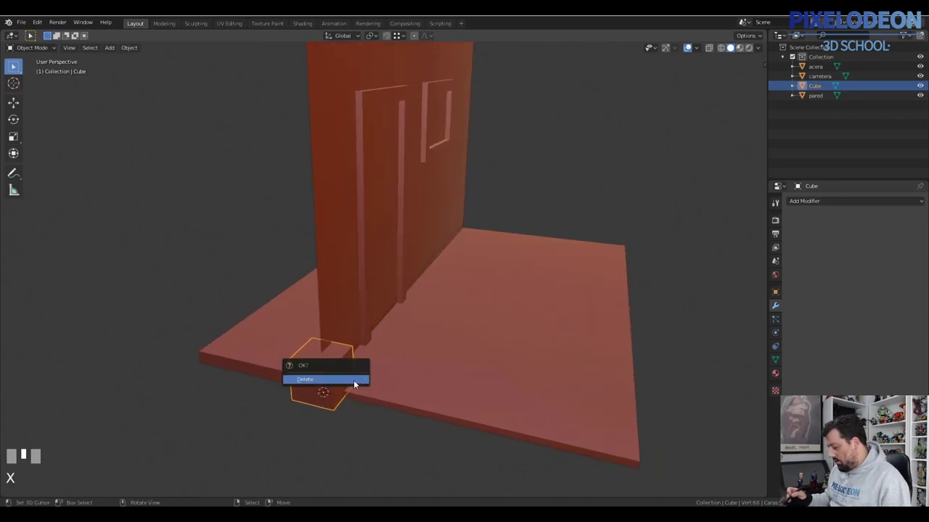
pyautogui.click(356, 380)
pyautogui.keyDown('ctrl'); pyautogui.moveTo(360, 345); pyautogui.dragTo(365, 322, button='middle'); pyautogui.keyUp('ctrl')
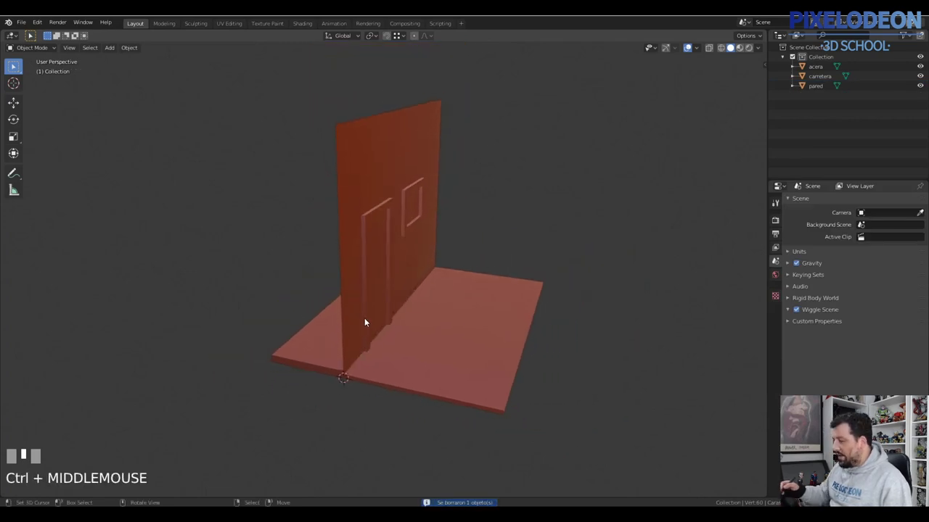
# Select the road, wall and sidewalk one by one to check where their origins sit.
pyautogui.moveTo(456, 333); pyautogui.dragTo(399, 298, button='middle')
pyautogui.rightClick(396, 380)
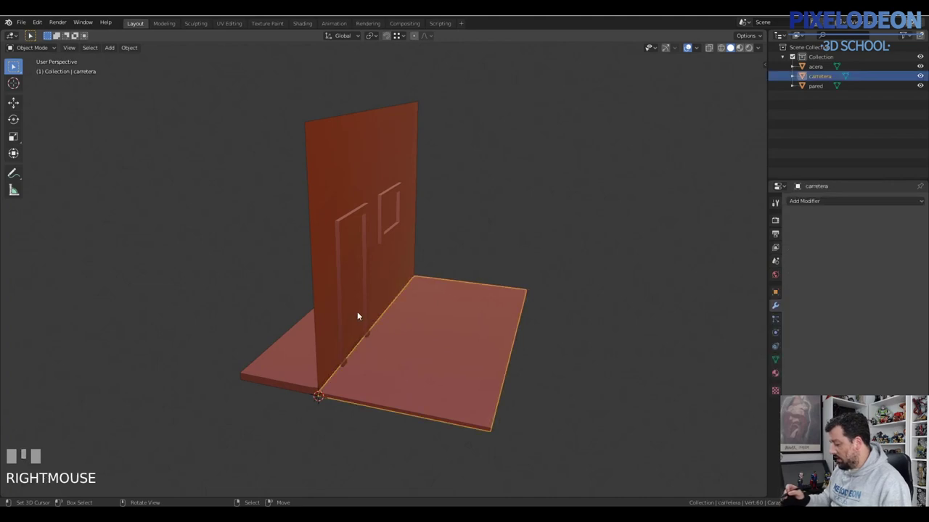
pyautogui.rightClick(358, 313)
pyautogui.rightClick(328, 357)
pyautogui.rightClick(359, 326)
pyautogui.rightClick(359, 329)
pyautogui.rightClick(360, 298)
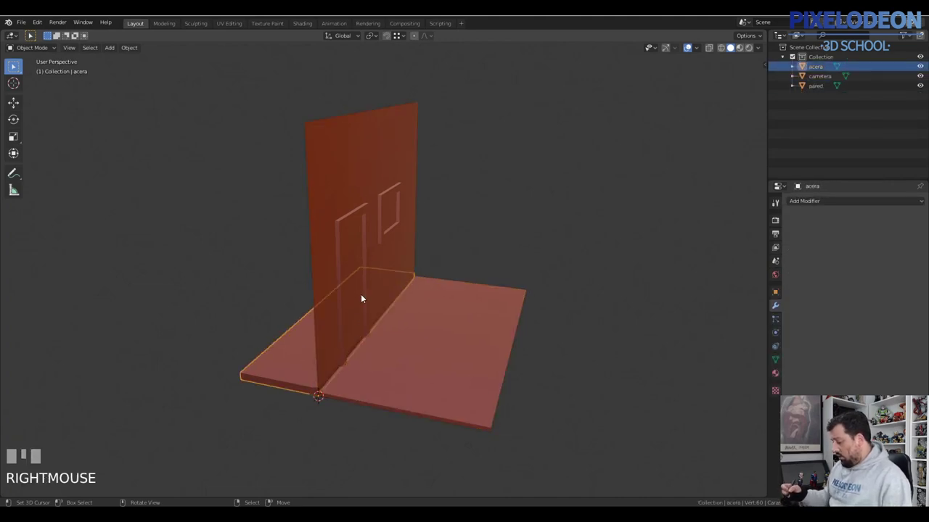
# Select the road, wall and sidewalk together and save the file.
pyautogui.rightClick(390, 380)
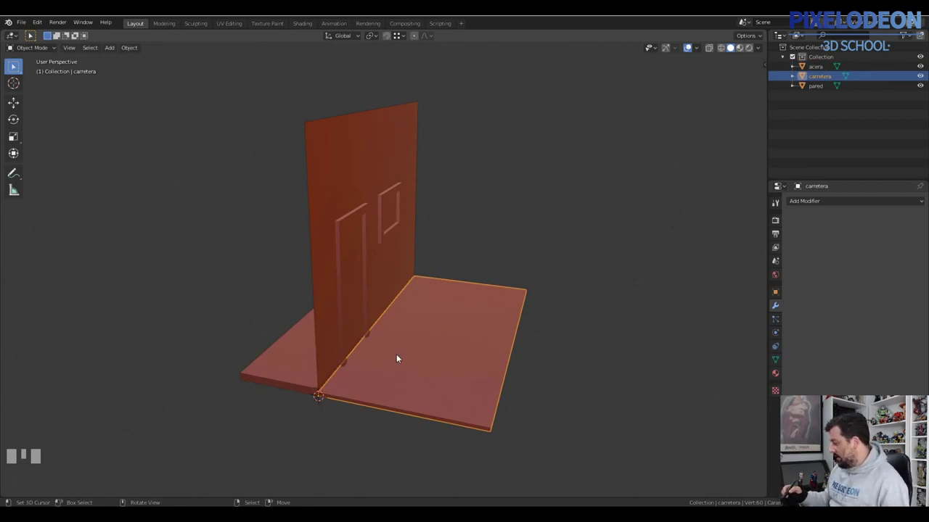
pyautogui.moveTo(414, 351); pyautogui.dragTo(409, 346, button='middle')
pyautogui.keyDown('shift'); pyautogui.rightClick(383, 265); pyautogui.keyUp('shift')
pyautogui.keyDown('shift'); pyautogui.rightClick(296, 357); pyautogui.keyUp('shift')
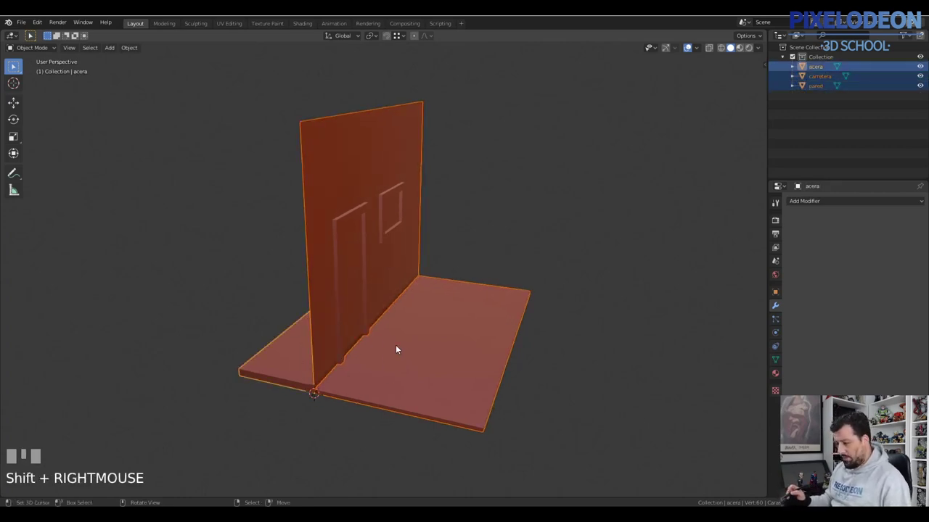
pyautogui.hotkey('ctrl', 's')
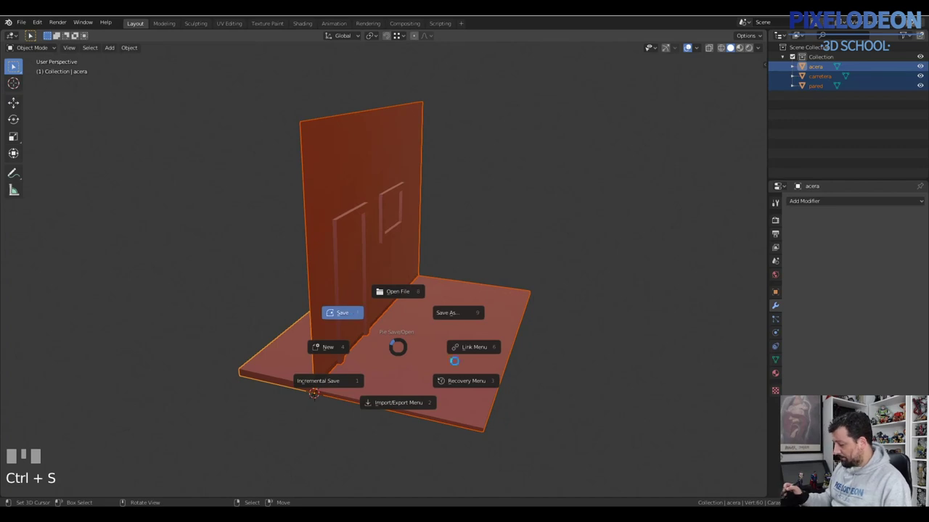
pyautogui.click(341, 312)
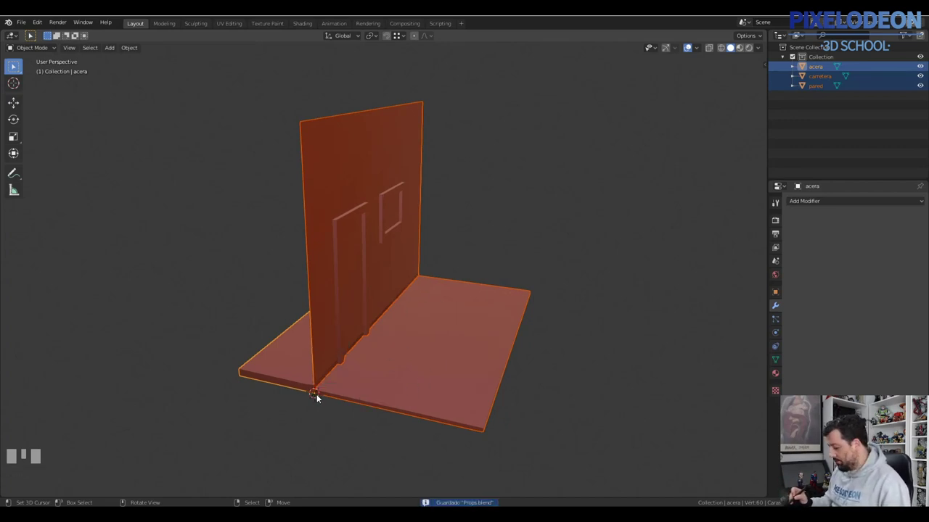
# Export only the selected road, wall and sidewalk as Props.fbx to the "Sesion 26 Import Props" folder.
pyautogui.hotkey('ctrl', 's')
pyautogui.click(401, 404)
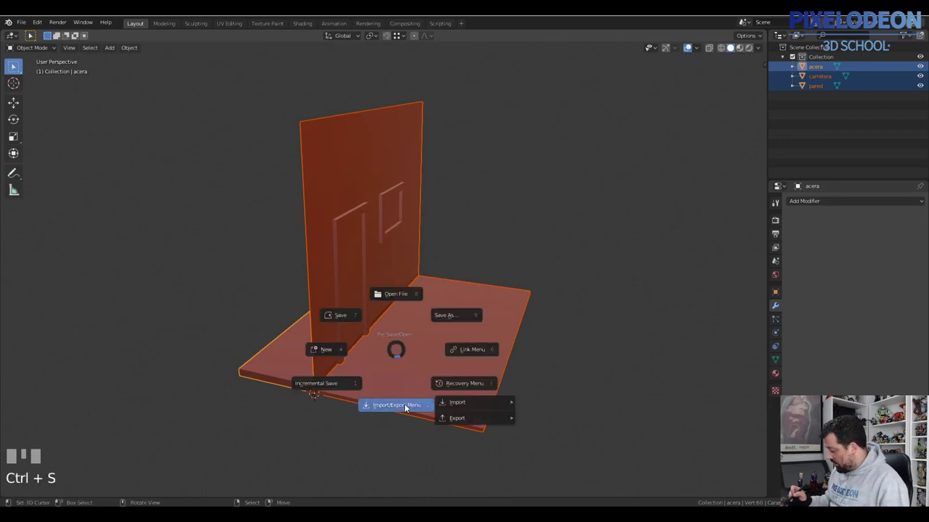
pyautogui.moveTo(489, 418)
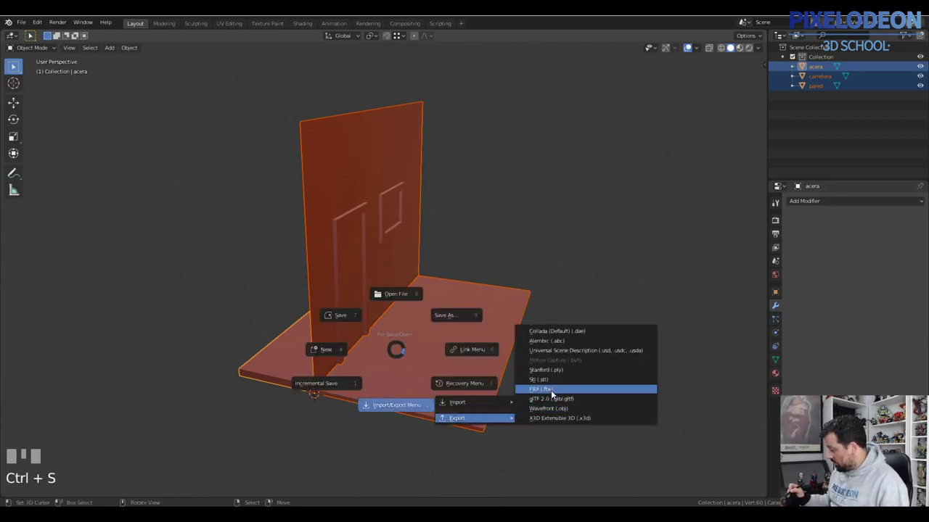
pyautogui.click(550, 391)
pyautogui.click(342, 411)
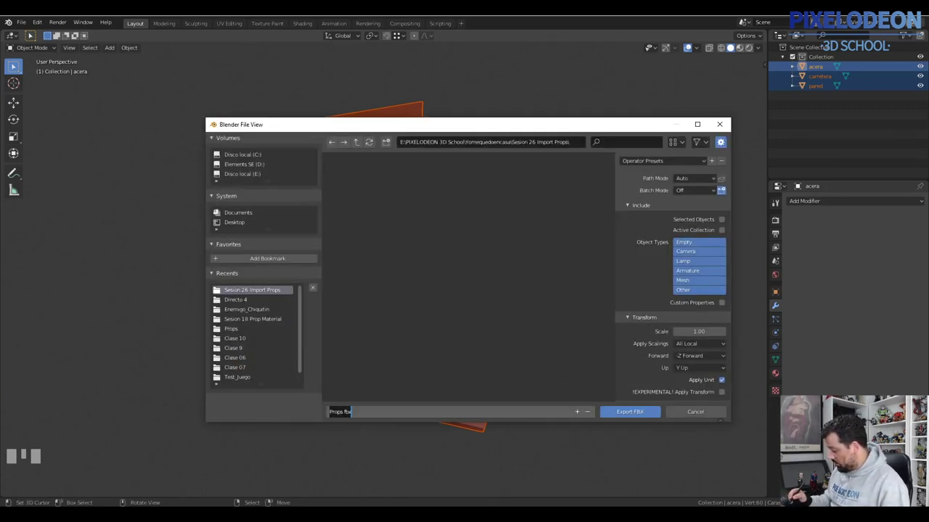
pyautogui.click(611, 333)
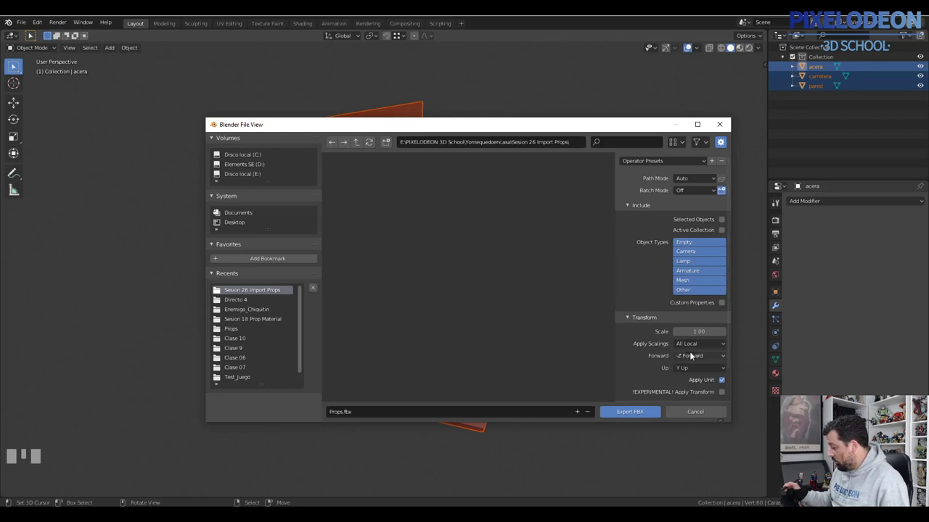
pyautogui.click(721, 219)
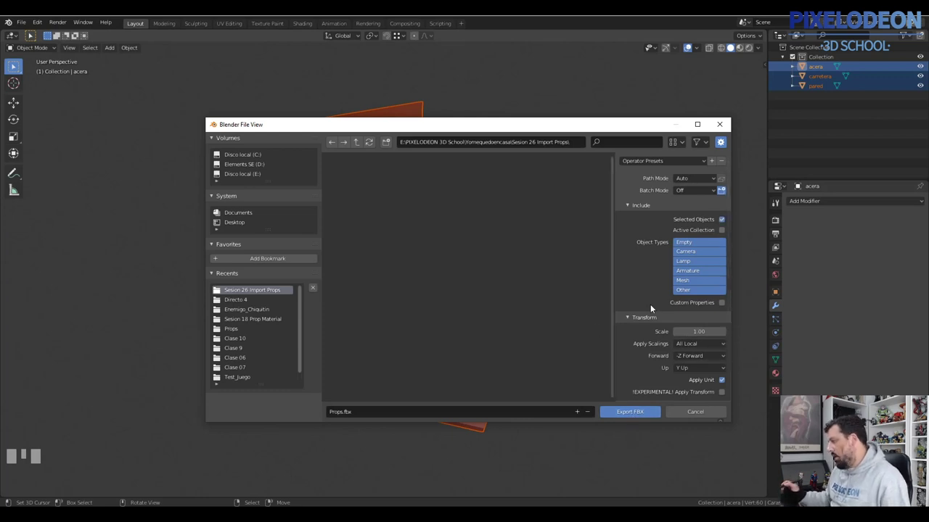
pyautogui.click(625, 418)
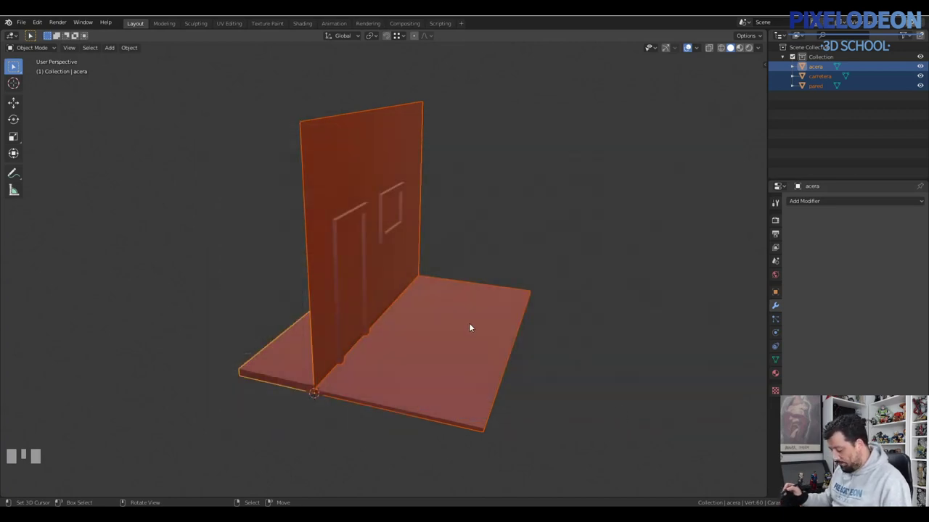
# Switch to Unreal Editor and create a new folder named "Environment" in the Content folder.
pyautogui.moveTo(474, 318); pyautogui.dragTo(452, 357, button='middle')
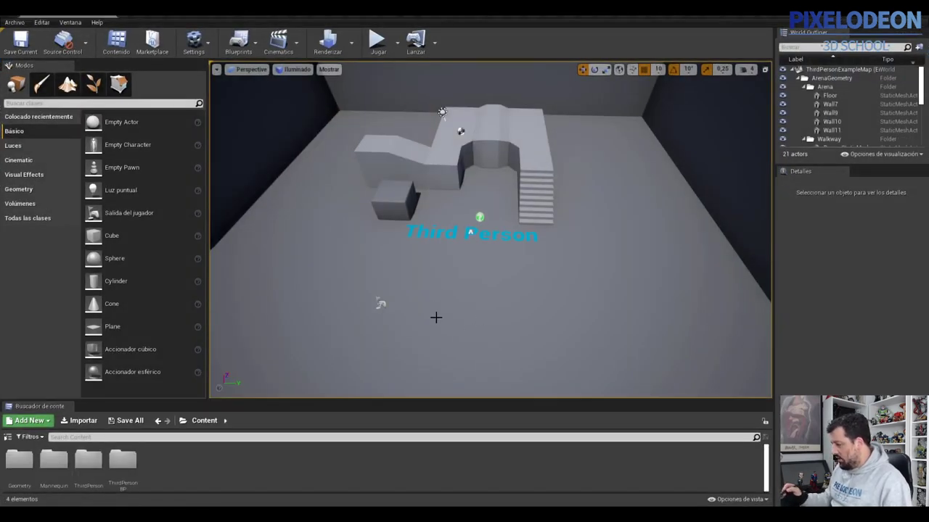
pyautogui.moveTo(469, 297); pyautogui.dragTo(481, 321, button='right')
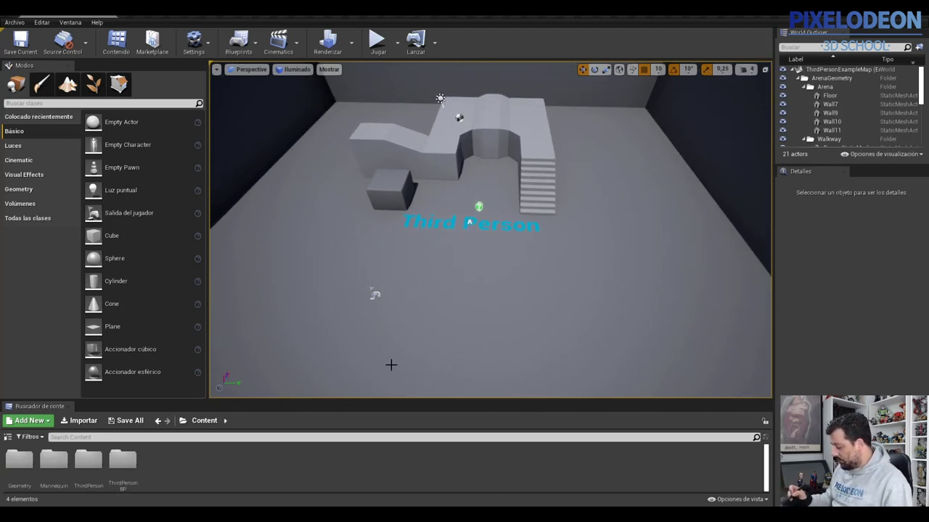
pyautogui.moveTo(387, 402); pyautogui.dragTo(388, 374)
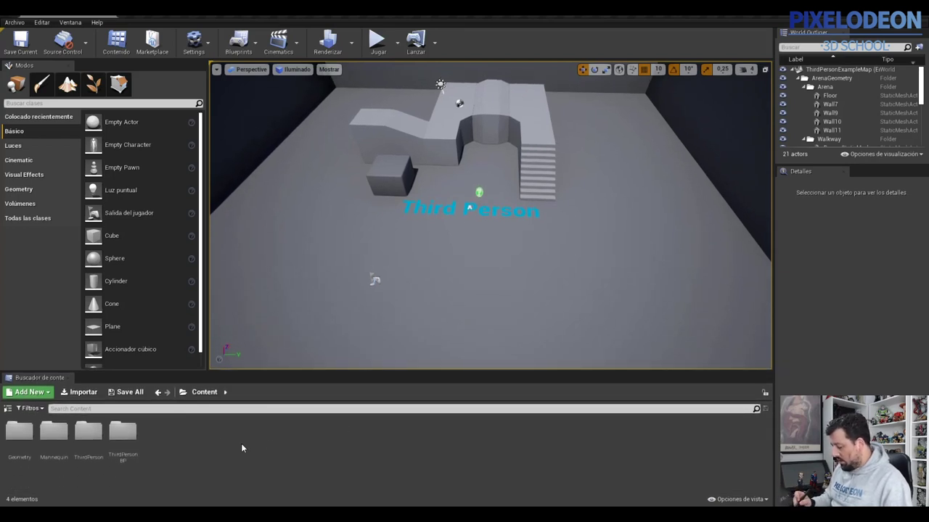
pyautogui.rightClick(216, 432)
pyautogui.click(268, 120)
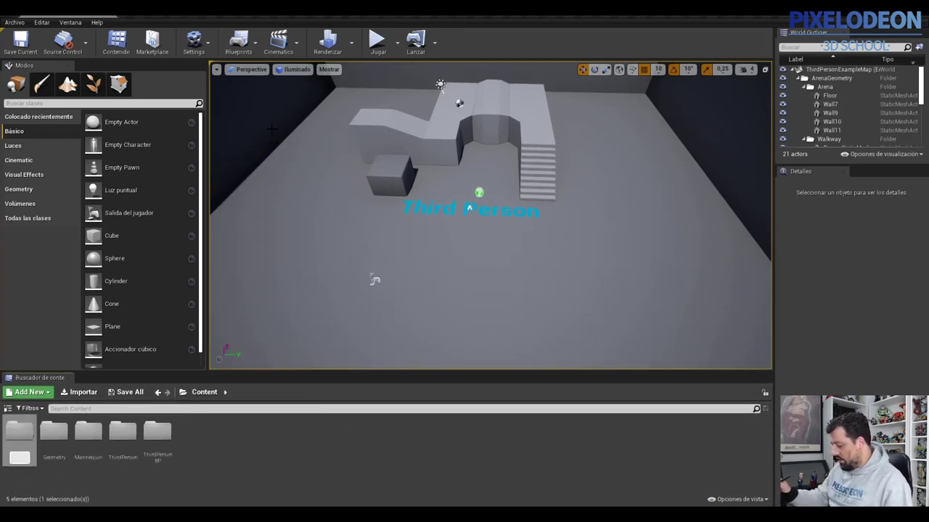
pyautogui.write('Envi')
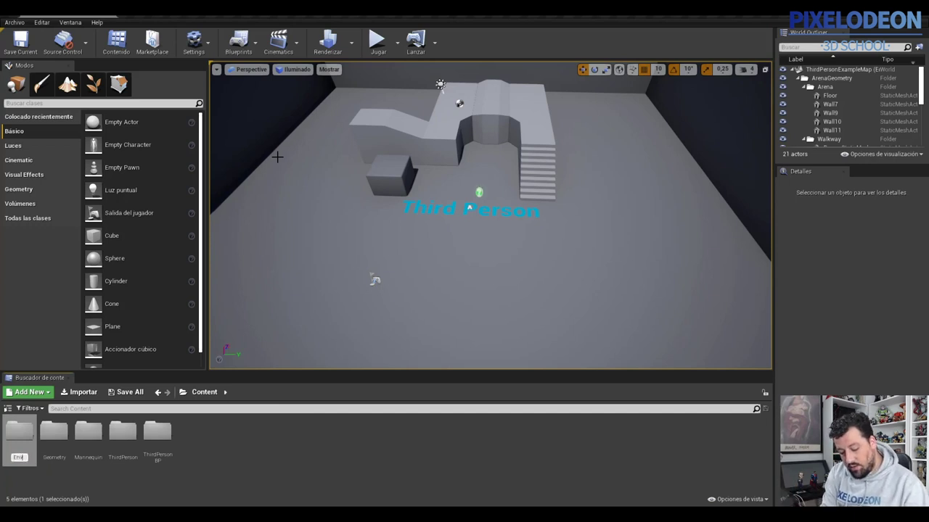
pyautogui.write('ronment')
pyautogui.press('Return')
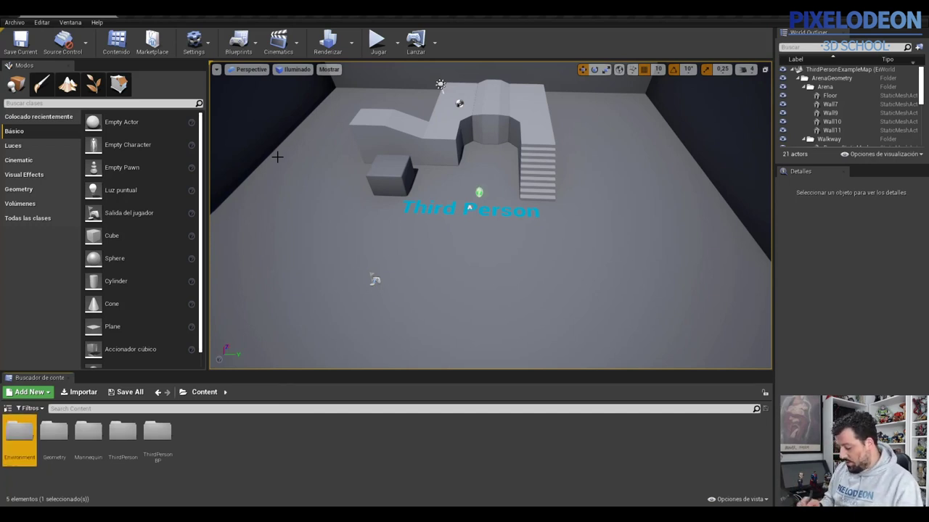
# Open the new Environment folder.
pyautogui.doubleClick(22, 437)
pyautogui.rightClick(168, 448)
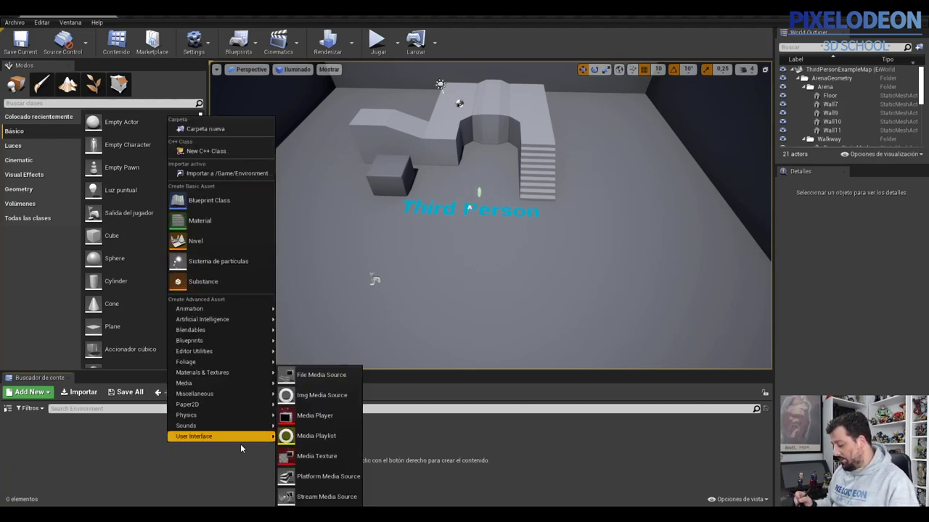
pyautogui.press('Escape')
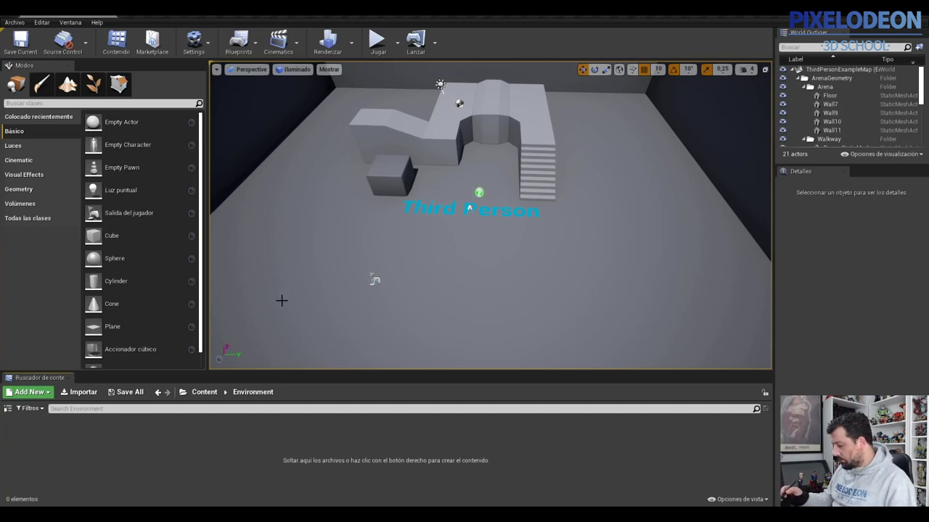
# Import all meshes from the Props FBX in the "Sesion 26 Import Props" folder into Environment, keeping the default import options, and dismiss the message log.
pyautogui.rightClick(234, 442)
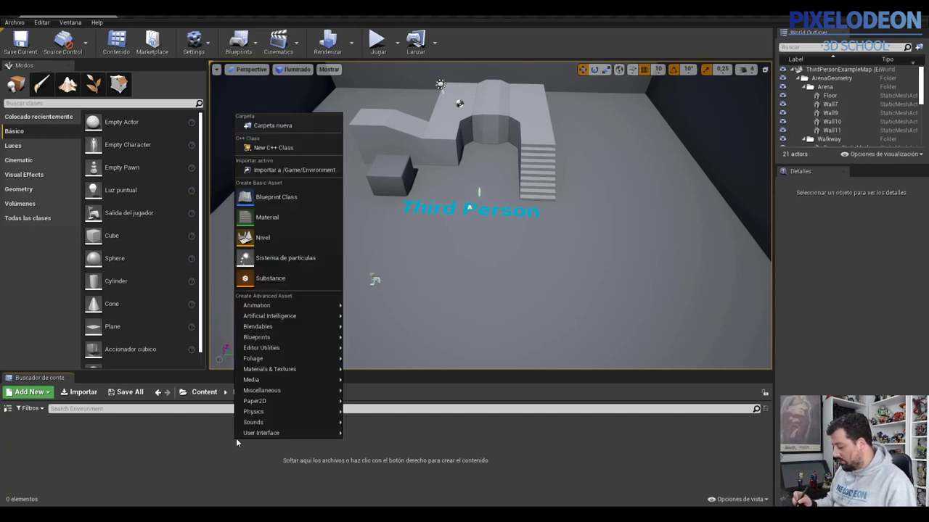
pyautogui.click(311, 172)
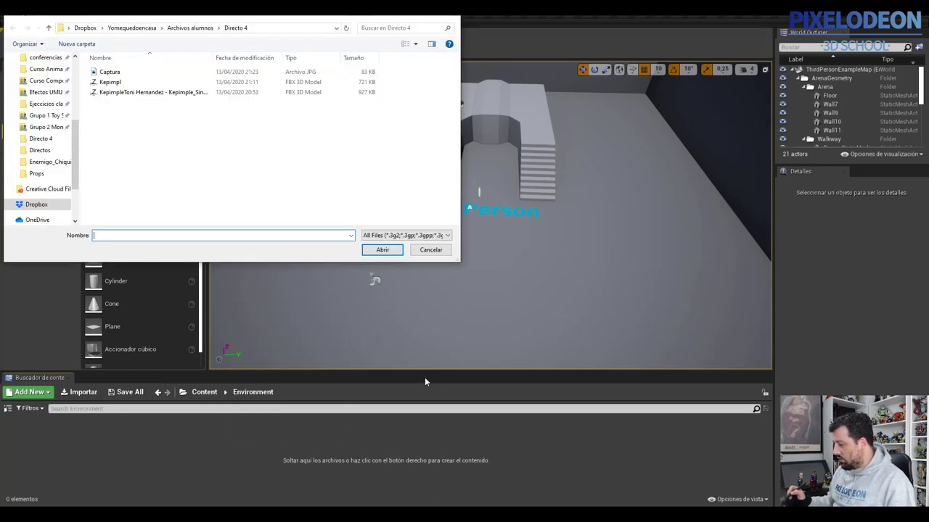
pyautogui.click(37, 173)
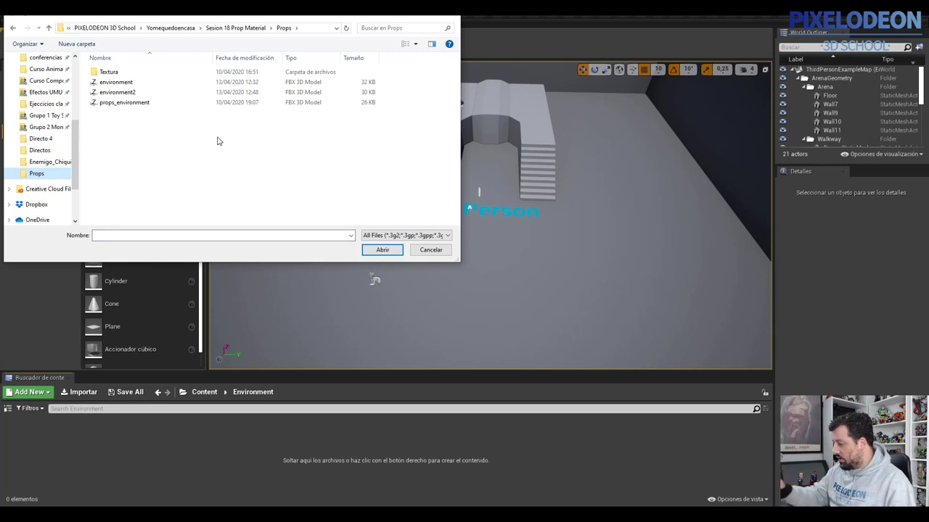
pyautogui.click(174, 28)
pyautogui.moveTo(455, 123); pyautogui.dragTo(455, 155)
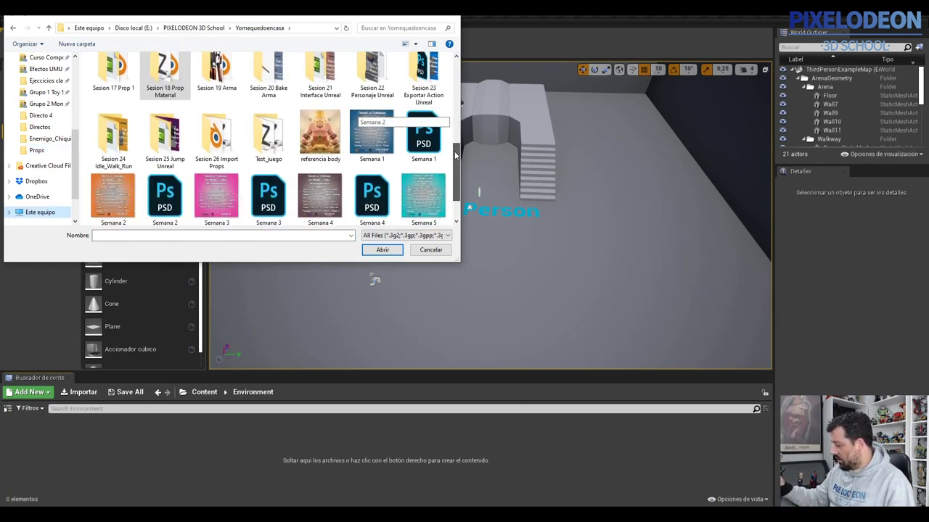
pyautogui.doubleClick(204, 137)
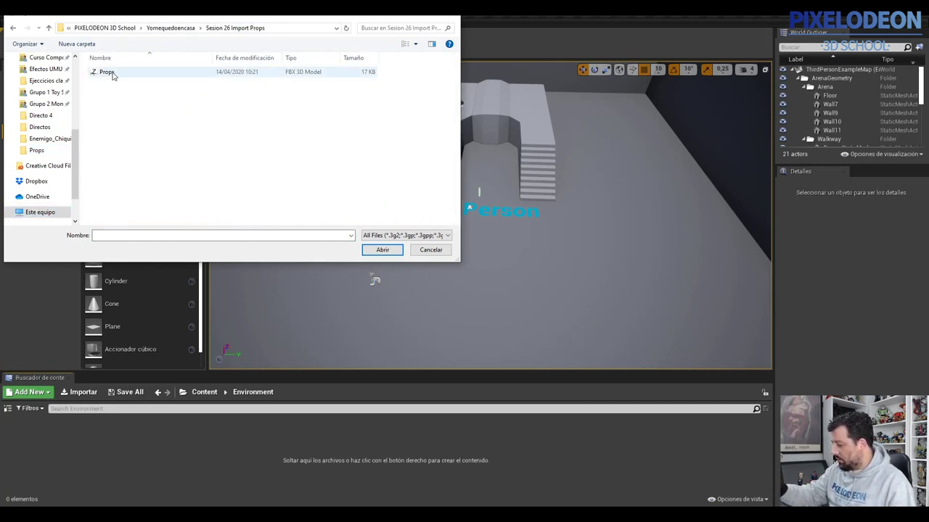
pyautogui.click(113, 75)
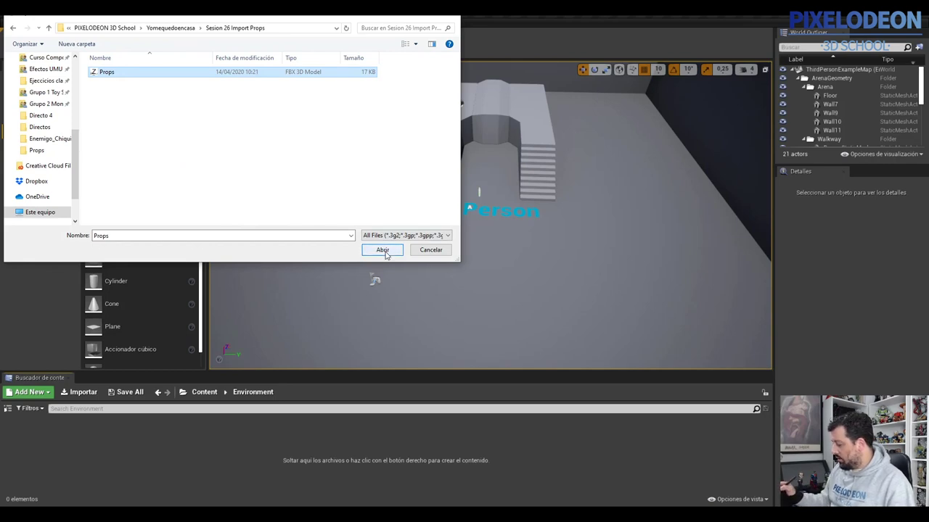
pyautogui.click(383, 249)
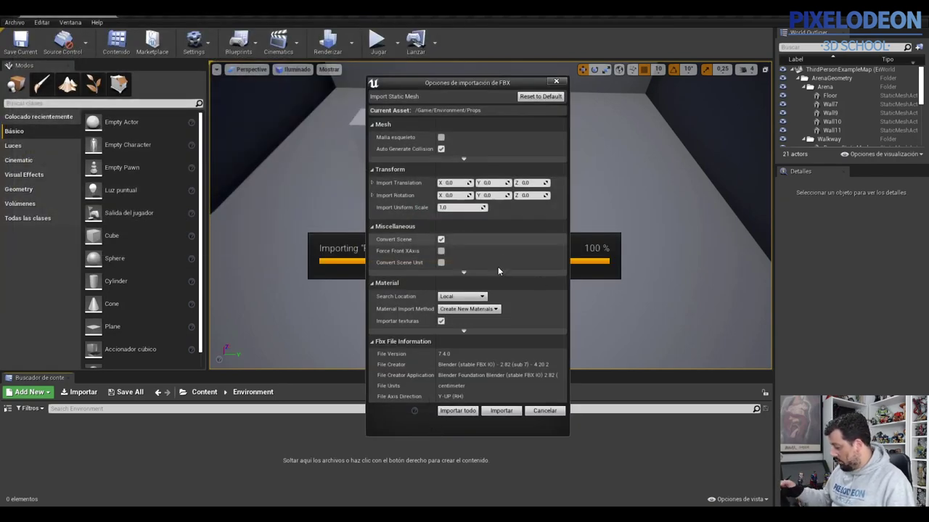
pyautogui.click(468, 411)
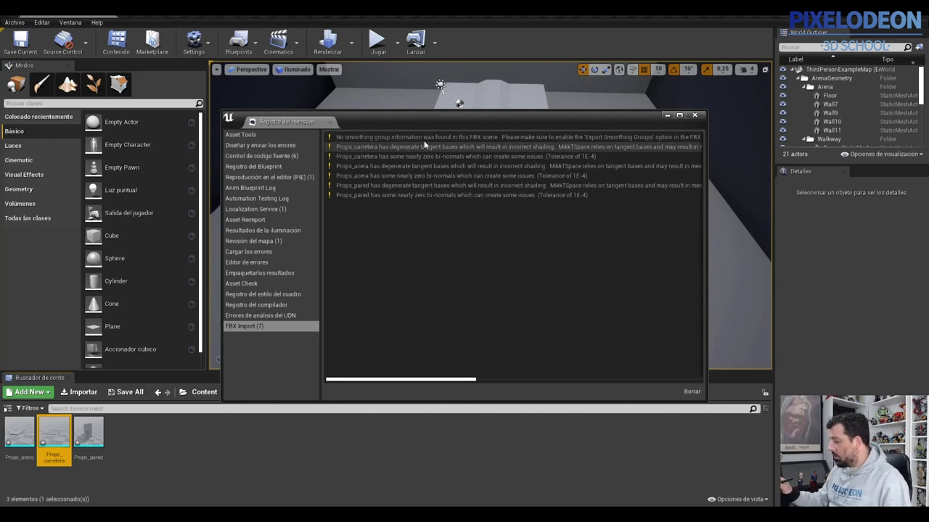
pyautogui.click(695, 116)
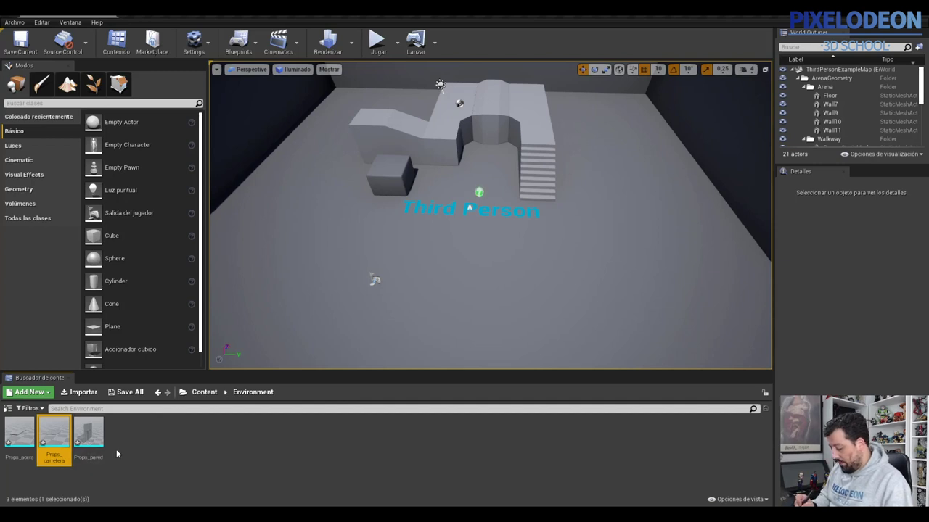
# Open the Props_pared wall mesh, inspect its door and window frames, and close it.
pyautogui.click(95, 440)
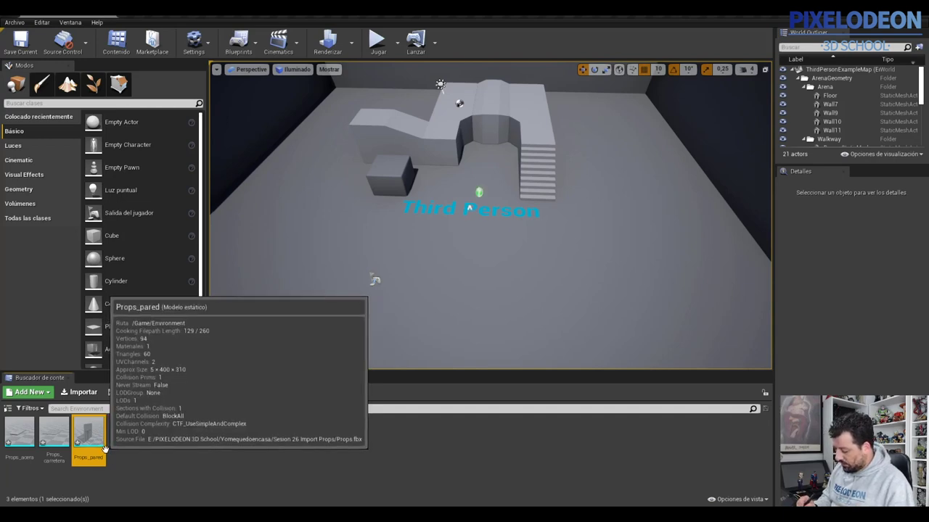
pyautogui.doubleClick(87, 433)
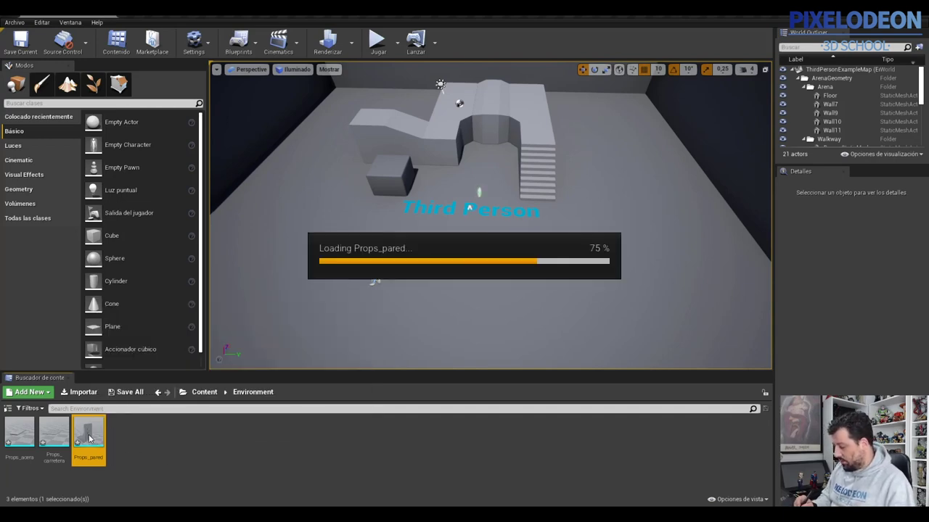
pyautogui.moveTo(344, 333); pyautogui.dragTo(303, 340)
pyautogui.scroll(-2, 303, 343)
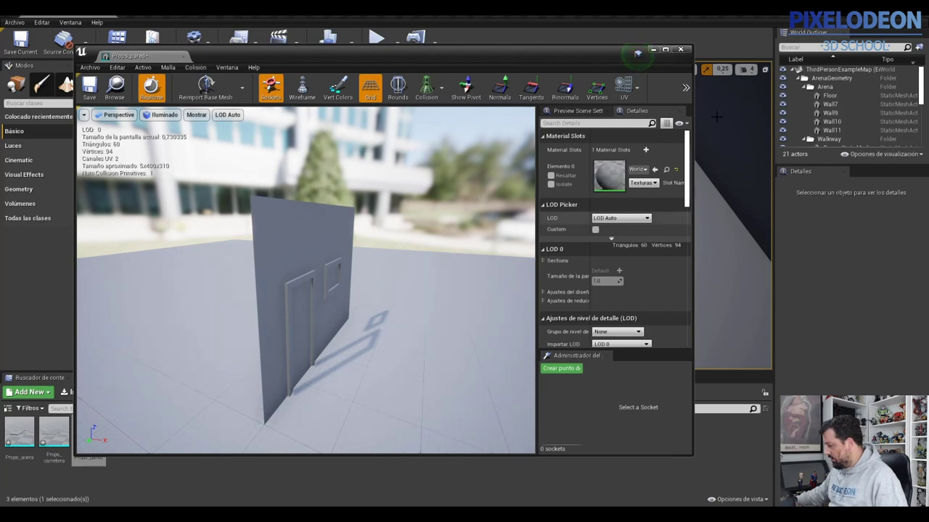
pyautogui.click(680, 50)
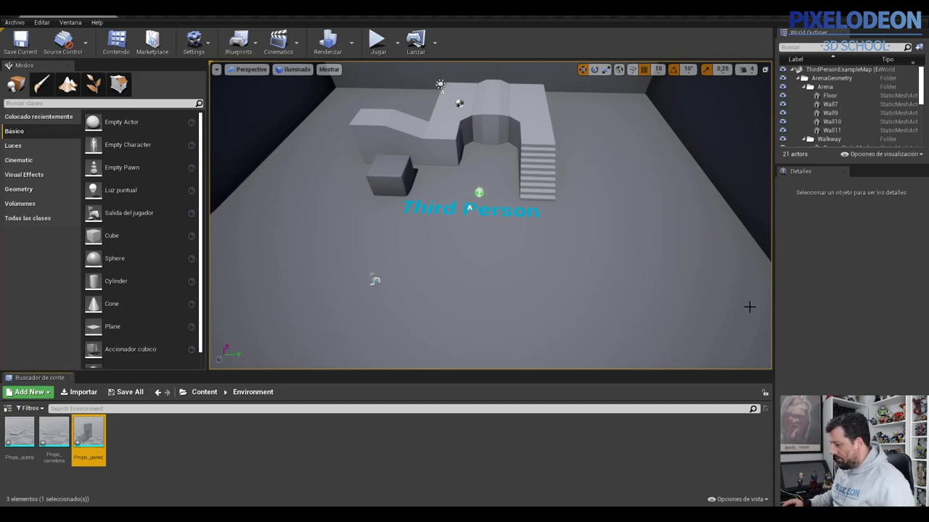
pyautogui.click(162, 439)
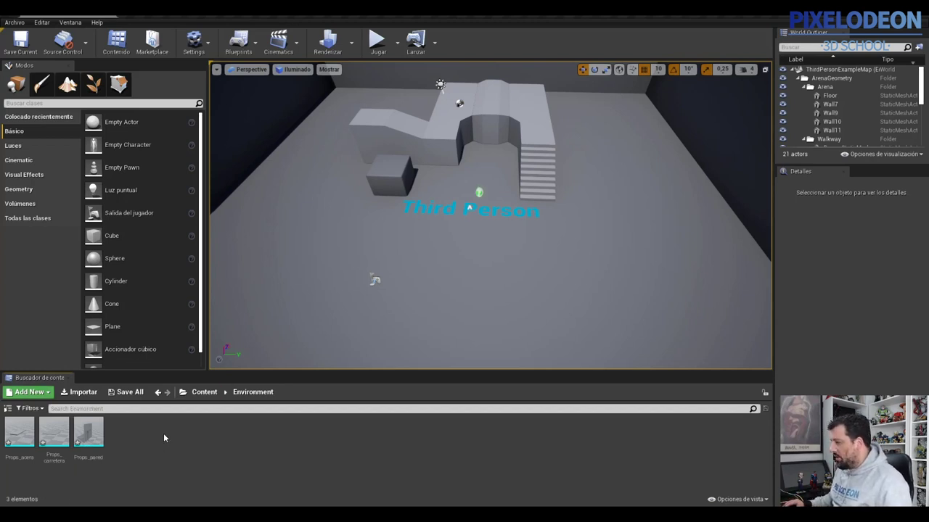
pyautogui.rightClick(298, 179)
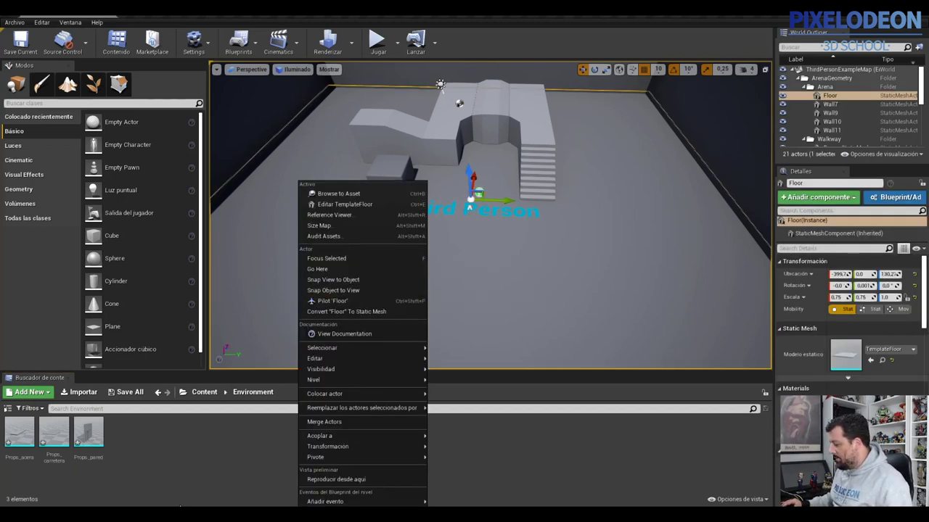
pyautogui.click(209, 439)
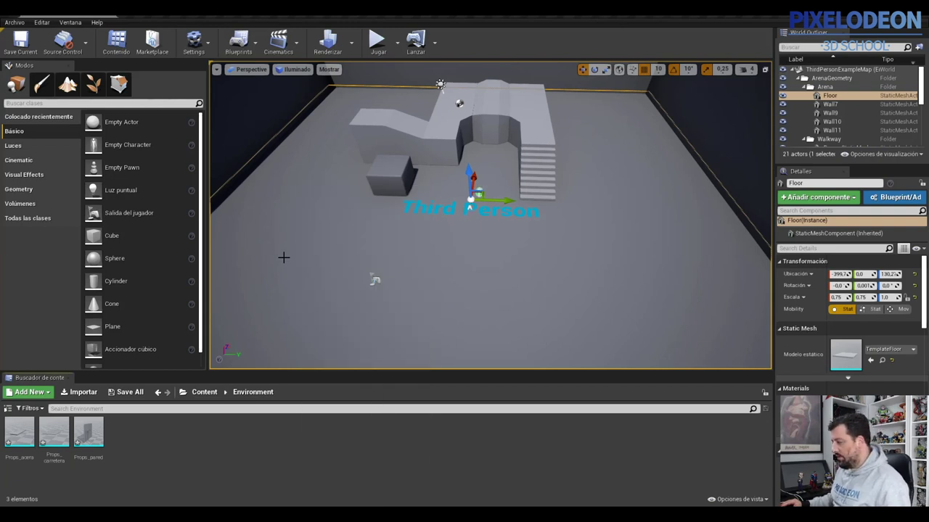
# Place the Props_carretera road on the floor in front of the Third Person text, at about X -860, Y 0, Z 130.
pyautogui.moveTo(376, 188); pyautogui.dragTo(388, 187)
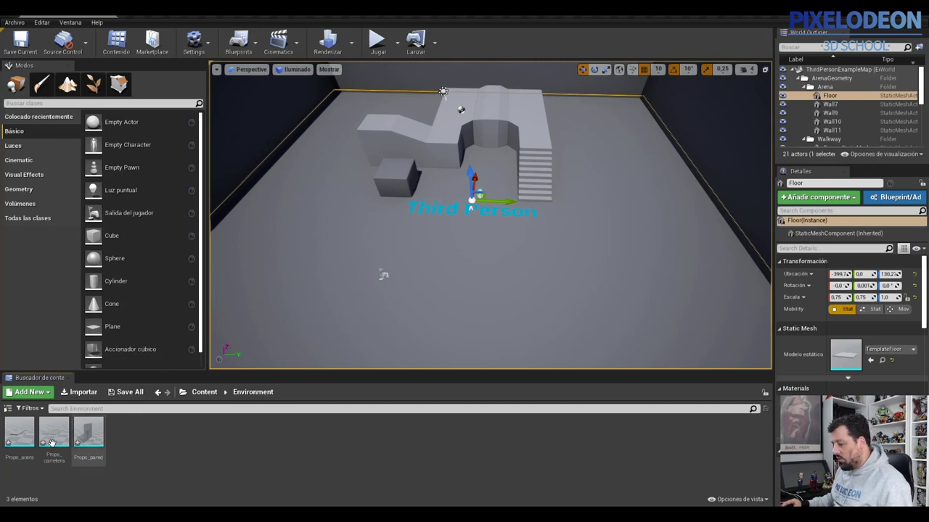
pyautogui.moveTo(44, 437)
pyautogui.moveTo(44, 438); pyautogui.dragTo(463, 267)
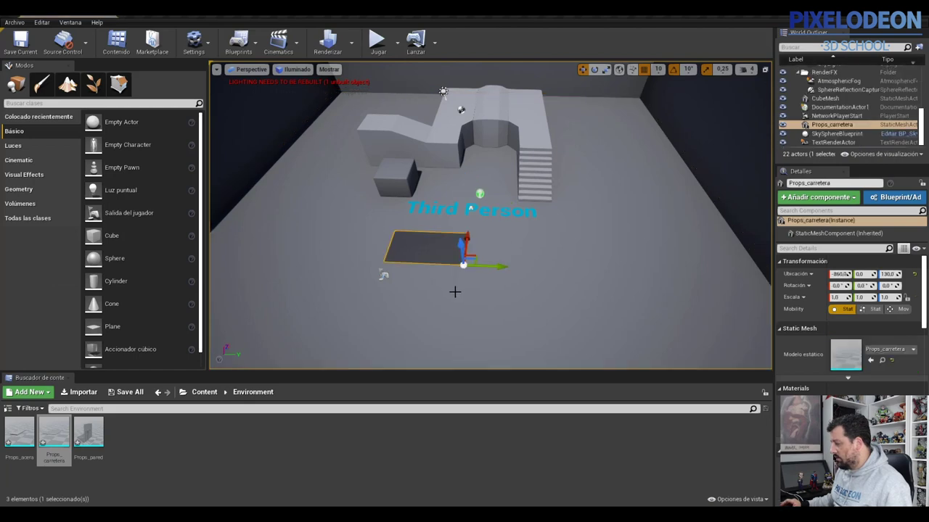
pyautogui.scroll(5, 443, 282)
pyautogui.scroll(-5, 406, 293)
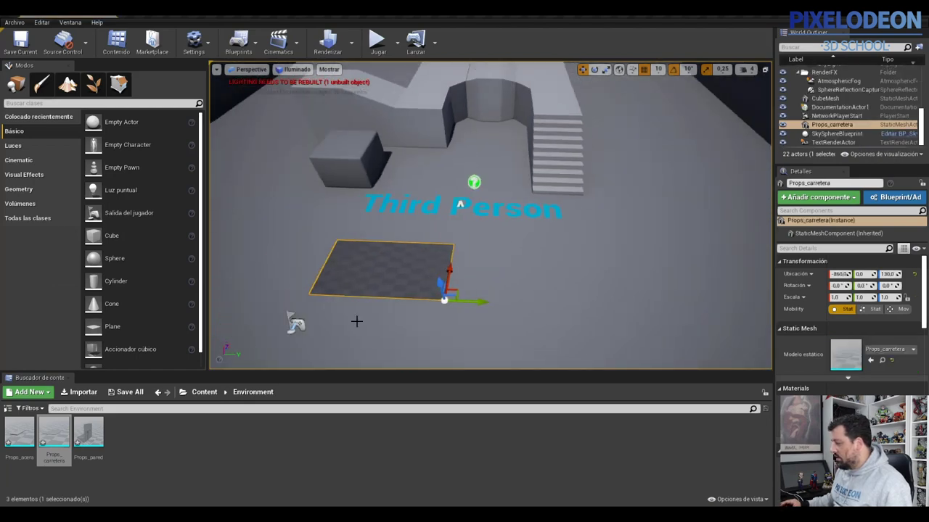
pyautogui.scroll(3, 389, 326)
pyautogui.scroll(-2, 356, 325)
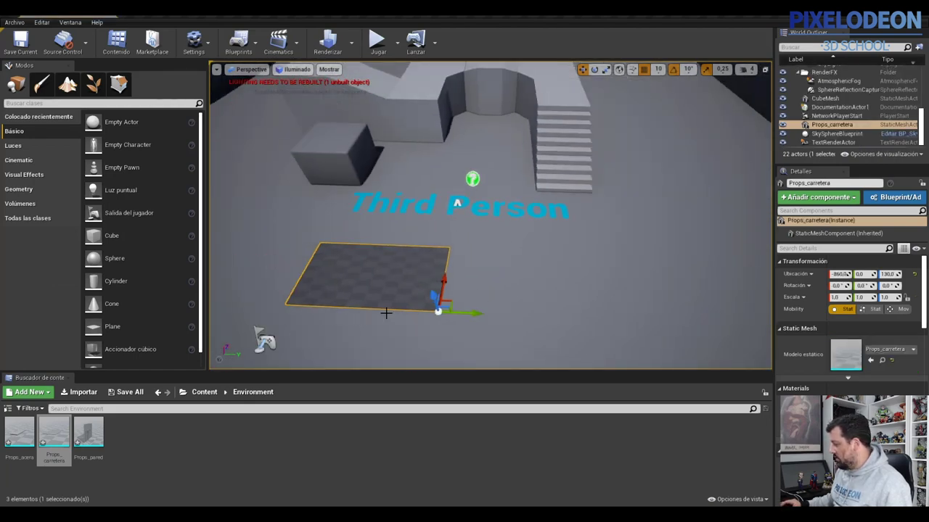
# Assign CubeMaterial to the Props_carretera road and raise it to Z 430.
pyautogui.click(825, 380)
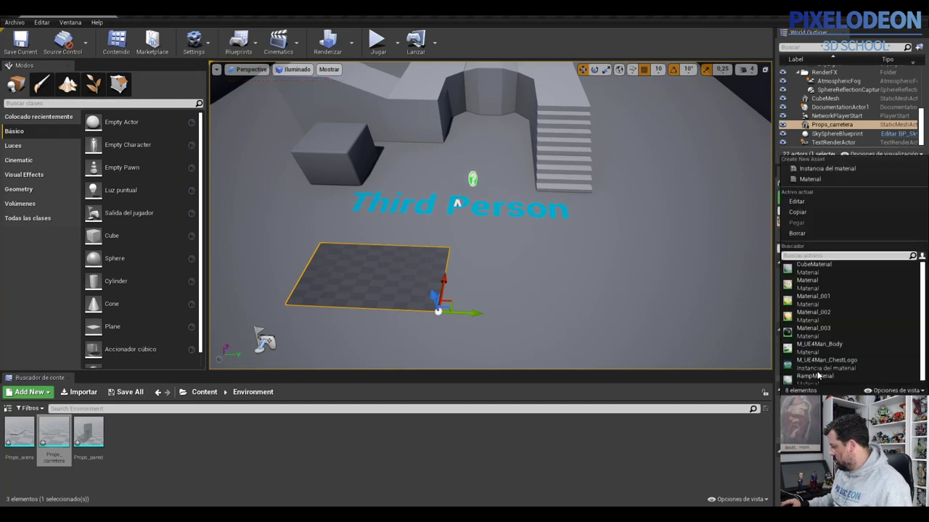
pyautogui.click(813, 267)
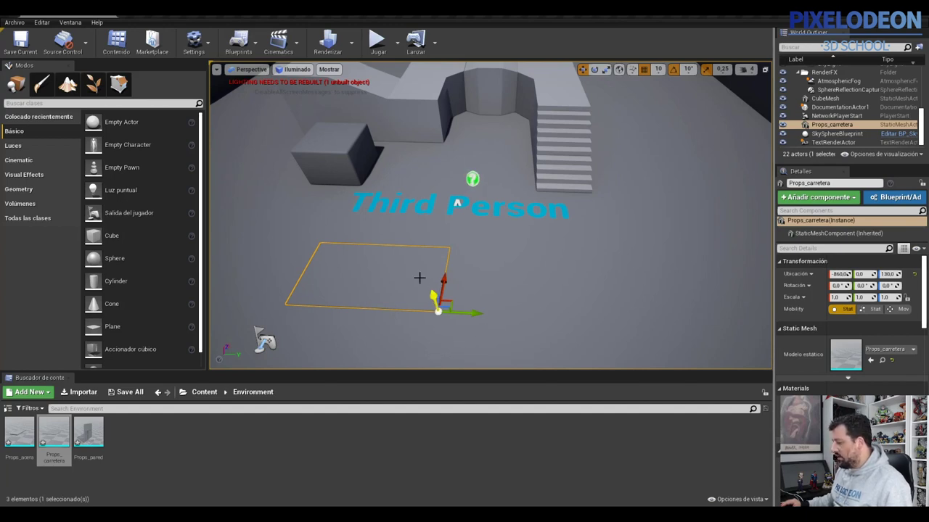
pyautogui.moveTo(432, 296); pyautogui.dragTo(431, 230)
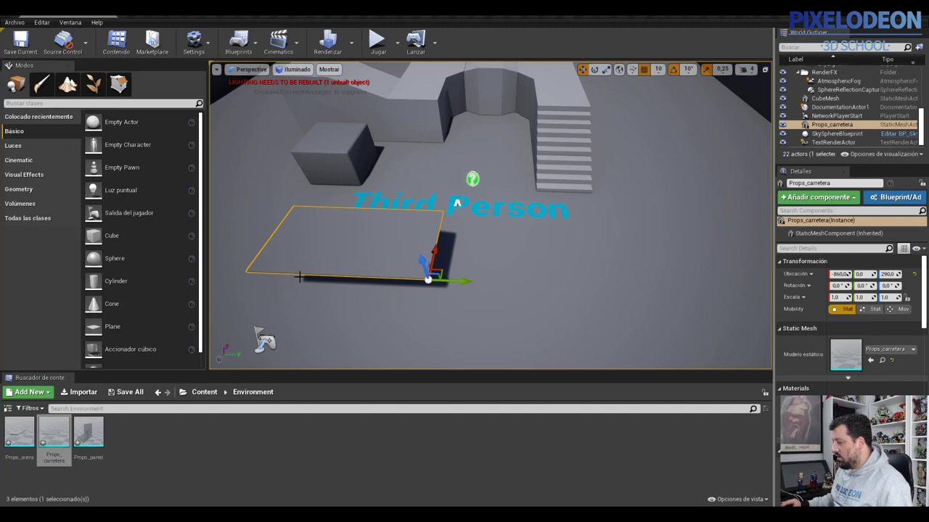
pyautogui.scroll(-2, 389, 274)
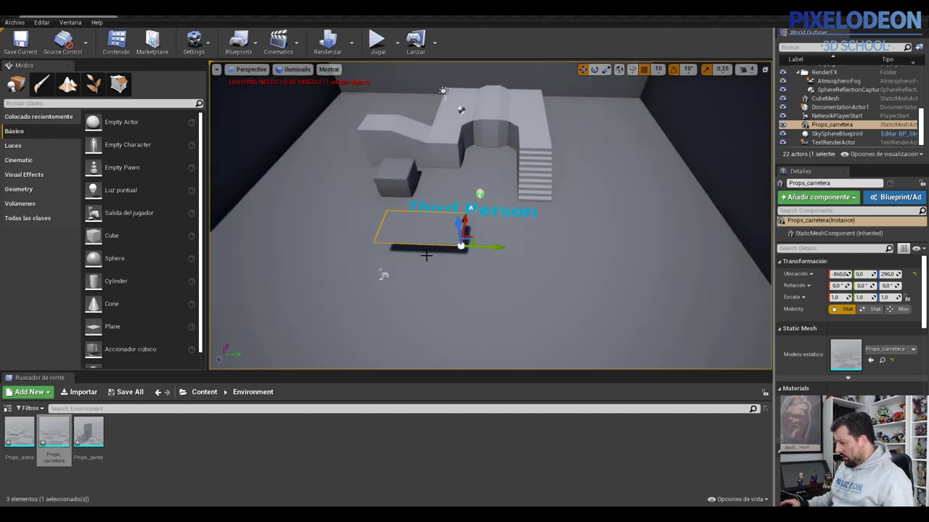
pyautogui.moveTo(463, 221); pyautogui.dragTo(458, 193)
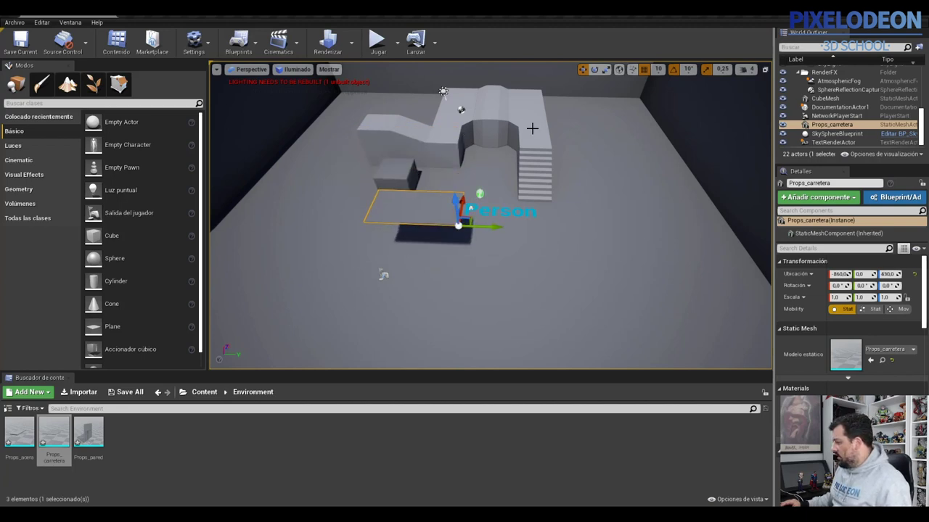
# Delete the template's walkway pieces, stairs, ramp and cube from the level, leaving only the floor and outer walls.
pyautogui.click(532, 129)
pyautogui.press('Delete')
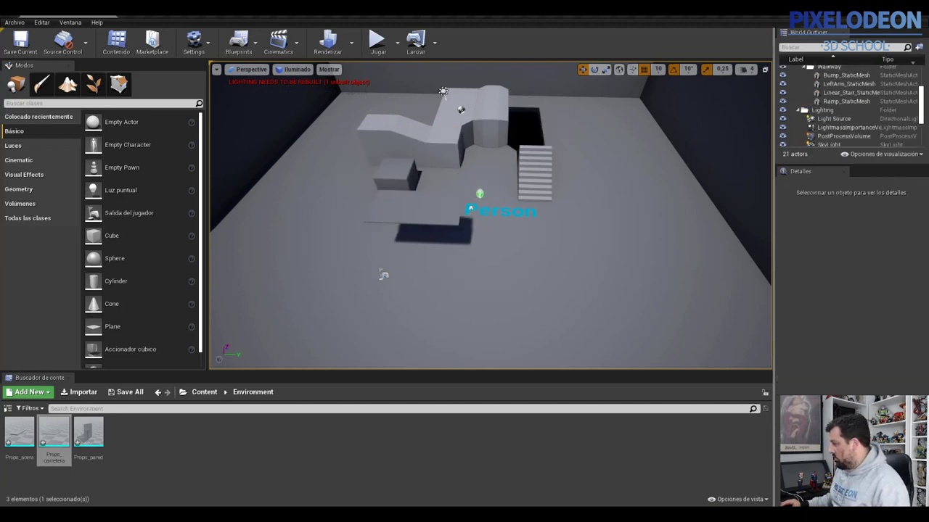
pyautogui.click(528, 150)
pyautogui.press('Delete')
pyautogui.click(501, 123)
pyautogui.press('Delete')
pyautogui.click(465, 134)
pyautogui.press('Delete')
pyautogui.click(413, 146)
pyautogui.press('Delete')
pyautogui.click(390, 167)
pyautogui.press('Delete')
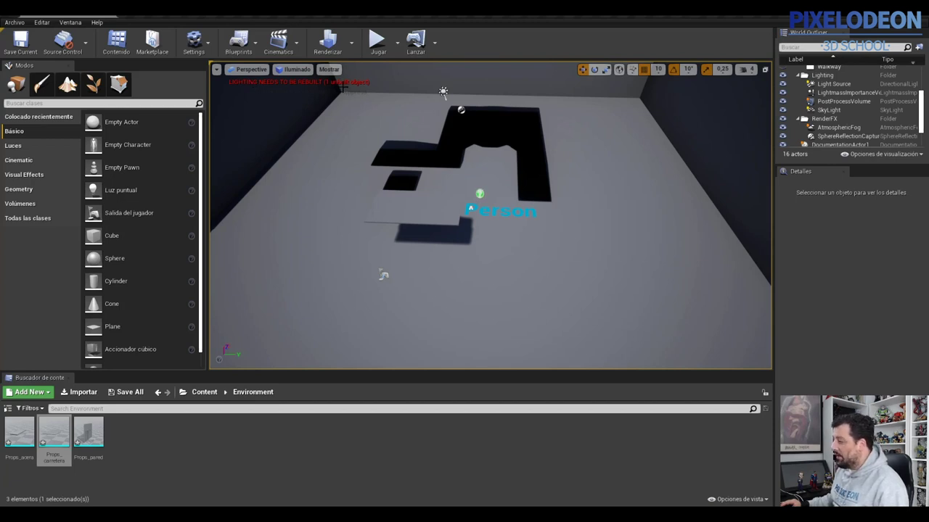
pyautogui.click(351, 43)
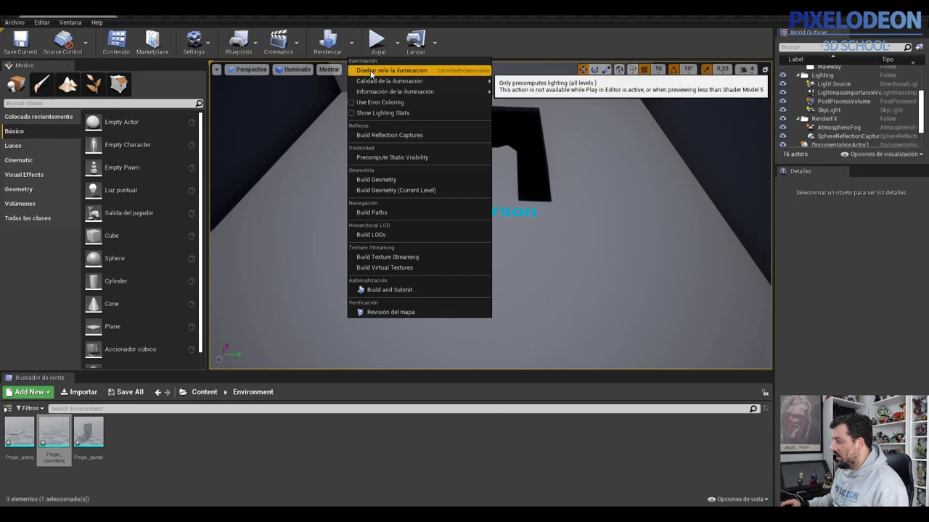
pyautogui.click(307, 171)
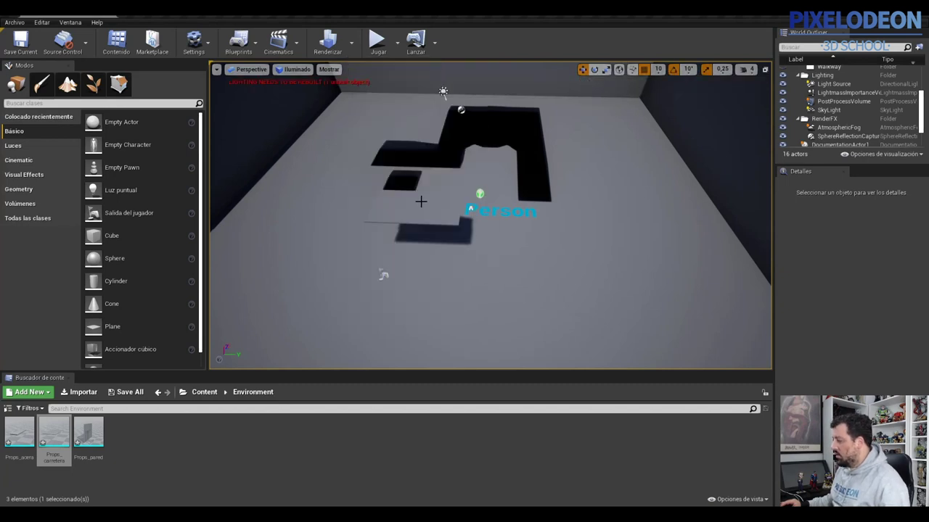
pyautogui.click(423, 214)
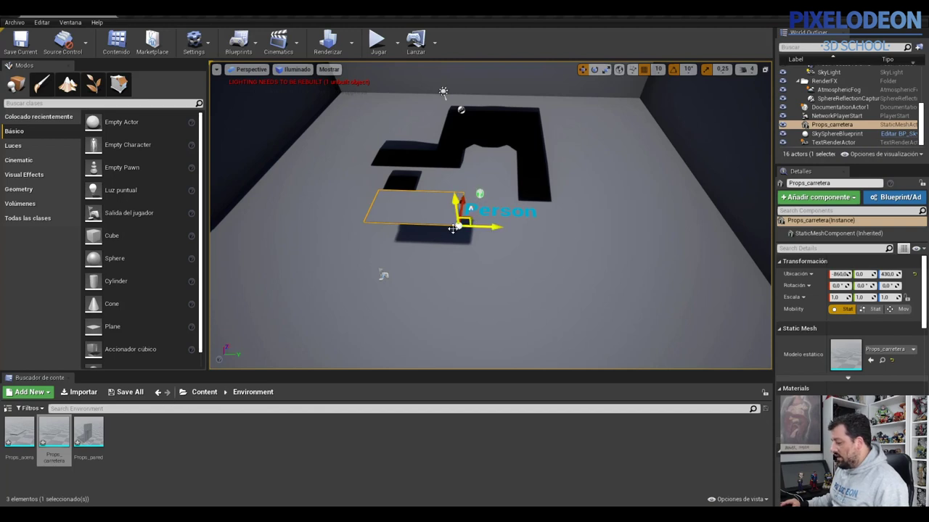
# Place the Props_acera sidewalk at about X -810, Y -10, Z 130 and the Props_pared wall at about X -930, Y -430, Z 130.
pyautogui.moveTo(17, 431)
pyautogui.moveTo(17, 431); pyautogui.dragTo(410, 270)
pyautogui.moveTo(97, 426); pyautogui.dragTo(332, 282)
pyautogui.scroll(2, 332, 281)
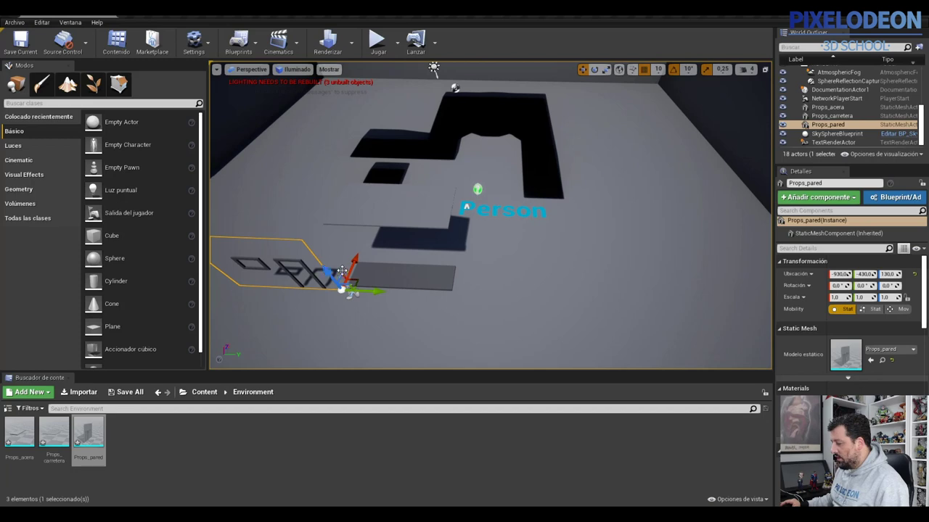
# Frame the Props_pared wall and examine it from the front and the back among the other placed modules.
pyautogui.press('f')
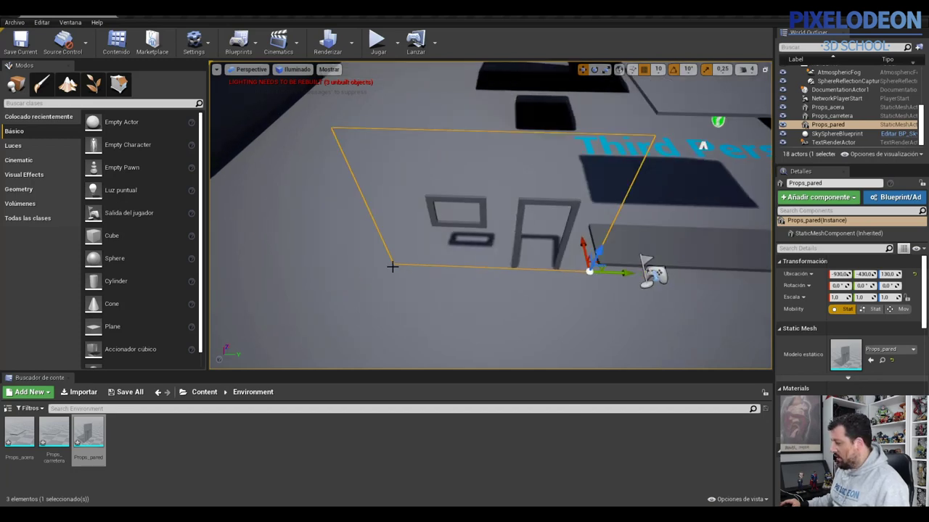
pyautogui.moveTo(392, 266); pyautogui.dragTo(436, 247, button='right')
pyautogui.scroll(-4, 541, 272)
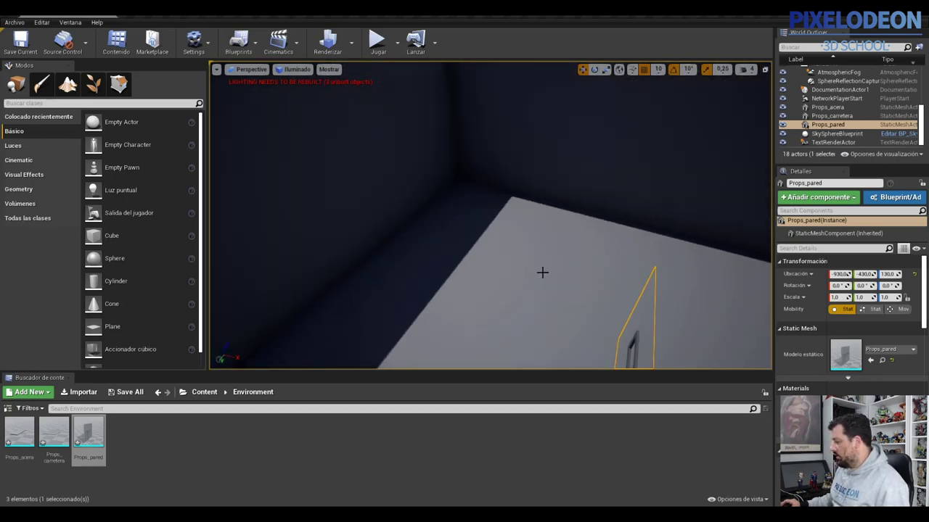
pyautogui.moveTo(663, 245); pyautogui.dragTo(314, 365, button='right')
pyautogui.scroll(2, 505, 234)
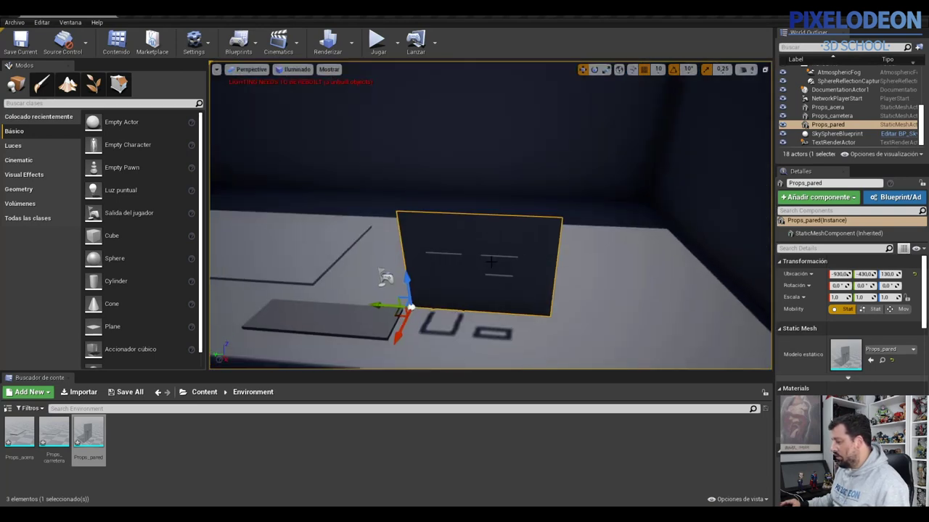
pyautogui.keyDown('alt'); pyautogui.moveTo(479, 270); pyautogui.dragTo(436, 208); pyautogui.keyUp('alt')
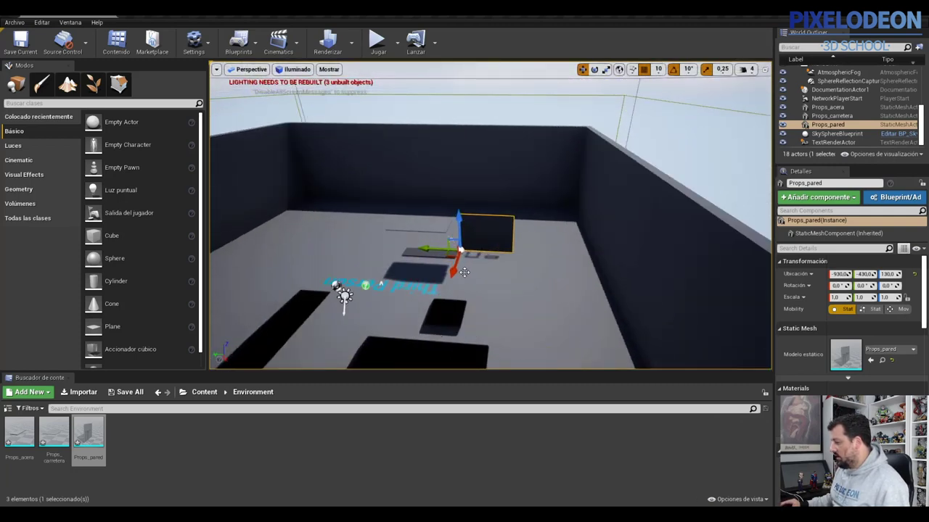
pyautogui.keyDown('alt'); pyautogui.moveTo(444, 264); pyautogui.dragTo(430, 258); pyautogui.keyUp('alt')
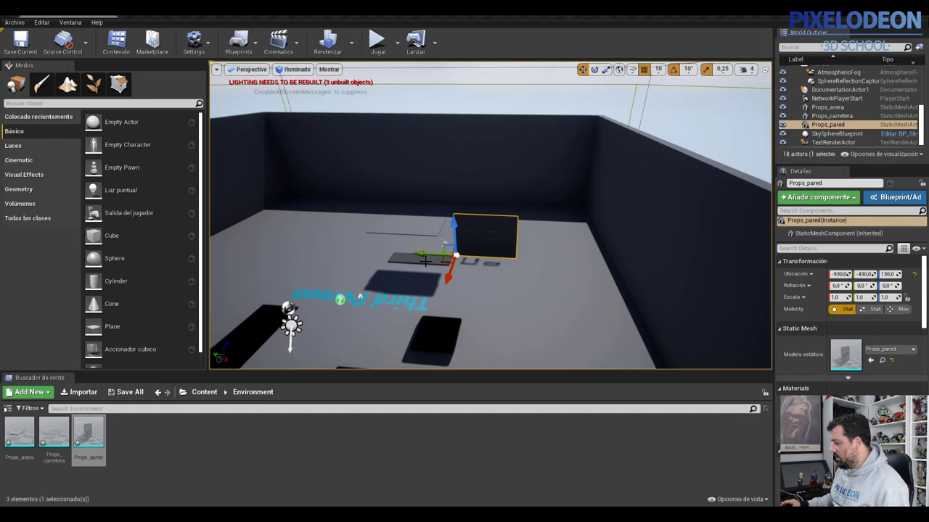
pyautogui.keyDown('alt'); pyautogui.moveTo(430, 263); pyautogui.dragTo(418, 341); pyautogui.keyUp('alt')
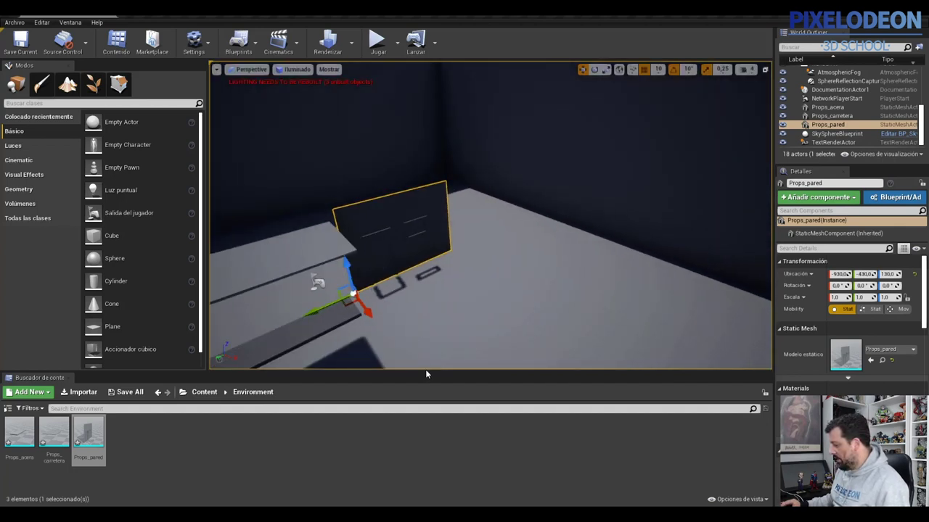
# Enlarge the viewport by shrinking the asset browser and placement areas, and try the rotate, move and scale gizmos on the wall.
pyautogui.moveTo(421, 372); pyautogui.dragTo(416, 407)
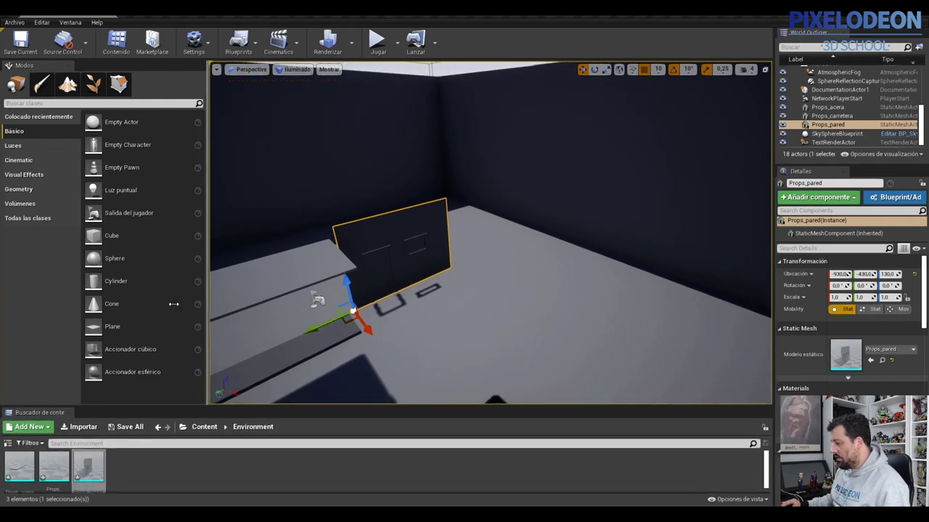
pyautogui.moveTo(209, 300); pyautogui.dragTo(145, 305)
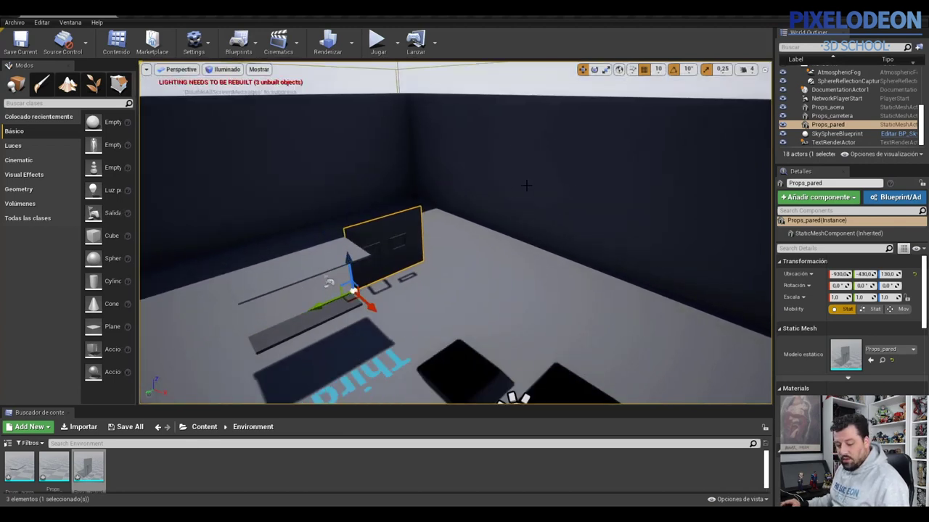
pyautogui.press('e')
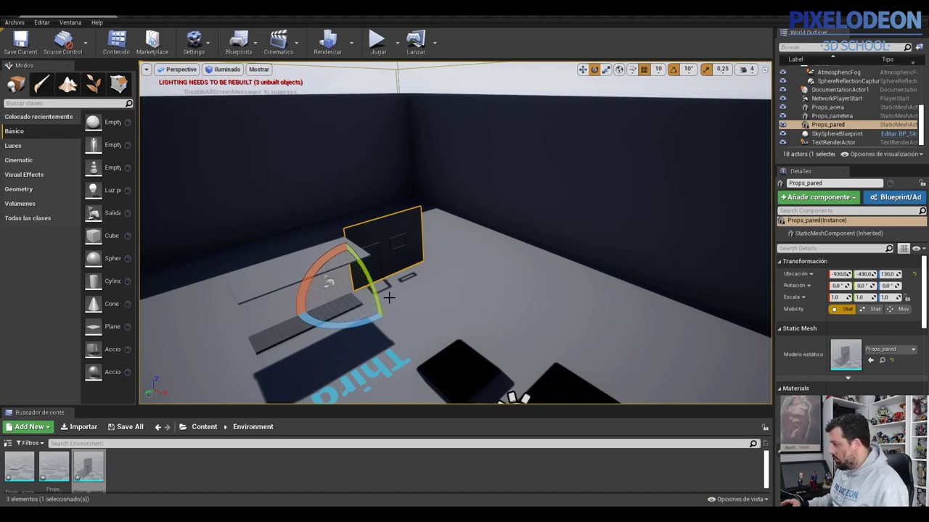
pyautogui.press('w')
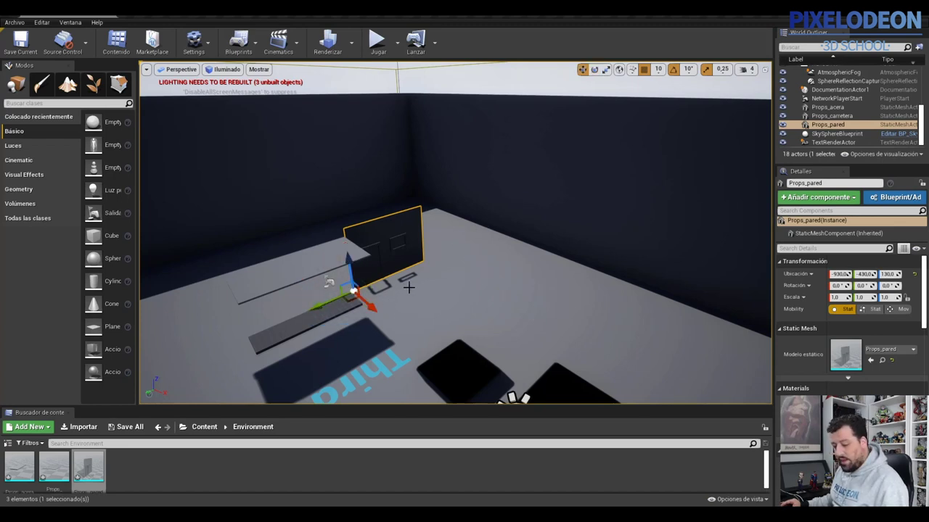
pyautogui.press('e')
pyautogui.press('w')
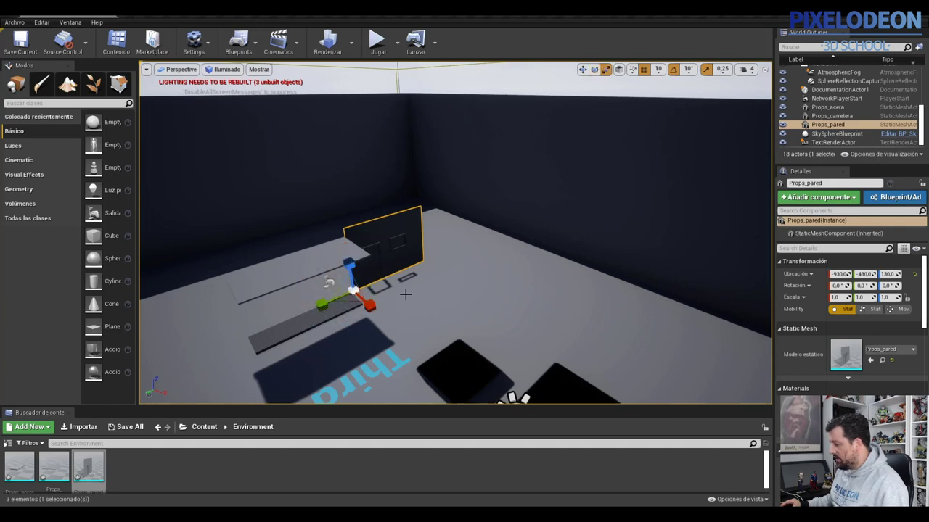
# Rotate the wall, the sidewalk and the road 90° each about the vertical axis.
pyautogui.press('e')
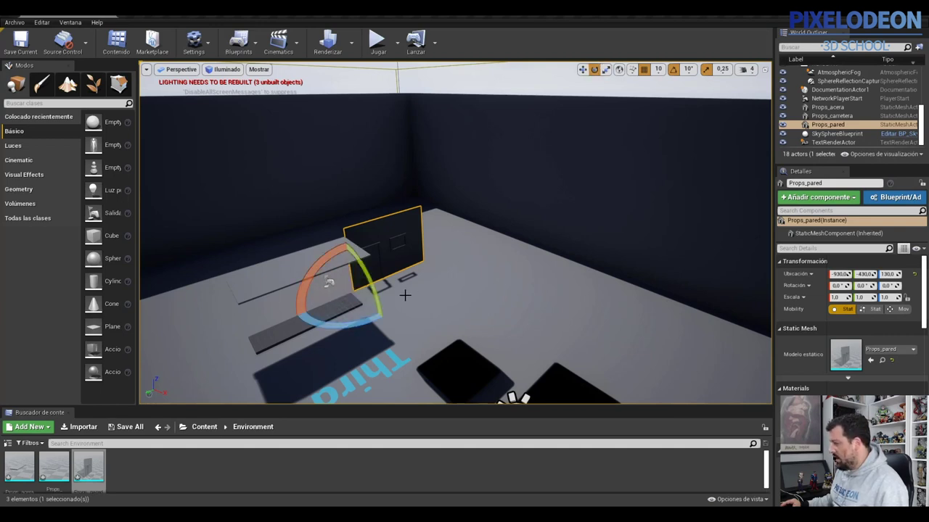
pyautogui.moveTo(367, 320)
pyautogui.mouseDown()
pyautogui.moveTo(355, 325)
pyautogui.moveTo(383, 318)
pyautogui.moveTo(383, 328)
pyautogui.mouseUp()
pyautogui.click(288, 327)
pyautogui.moveTo(258, 399)
pyautogui.mouseDown()
pyautogui.moveTo(273, 390)
pyautogui.moveTo(267, 395)
pyautogui.mouseUp()
pyautogui.click(299, 253)
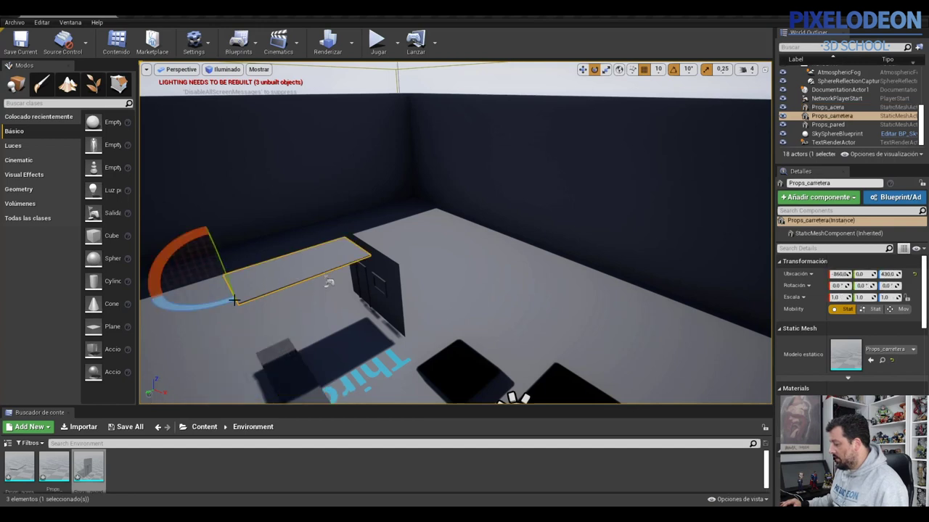
pyautogui.moveTo(219, 312); pyautogui.dragTo(305, 271)
pyautogui.moveTo(305, 271); pyautogui.dragTo(429, 248, button='right')
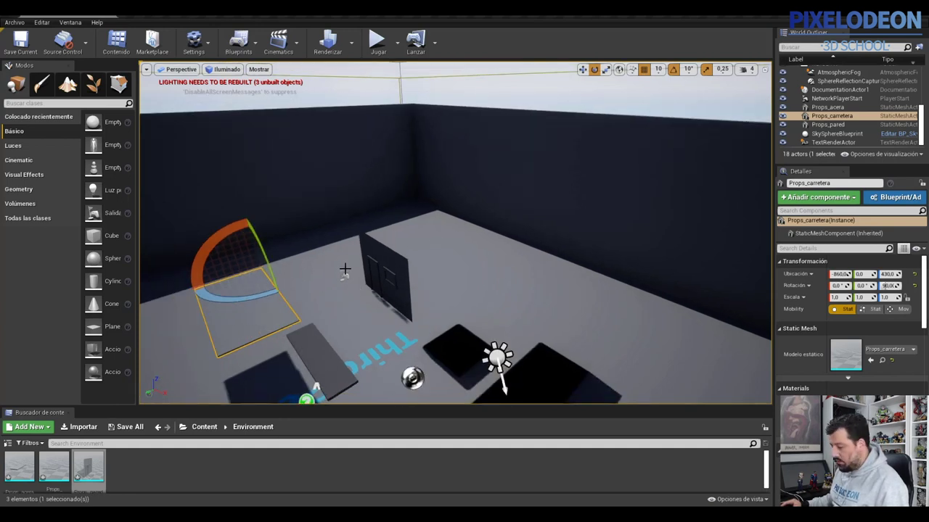
pyautogui.press('f')
pyautogui.scroll(-8, 401, 250)
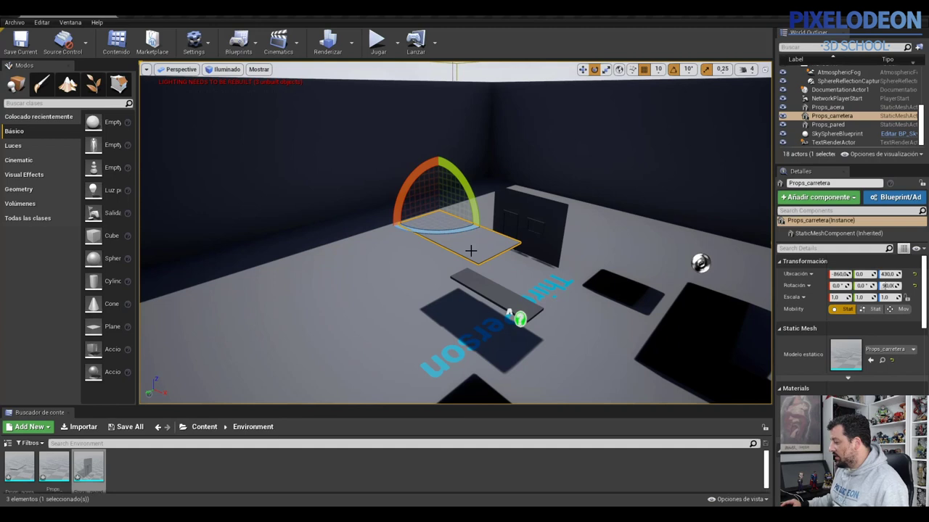
# Drop the raised Props_carretera road straight down onto the floor beside the sidewalk.
pyautogui.click(486, 285)
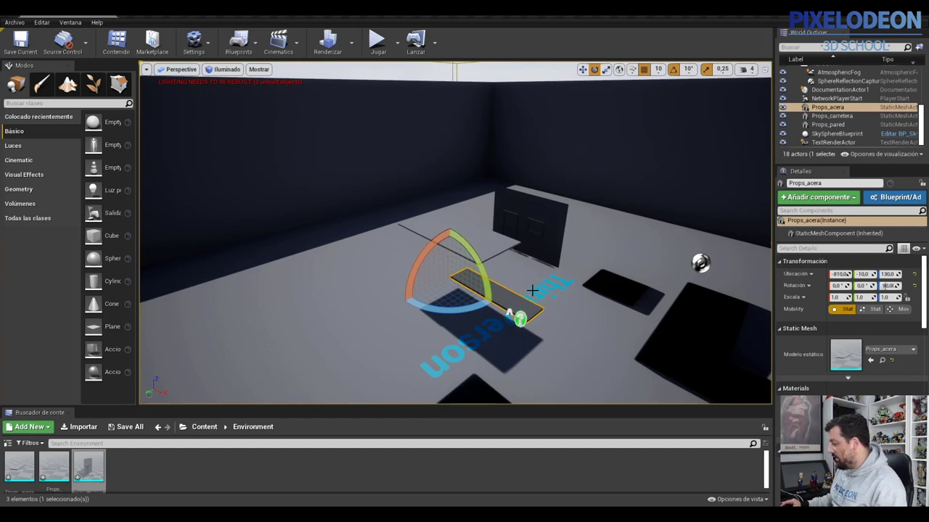
pyautogui.moveTo(508, 312); pyautogui.dragTo(375, 157, button='right')
pyautogui.click(403, 187)
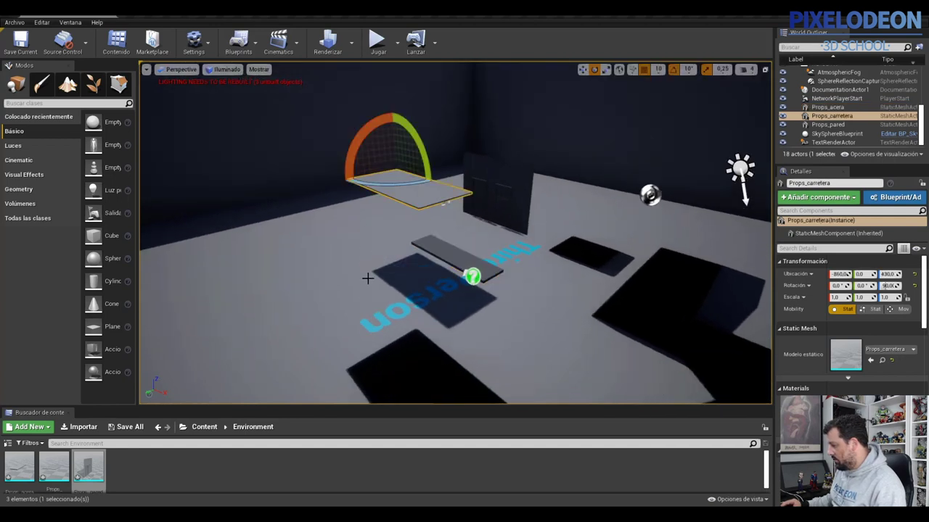
pyautogui.click(368, 297)
# Lift the Props_acera sidewalk with the move gizmo and bring it back down onto the floor.
pyautogui.click(450, 260)
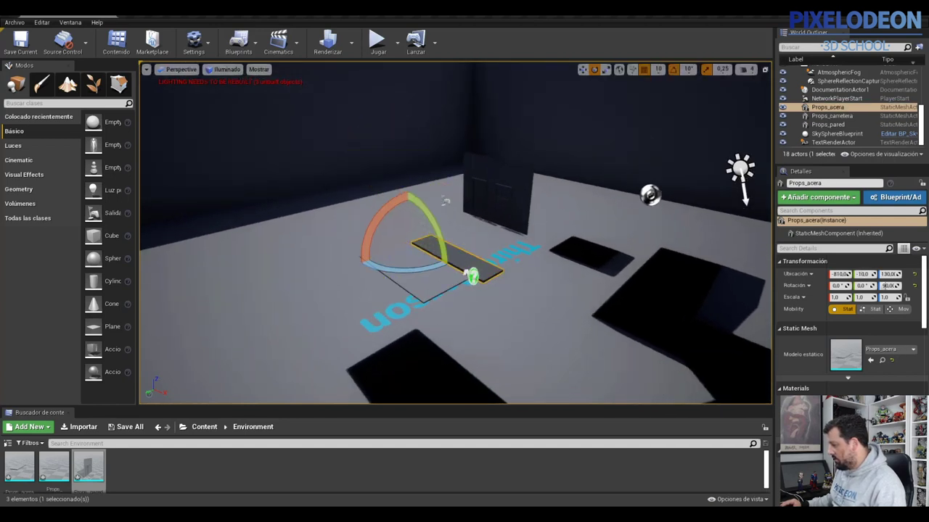
pyautogui.click(446, 201)
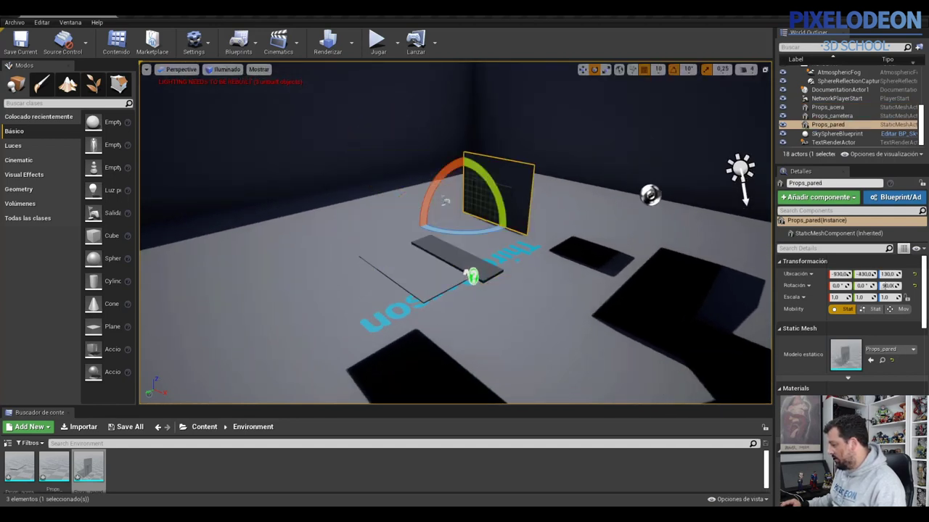
pyautogui.click(415, 258)
pyautogui.press('w')
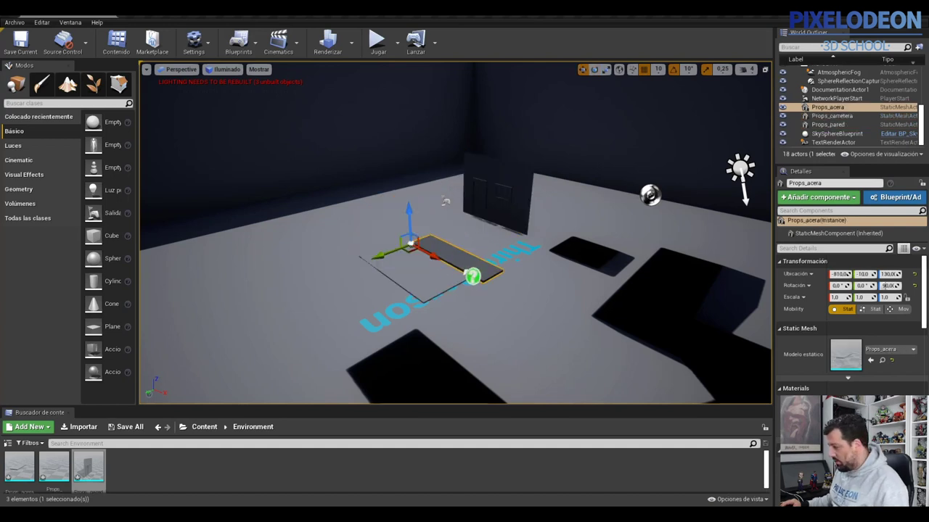
pyautogui.click(443, 201)
pyautogui.click(419, 249)
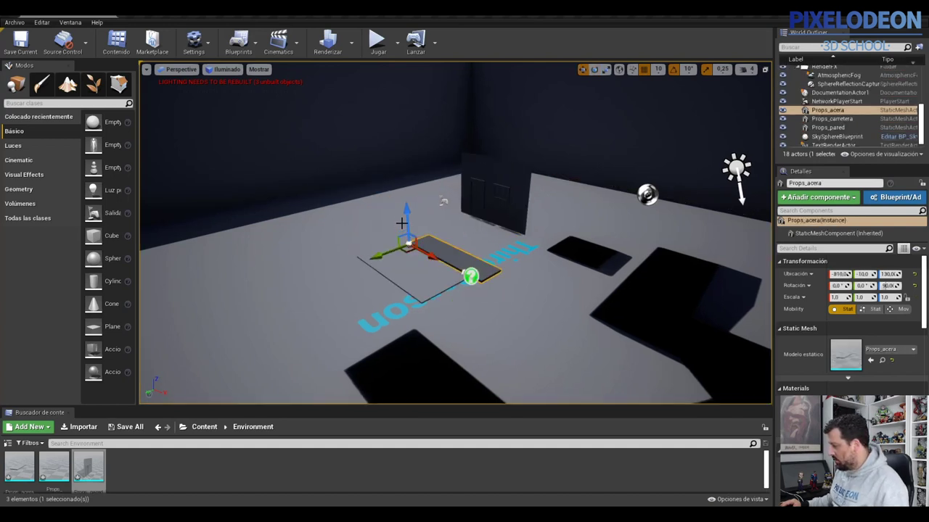
pyautogui.moveTo(408, 234); pyautogui.dragTo(405, 197)
pyautogui.hotkey('ctrl', 'z')
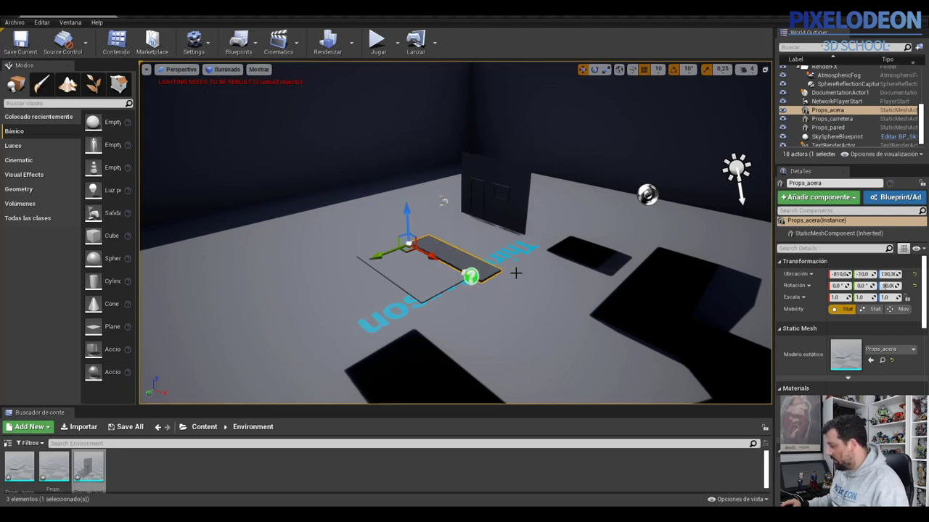
pyautogui.moveTo(435, 265); pyautogui.dragTo(473, 248)
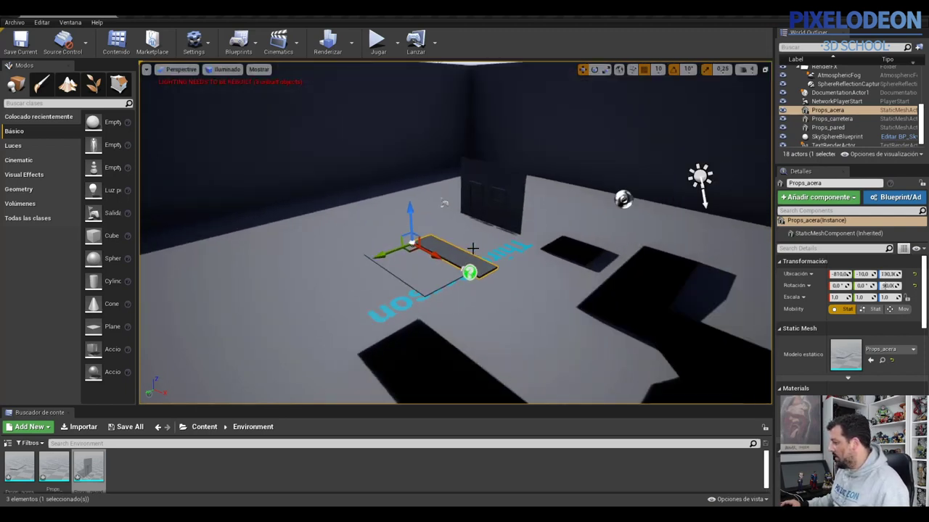
pyautogui.scroll(-3, 472, 248)
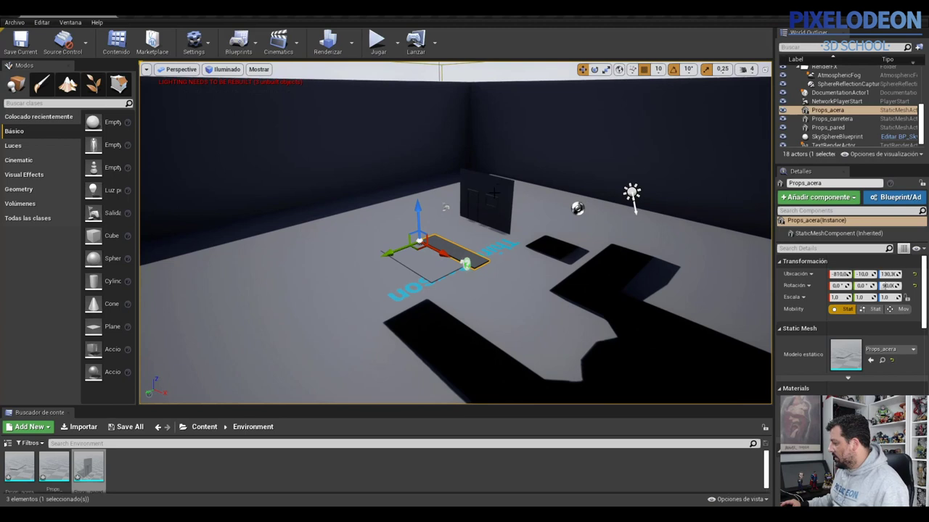
# Build the level's lighting and close the message log with the lighting results.
pyautogui.click(351, 43)
pyautogui.click(377, 71)
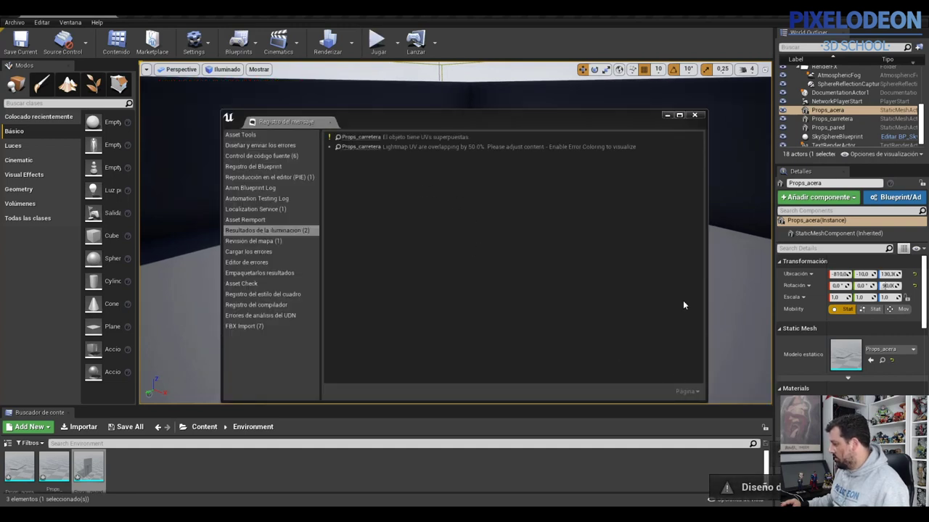
pyautogui.click(695, 115)
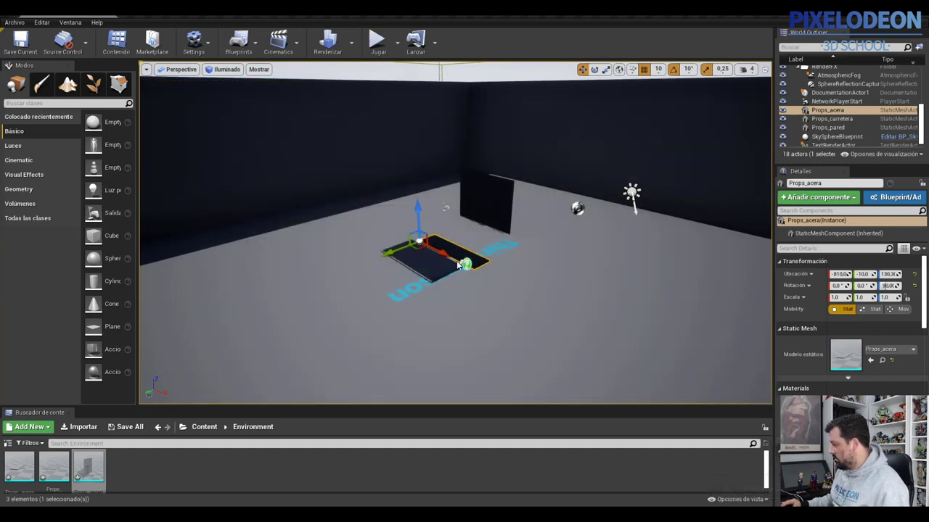
# Raise the road off the floor to a Z of about 210 and the sidewalk beside it to about 200.
pyautogui.press('Escape')
pyautogui.scroll(6, 371, 341)
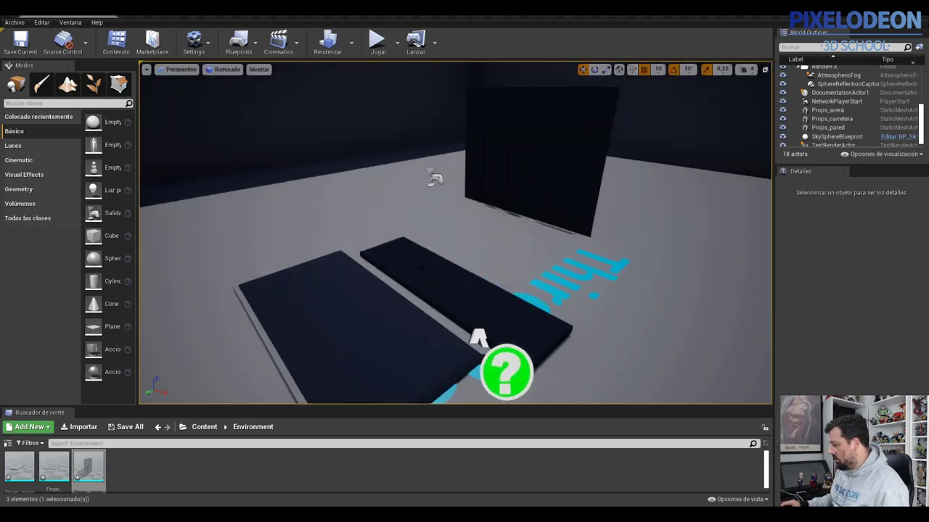
pyautogui.click(371, 341)
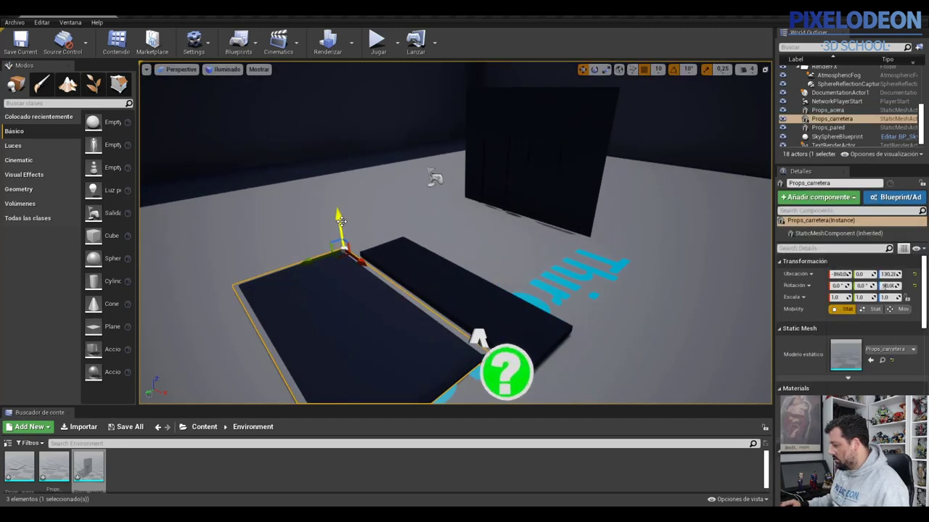
pyautogui.moveTo(341, 218)
pyautogui.mouseDown()
pyautogui.moveTo(349, 140)
pyautogui.moveTo(341, 218)
pyautogui.mouseUp()
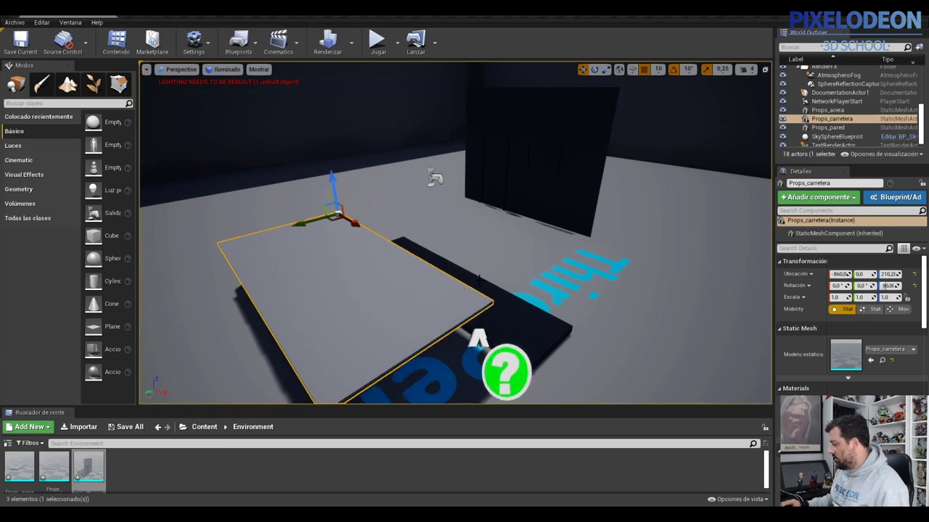
pyautogui.click(479, 283)
pyautogui.moveTo(352, 227); pyautogui.dragTo(352, 190)
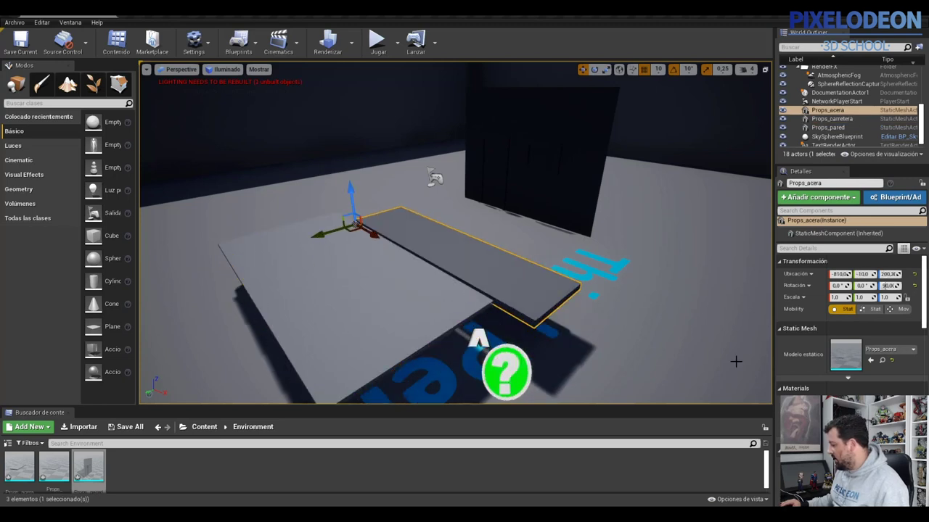
# Assign CubeMaterial to the sidewalk and to the wall.
pyautogui.click(870, 410)
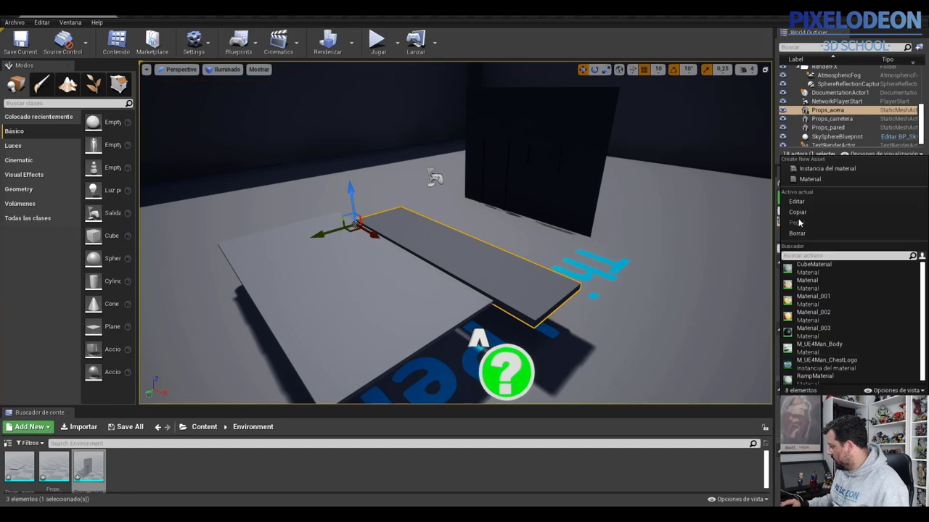
pyautogui.click(796, 272)
pyautogui.click(566, 181)
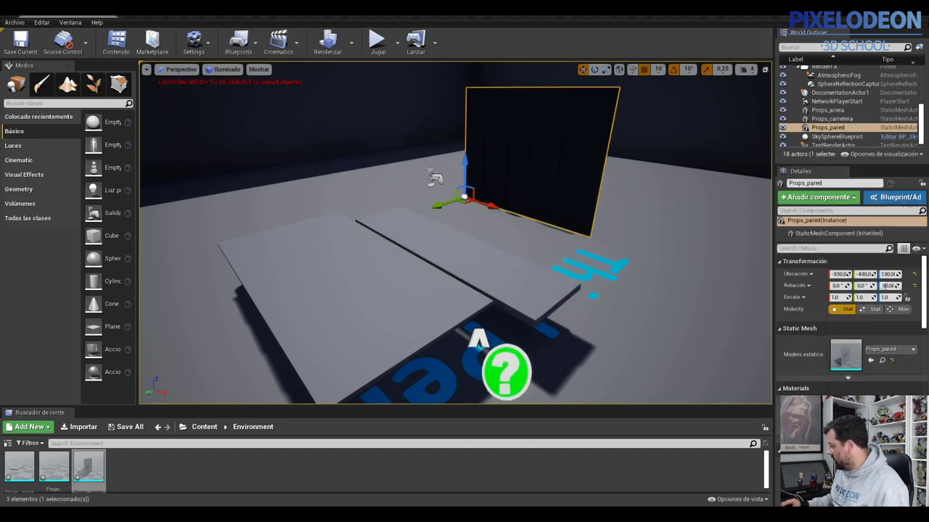
pyautogui.click(870, 406)
pyautogui.click(808, 281)
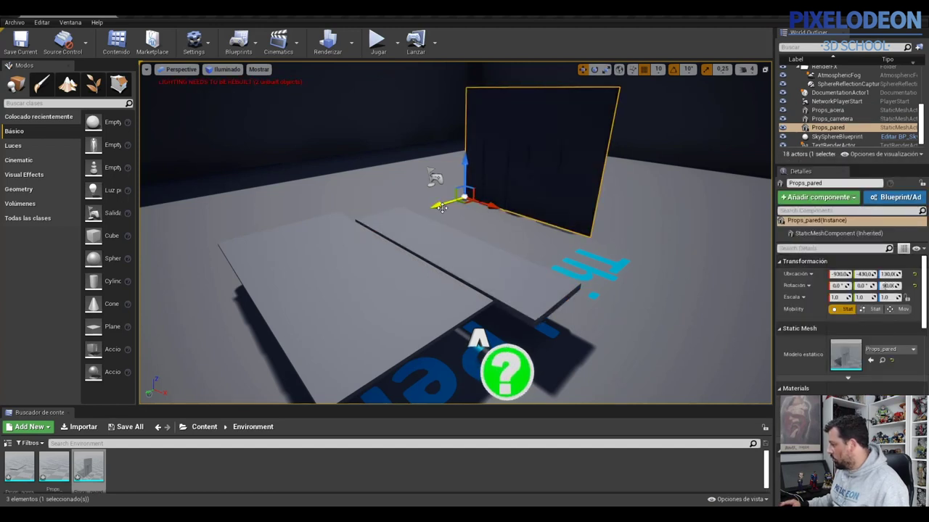
# Set the road and sidewalk floating at a Z of about 290 and raise the wall to a Z of 300.
pyautogui.scroll(2, 522, 203)
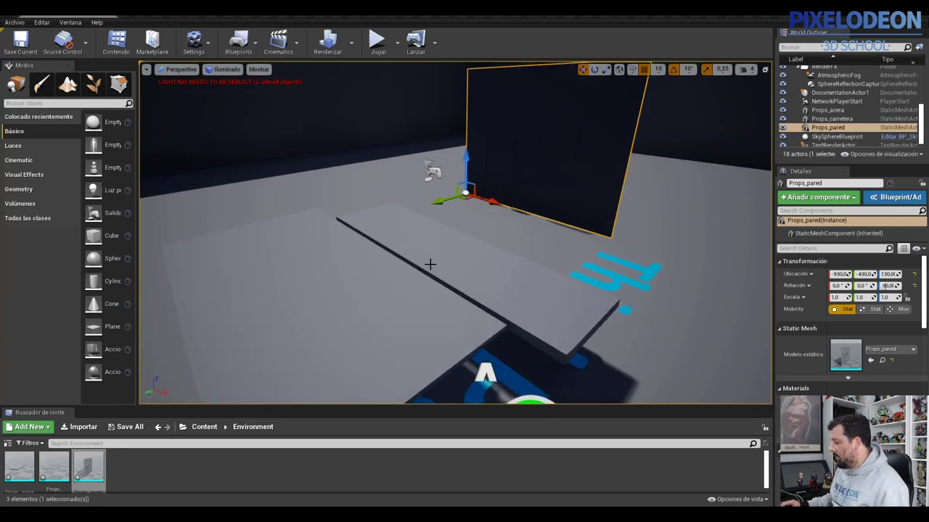
pyautogui.click(453, 257)
pyautogui.scroll(-2, 438, 250)
pyautogui.click(392, 273)
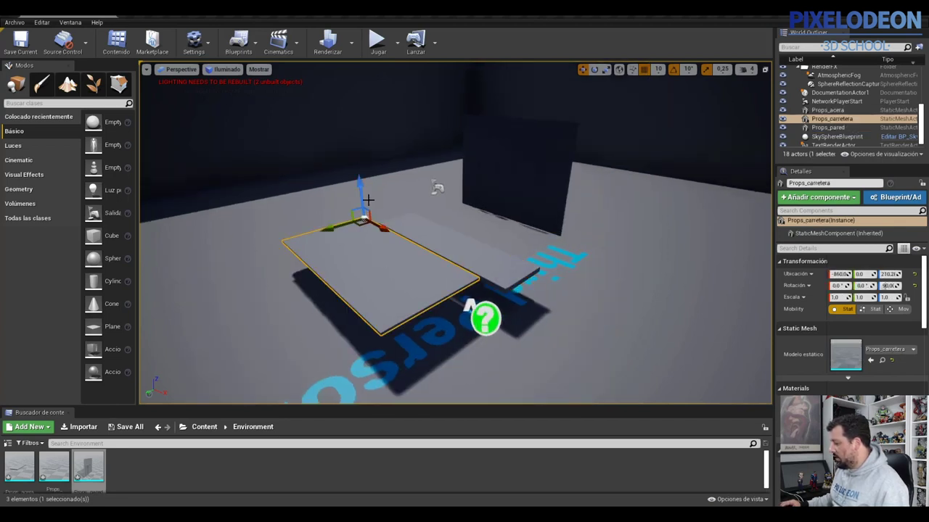
pyautogui.moveTo(363, 196); pyautogui.dragTo(361, 206)
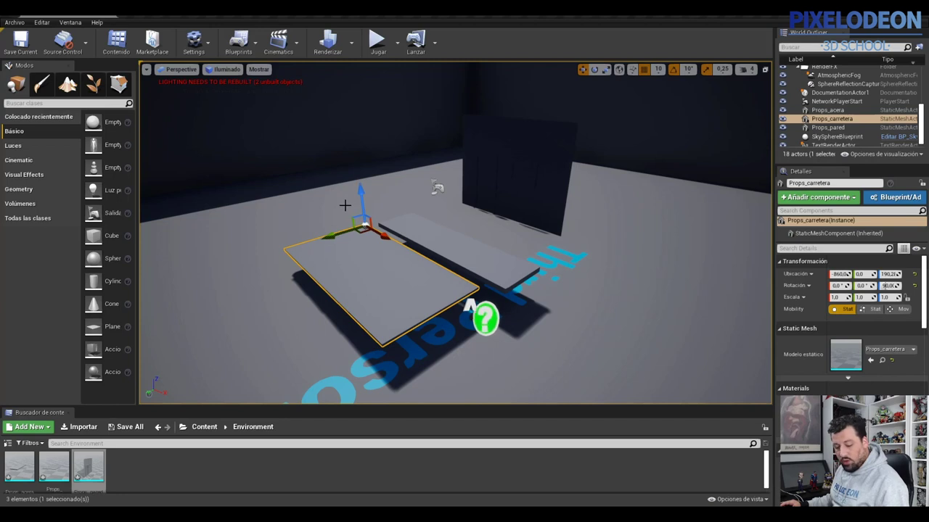
pyautogui.click(433, 235)
pyautogui.moveTo(374, 202); pyautogui.dragTo(372, 158)
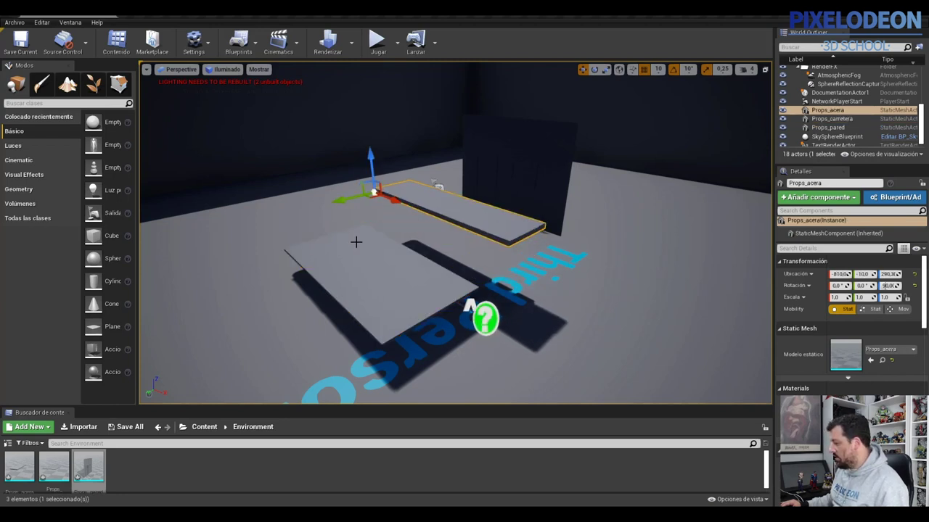
pyautogui.click(356, 241)
pyautogui.moveTo(356, 190); pyautogui.dragTo(355, 156)
pyautogui.click(473, 154)
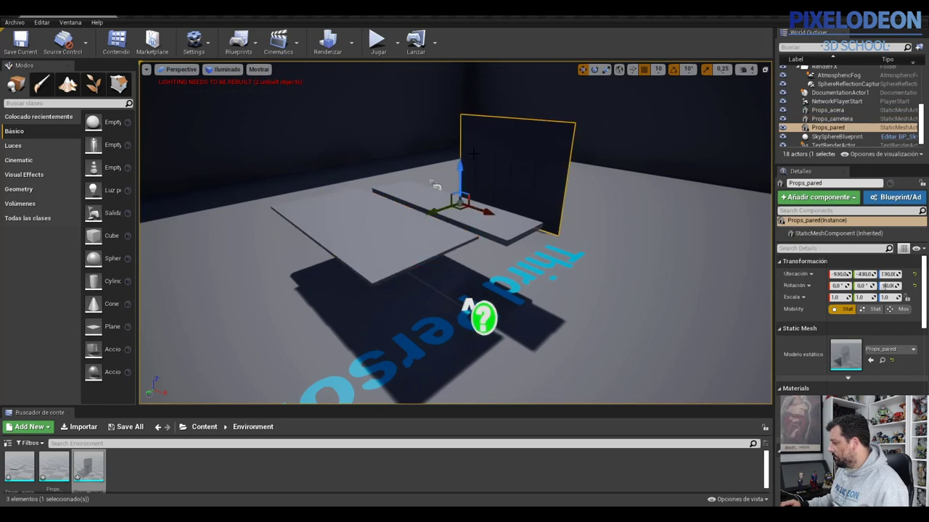
pyautogui.moveTo(459, 170); pyautogui.dragTo(459, 129)
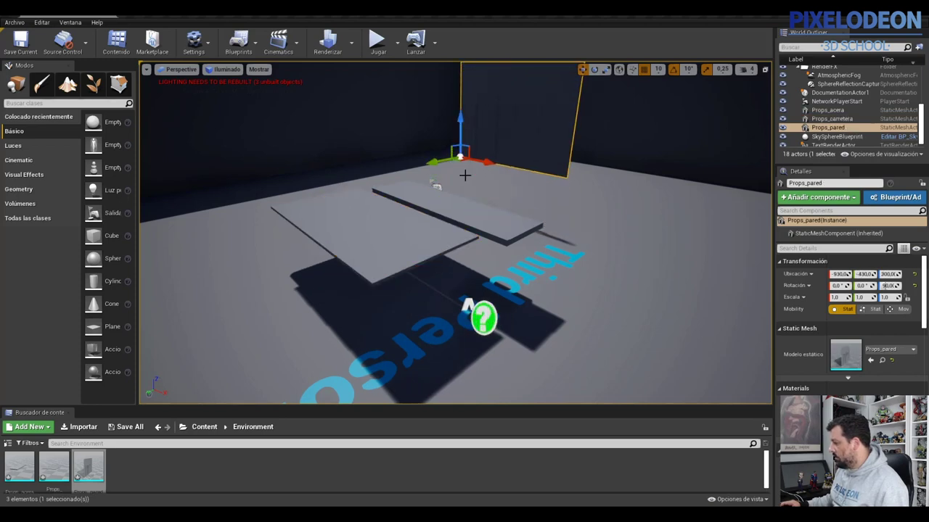
# Move the road horizontally to the area in front of the wall, and place the sidewalk along its wall-side edge at X -1150, Y -230.
pyautogui.press('f')
pyautogui.moveTo(418, 256); pyautogui.dragTo(422, 261)
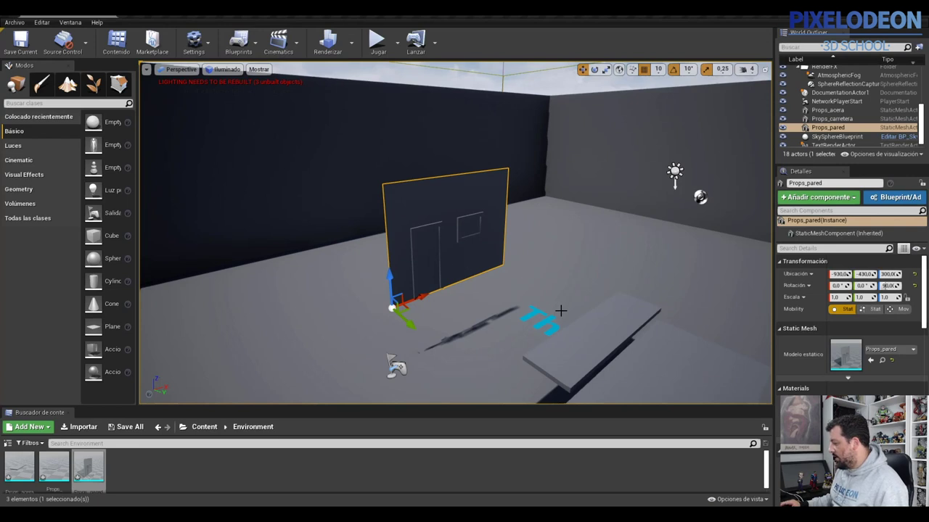
pyautogui.moveTo(561, 311); pyautogui.dragTo(510, 292)
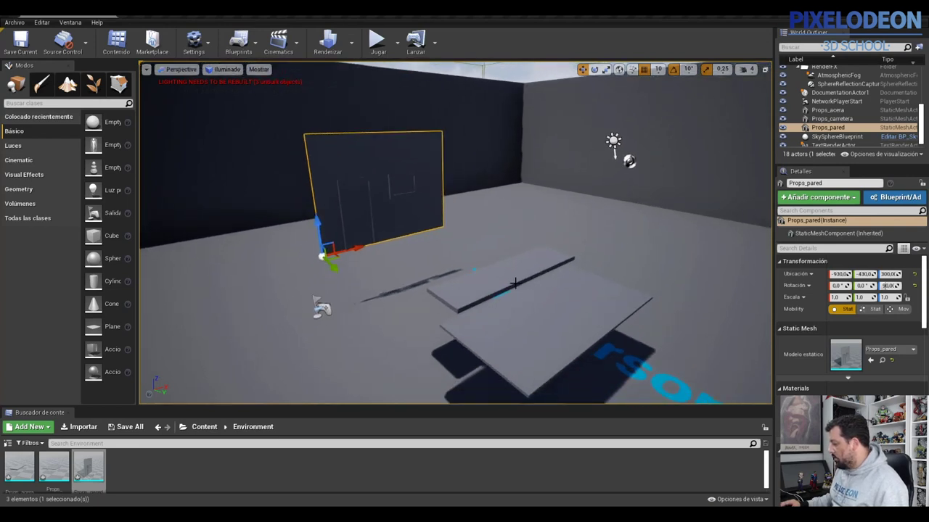
pyautogui.click(488, 292)
pyautogui.click(519, 322)
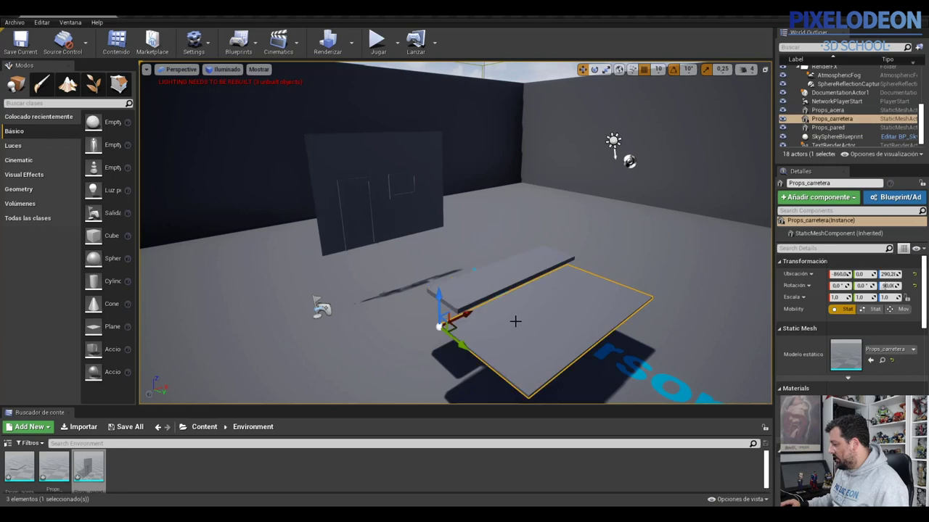
pyautogui.moveTo(452, 327); pyautogui.dragTo(234, 331)
pyautogui.click(464, 276)
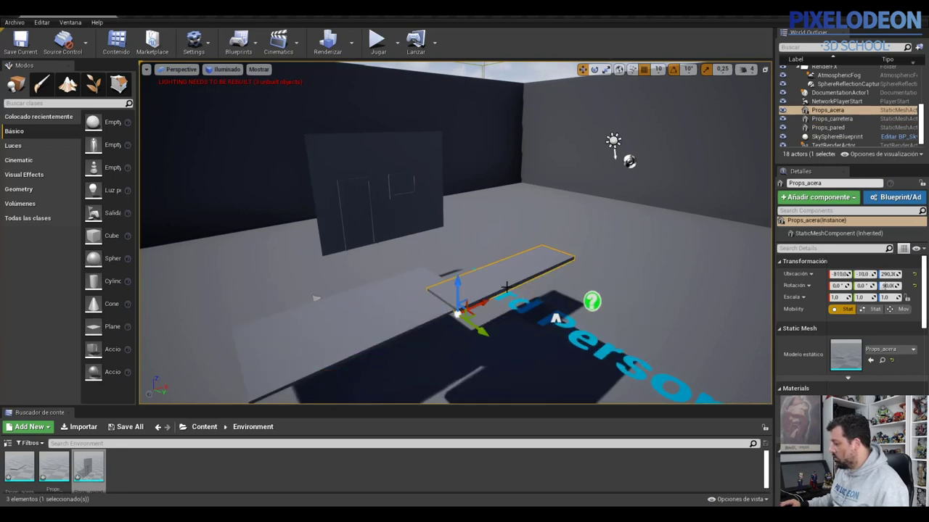
pyautogui.moveTo(470, 321); pyautogui.dragTo(232, 328)
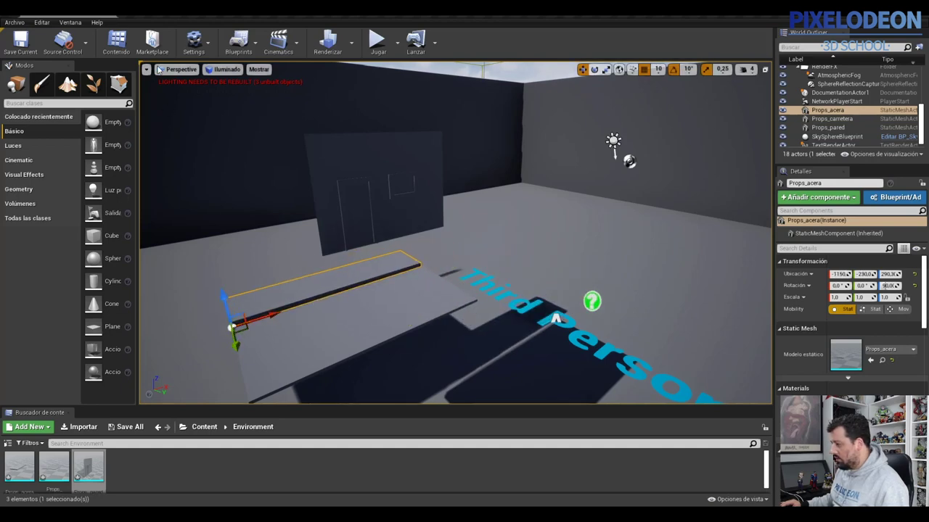
# In the Top view, shift the sidewalk to Y -220 so its edge meets the road's edge.
pyautogui.click(181, 69)
pyautogui.click(174, 105)
pyautogui.scroll(8, 459, 258)
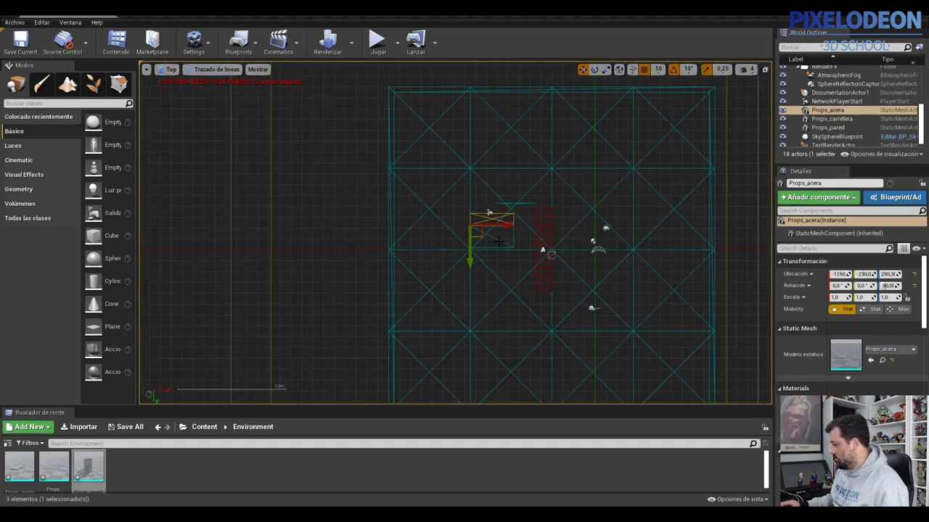
pyautogui.scroll(3, 371, 183)
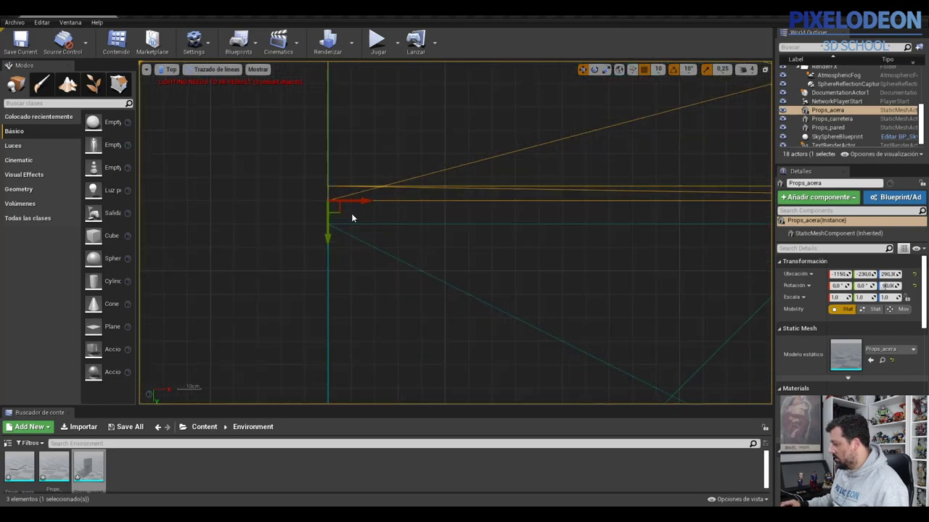
pyautogui.scroll(2, 341, 236)
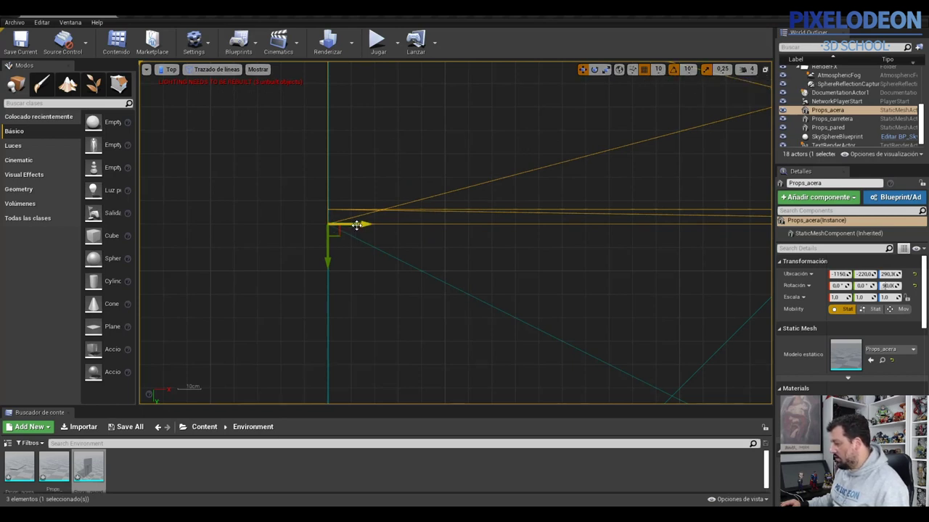
pyautogui.click(458, 171)
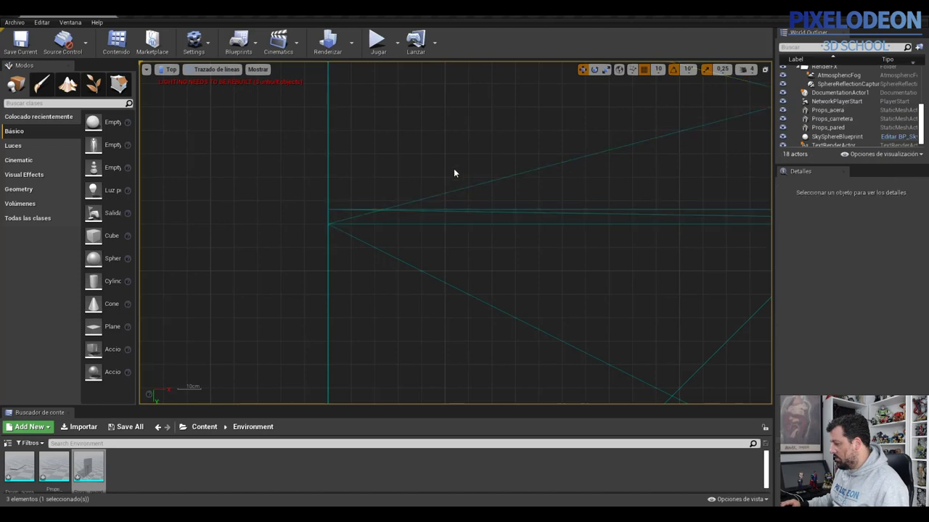
pyautogui.click(328, 212)
pyautogui.scroll(-4, 342, 231)
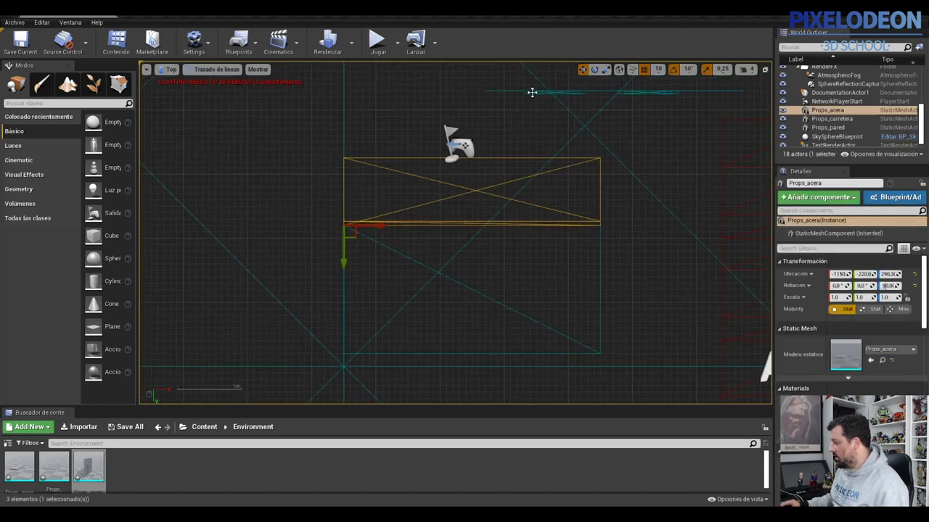
# Move the wall to the sidewalk's back corner at X -1150, Y -330.
pyautogui.click(532, 92)
pyautogui.moveTo(502, 102); pyautogui.dragTo(340, 160)
pyautogui.scroll(4, 339, 158)
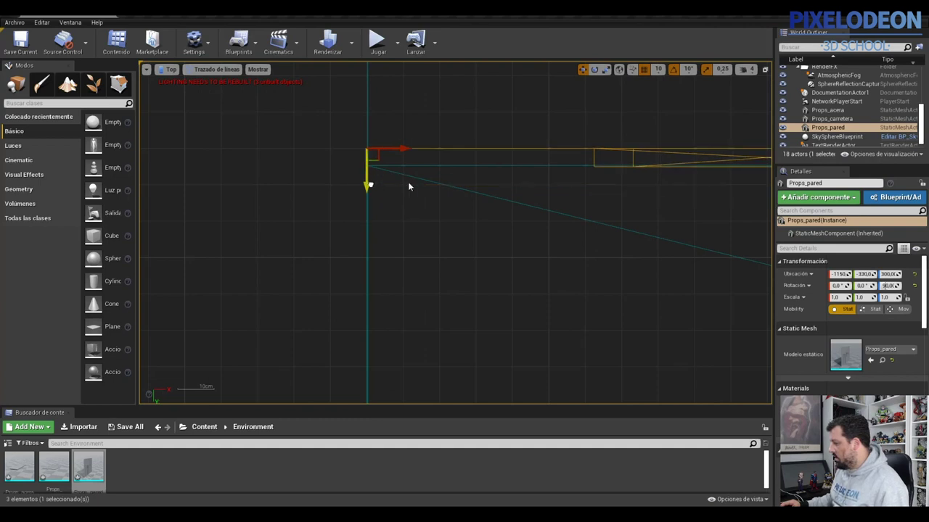
# Using a position snap of 5, shift the wall to Y -325 against the sidewalk's back edge, and restore the snap to 10.
pyautogui.click(657, 70)
pyautogui.click(661, 101)
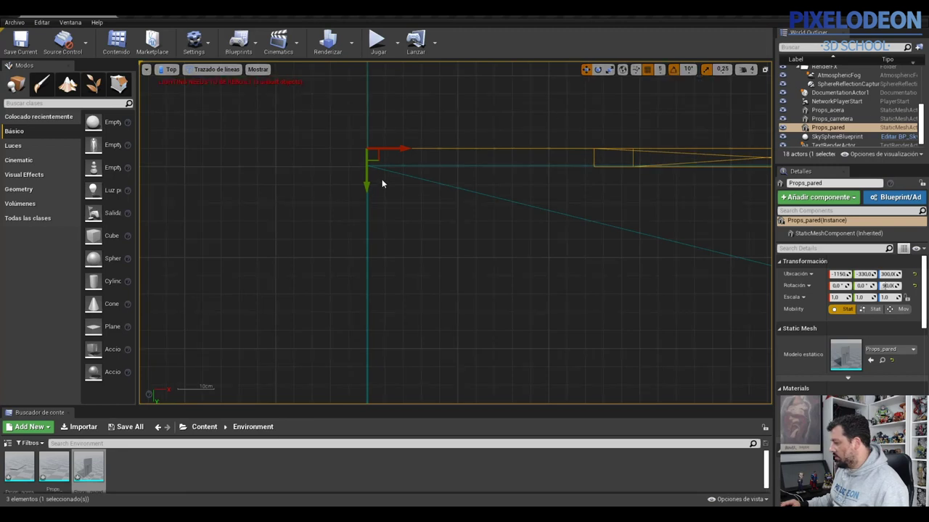
pyautogui.moveTo(366, 187); pyautogui.dragTo(362, 202)
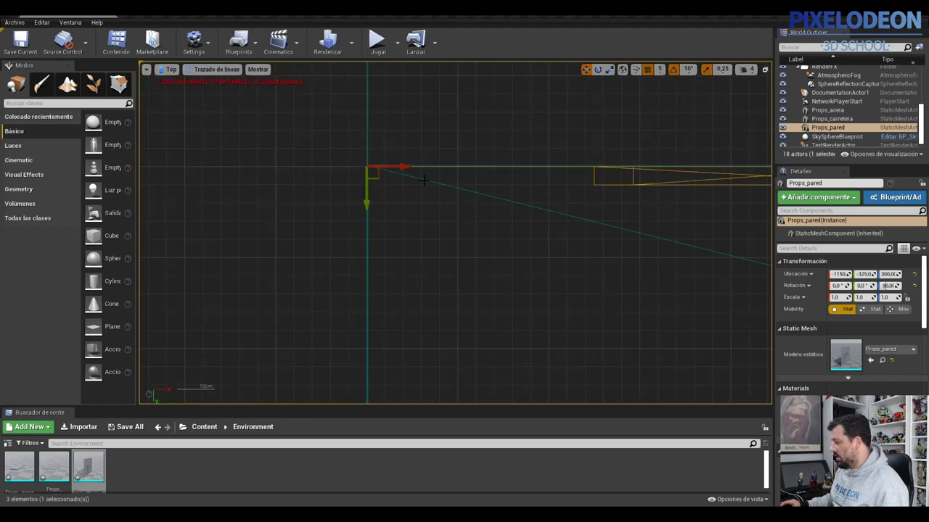
pyautogui.click(659, 70)
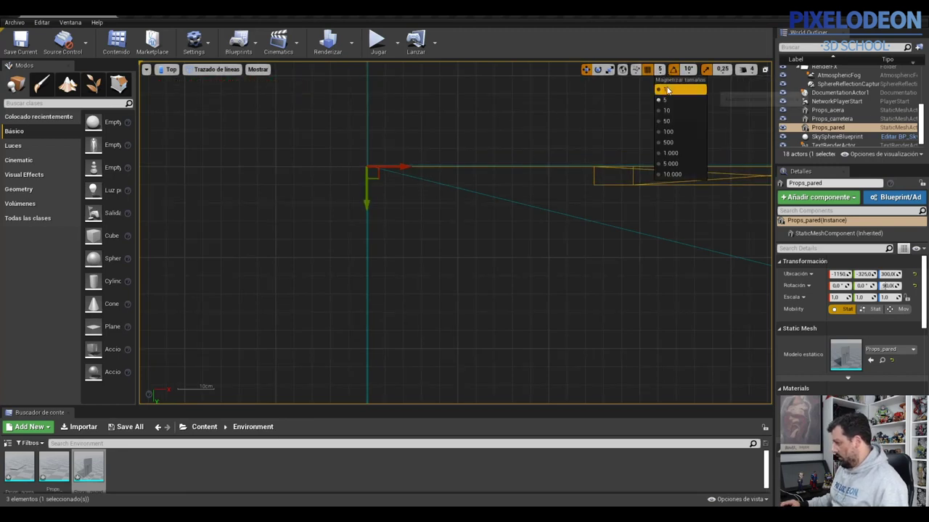
pyautogui.click(658, 111)
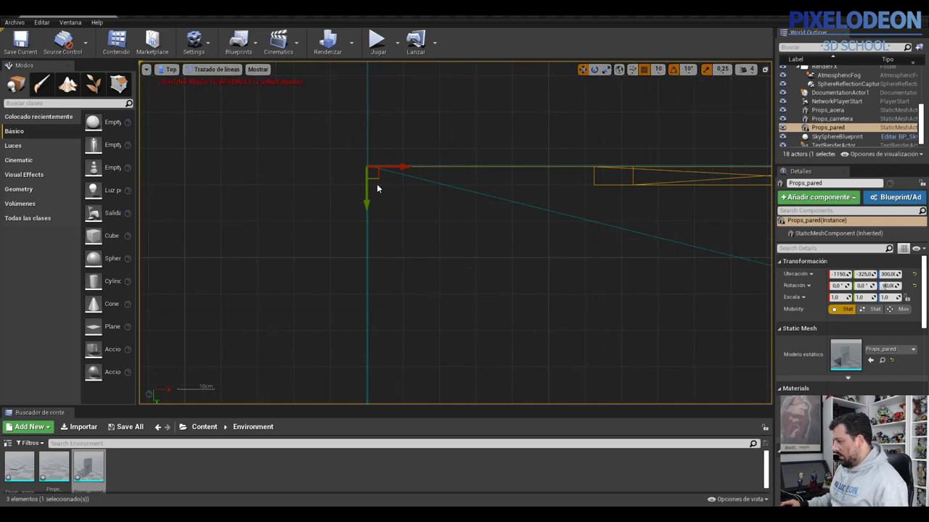
# Back in the Perspective view, duplicate the wall, sidewalk and road together along X to -750 so the copies continue the originals.
pyautogui.click(170, 69)
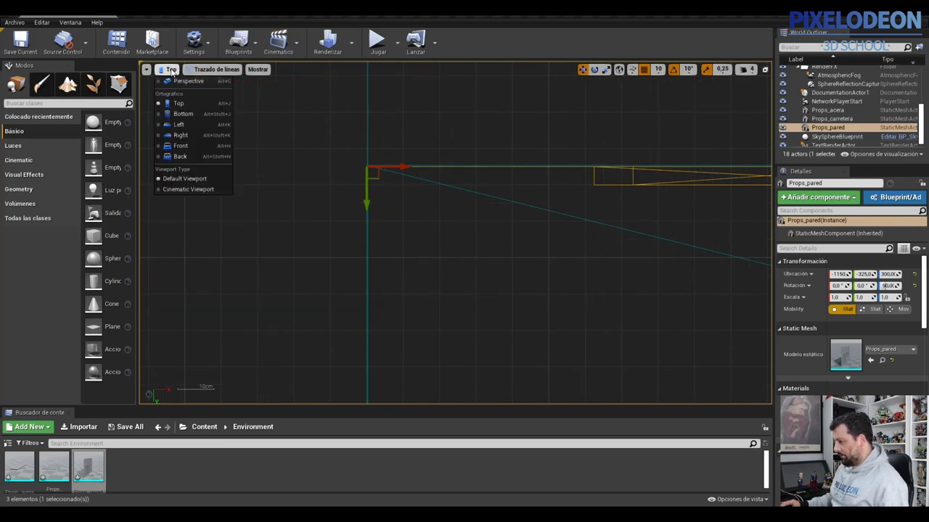
pyautogui.click(179, 81)
pyautogui.moveTo(342, 277)
pyautogui.mouseDown()
pyautogui.moveTo(342, 304)
pyautogui.moveTo(342, 261)
pyautogui.moveTo(342, 278)
pyautogui.mouseUp()
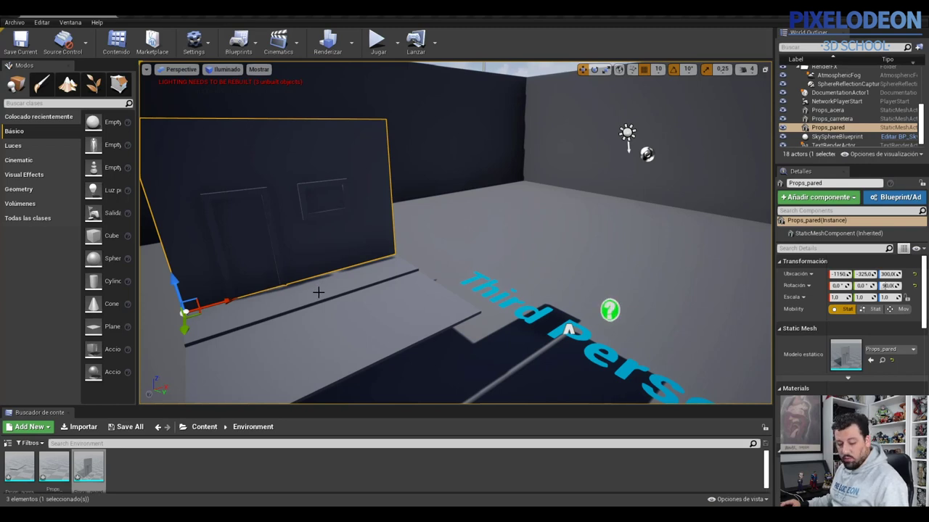
pyautogui.keyDown('ctrl'); pyautogui.click(312, 332); pyautogui.keyUp('ctrl')
pyautogui.keyDown('ctrl'); pyautogui.click(326, 341); pyautogui.keyUp('ctrl')
pyautogui.press('f')
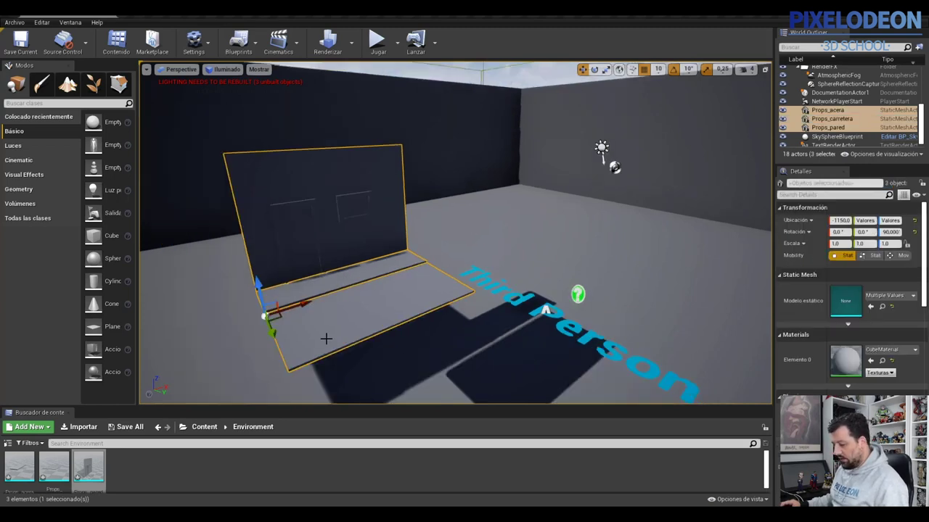
pyautogui.keyDown('alt'); pyautogui.moveTo(325, 338); pyautogui.dragTo(394, 315); pyautogui.keyUp('alt')
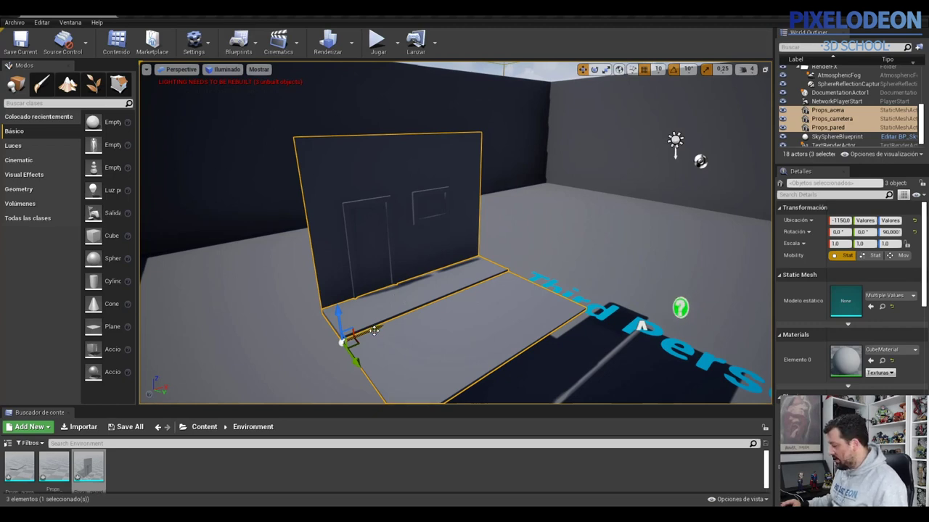
pyautogui.keyDown('alt'); pyautogui.moveTo(374, 331); pyautogui.dragTo(492, 288); pyautogui.keyUp('alt')
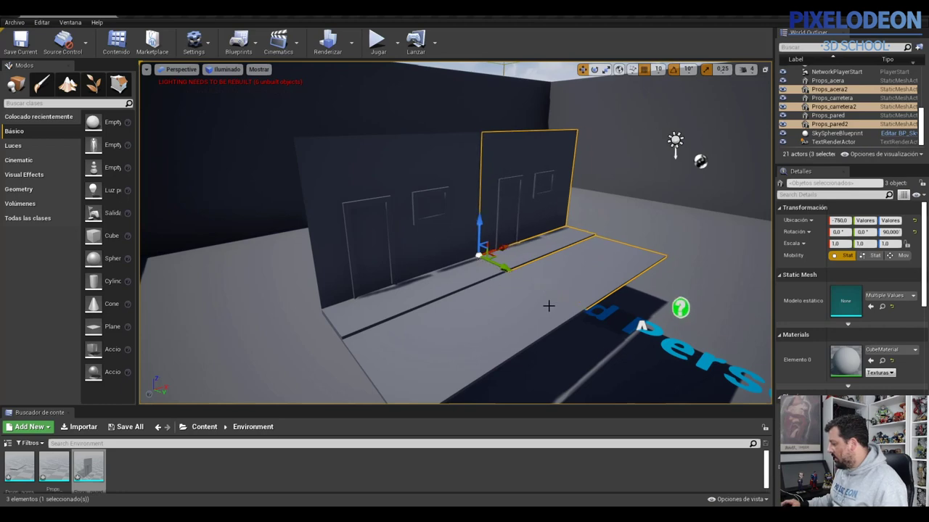
# Duplicate the selected wall, sidewalk and road twice more along X, to -350 and to 50, so each copy continues the row.
pyautogui.scroll(3, 569, 316)
pyautogui.moveTo(607, 333); pyautogui.dragTo(487, 289, button='right')
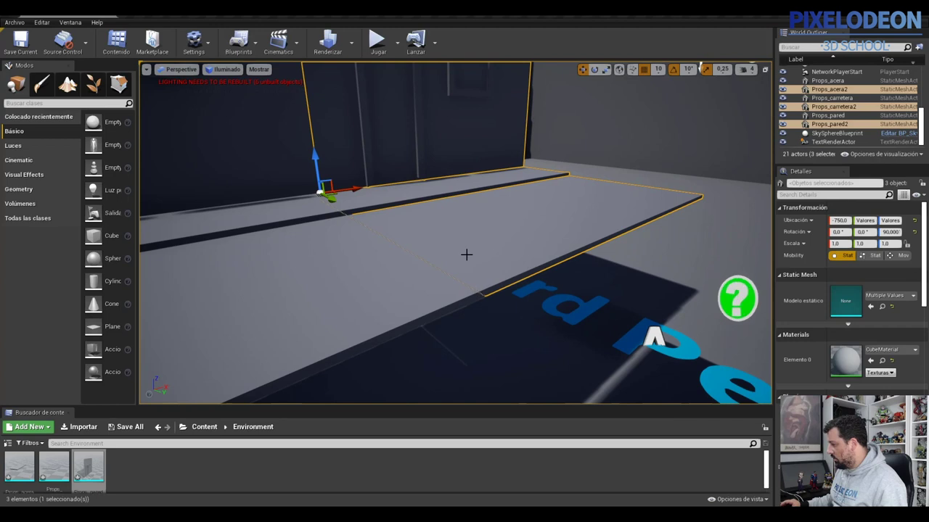
pyautogui.moveTo(408, 187); pyautogui.dragTo(532, 178)
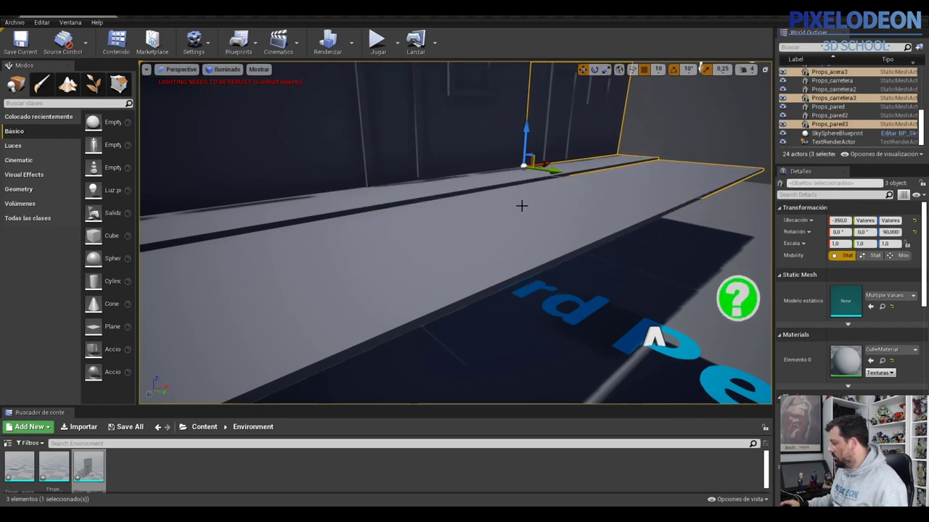
pyautogui.scroll(-5, 520, 205)
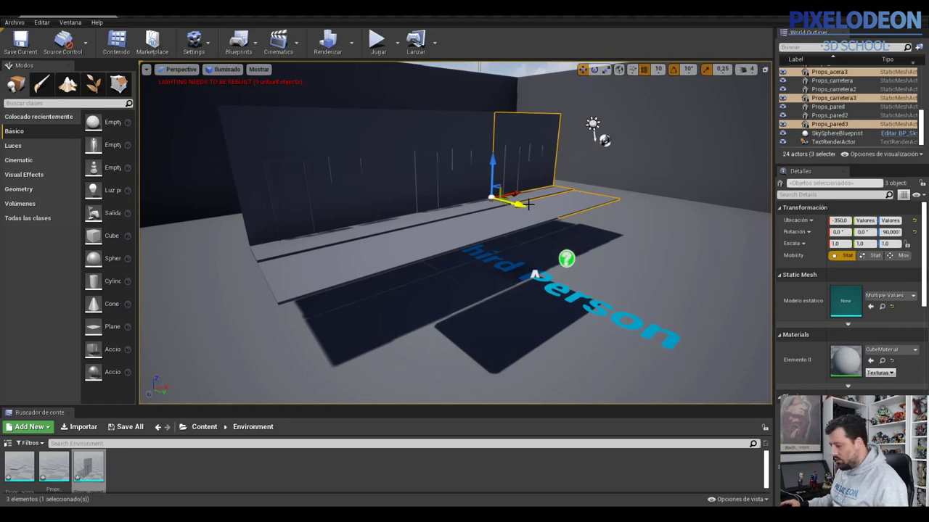
pyautogui.press('f')
pyautogui.keyDown('alt'); pyautogui.moveTo(345, 300); pyautogui.dragTo(492, 259); pyautogui.keyUp('alt')
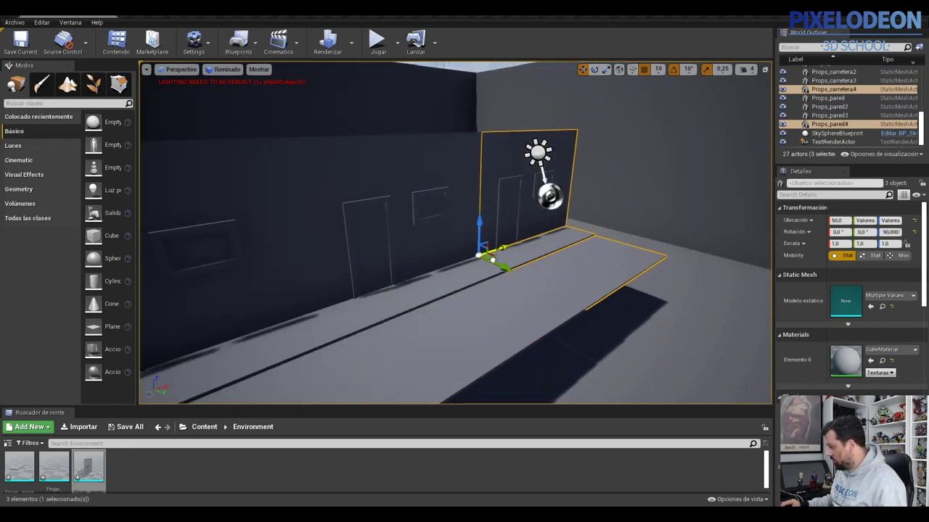
# Add all the remaining walls, sidewalks and roads to the selection so the whole row of four modules is selected.
pyautogui.scroll(-3, 492, 258)
pyautogui.scroll(-1, 492, 259)
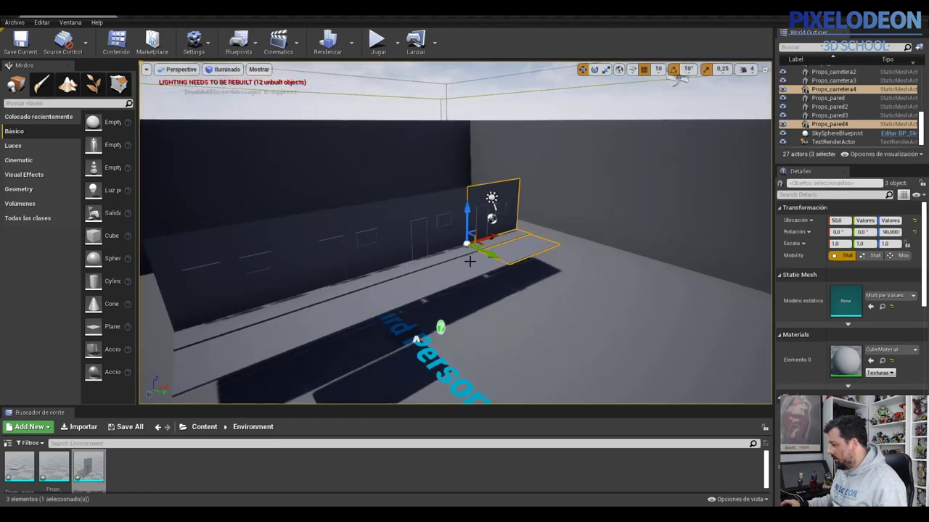
pyautogui.keyDown('ctrl'); pyautogui.click(440, 224); pyautogui.keyUp('ctrl')
pyautogui.keyDown('ctrl'); pyautogui.click(442, 267); pyautogui.keyUp('ctrl')
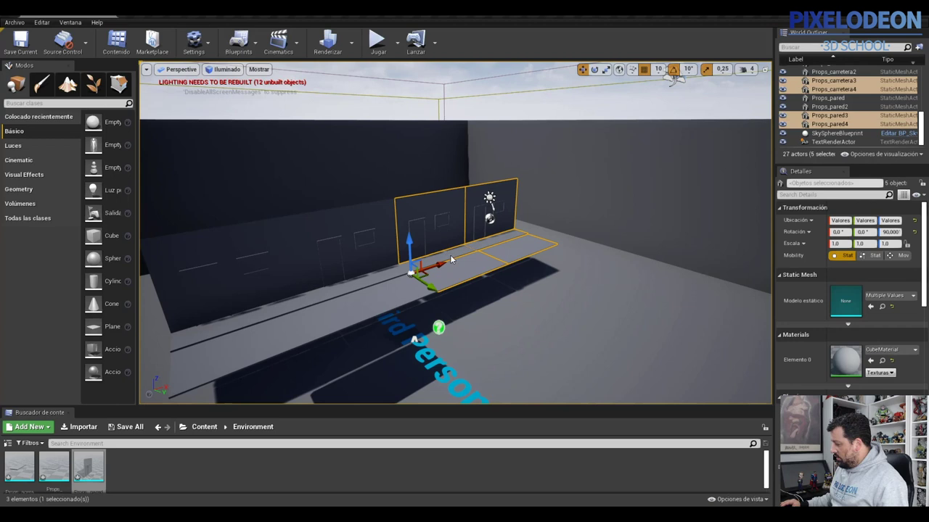
pyautogui.keyDown('ctrl'); pyautogui.click(377, 274); pyautogui.keyUp('ctrl')
pyautogui.keyDown('ctrl'); pyautogui.click(374, 282); pyautogui.keyUp('ctrl')
pyautogui.keyDown('ctrl'); pyautogui.click(384, 296); pyautogui.keyUp('ctrl')
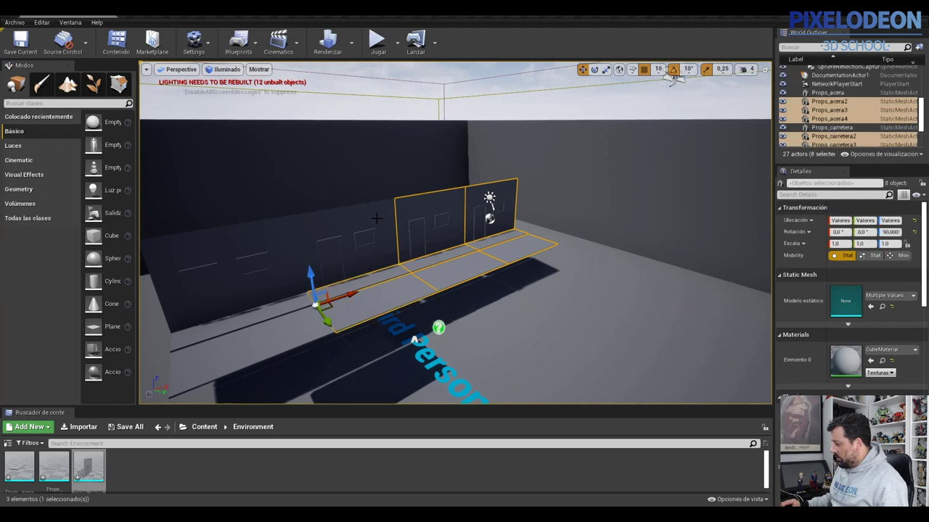
pyautogui.keyDown('ctrl'); pyautogui.click(306, 236); pyautogui.keyUp('ctrl')
pyautogui.keyDown('ctrl'); pyautogui.click(254, 305); pyautogui.keyUp('ctrl')
pyautogui.keyDown('ctrl'); pyautogui.click(253, 344); pyautogui.keyUp('ctrl')
pyautogui.keyDown('ctrl'); pyautogui.click(257, 344); pyautogui.keyUp('ctrl')
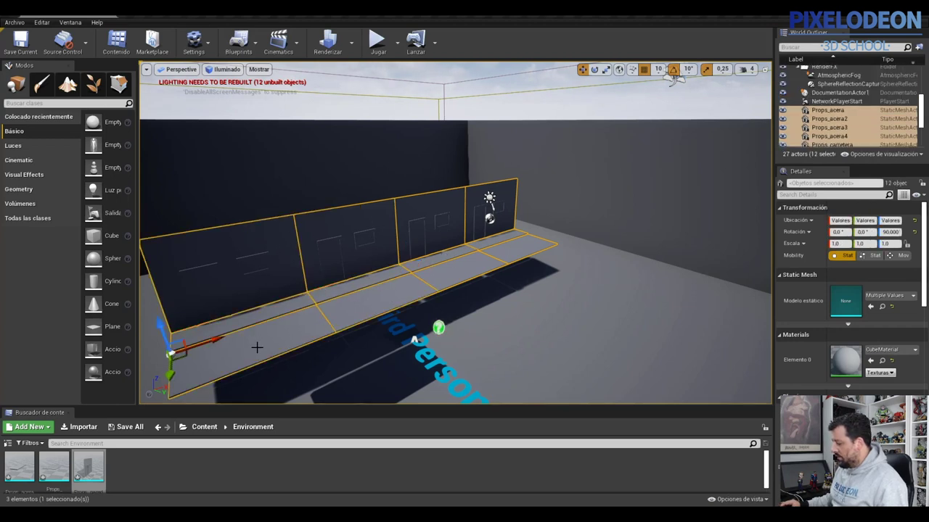
pyautogui.press('f')
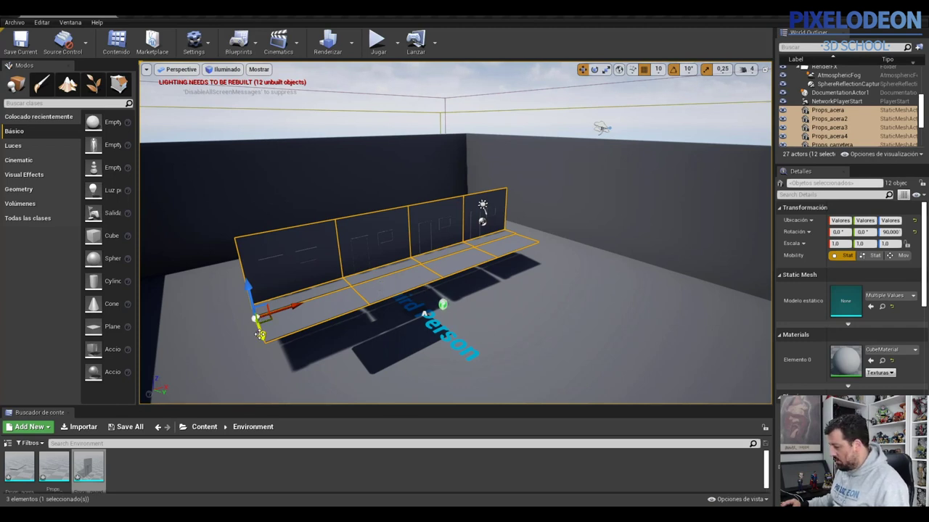
pyautogui.hotkey('ctrl', 'w')
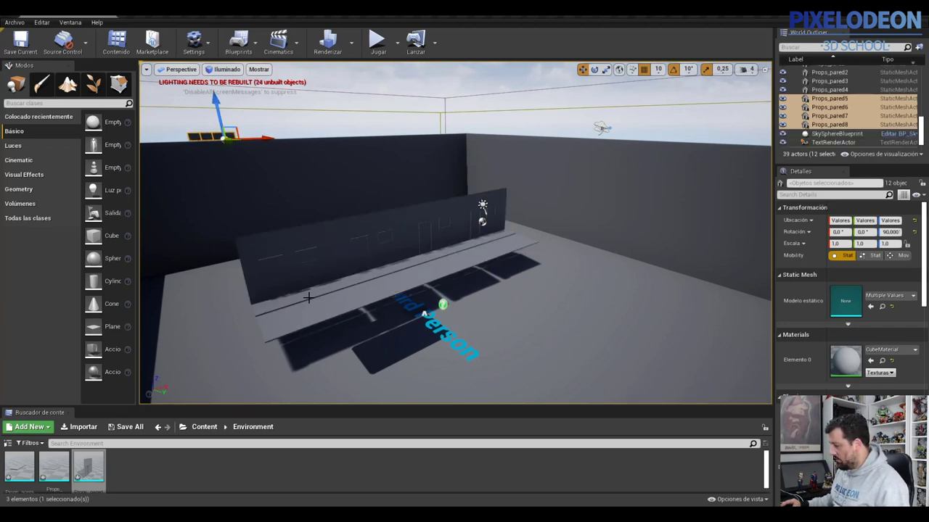
pyautogui.hotkey('ctrl', 'z')
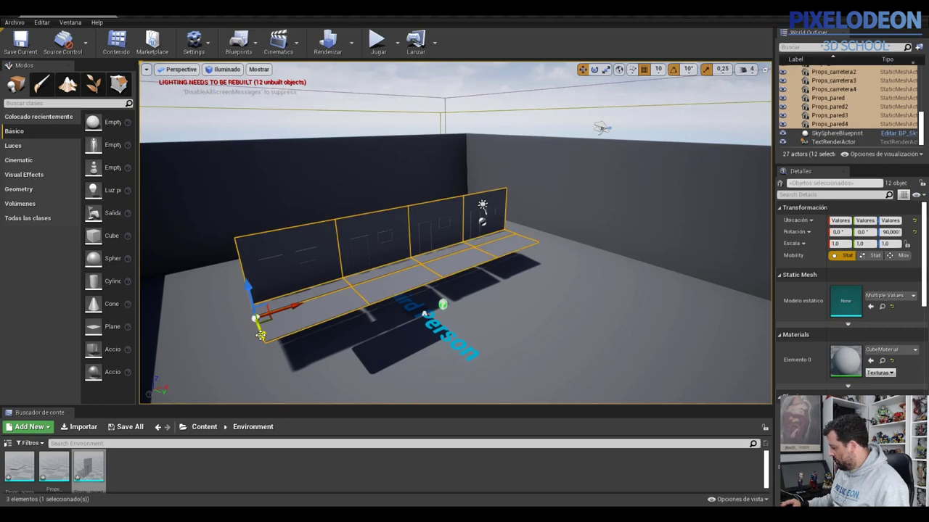
pyautogui.hotkey('ctrl', 'y')
pyautogui.hotkey('ctrl', 'z')
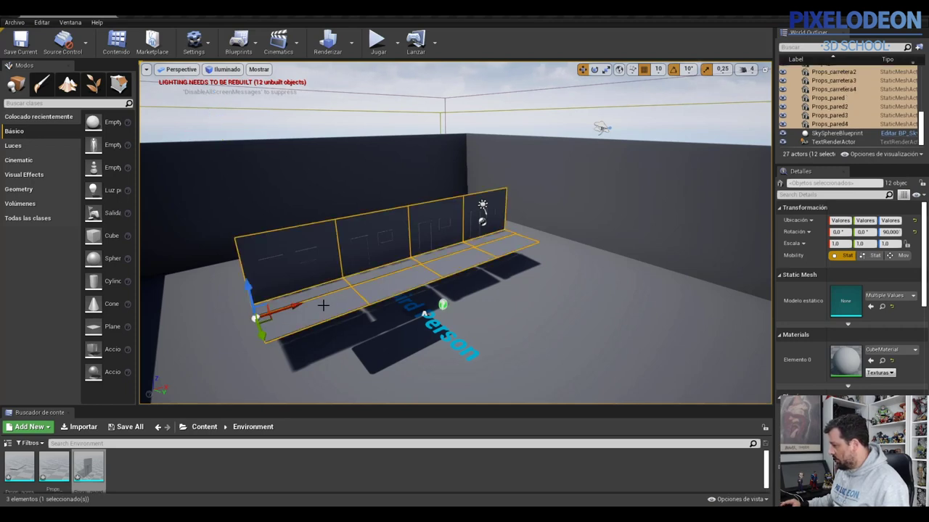
# Duplicate the selected row along Y and rotate the copy about Z to 270° so its walls face the original walls.
pyautogui.moveTo(446, 271)
pyautogui.mouseDown(button='right')
pyautogui.moveTo(466, 263)
pyautogui.moveTo(450, 262)
pyautogui.mouseUp(button='right')
pyautogui.keyDown('alt'); pyautogui.moveTo(224, 345); pyautogui.dragTo(389, 358); pyautogui.keyUp('alt')
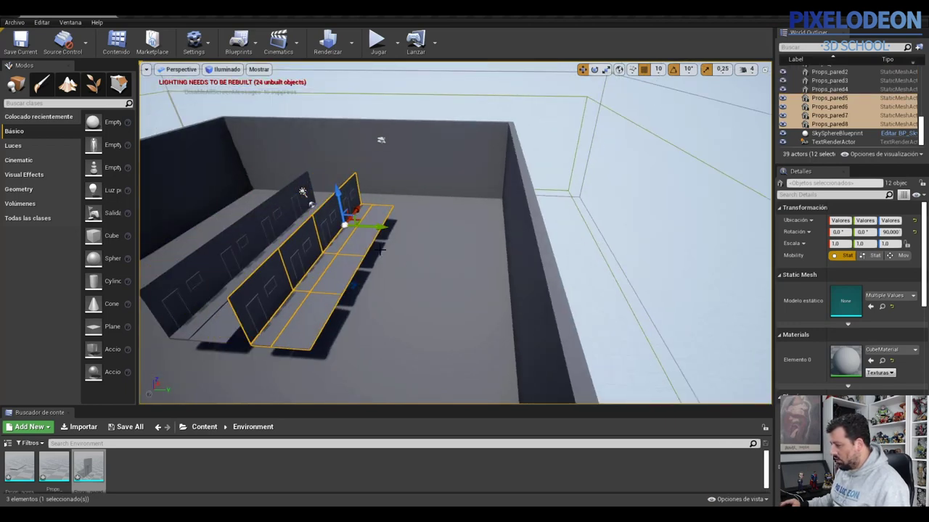
pyautogui.press('e')
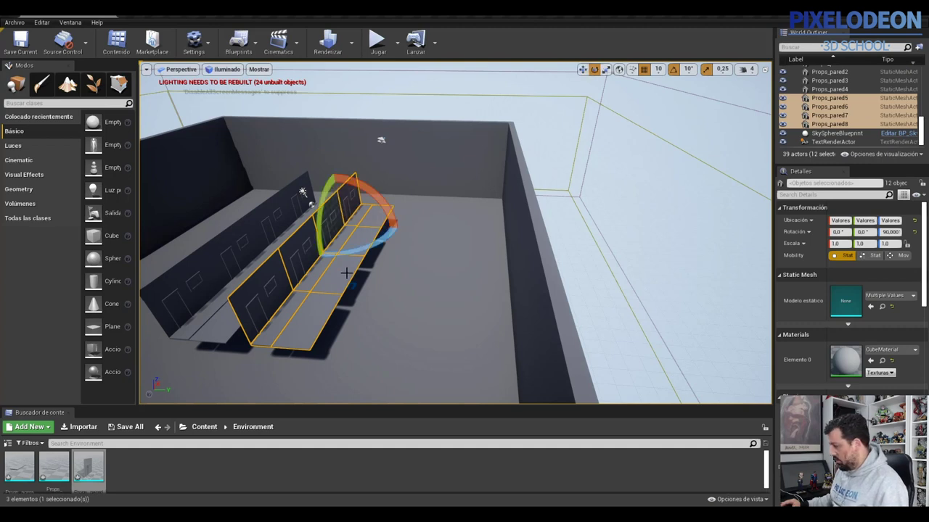
pyautogui.moveTo(349, 256); pyautogui.dragTo(313, 270)
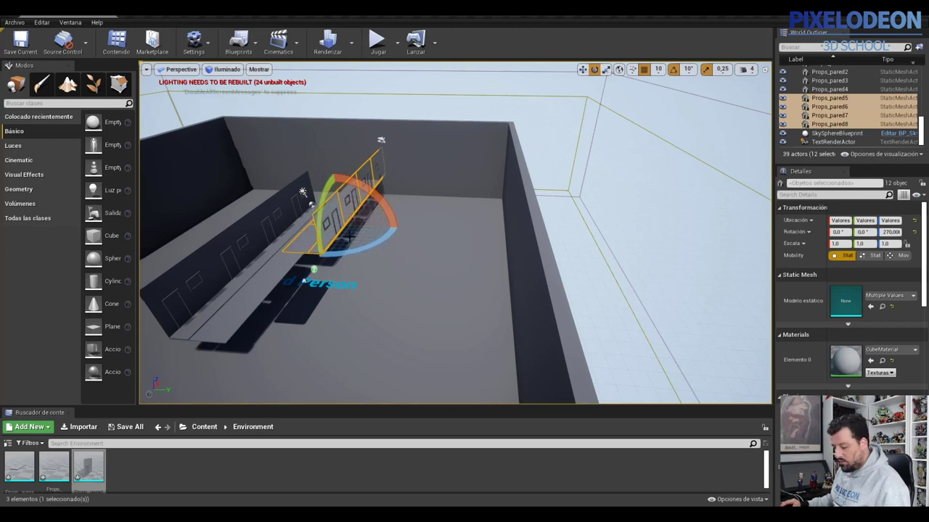
# Move the rotated row opposite the original row, bringing its road against the original road and adjusting it along X.
pyautogui.press('w')
pyautogui.moveTo(369, 226); pyautogui.dragTo(274, 326)
pyautogui.click(178, 70)
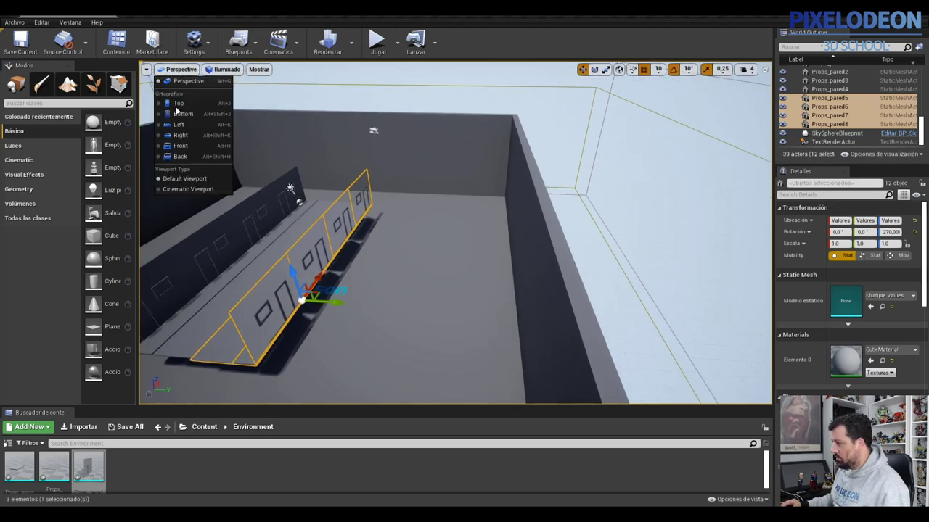
pyautogui.click(174, 107)
pyautogui.click(171, 69)
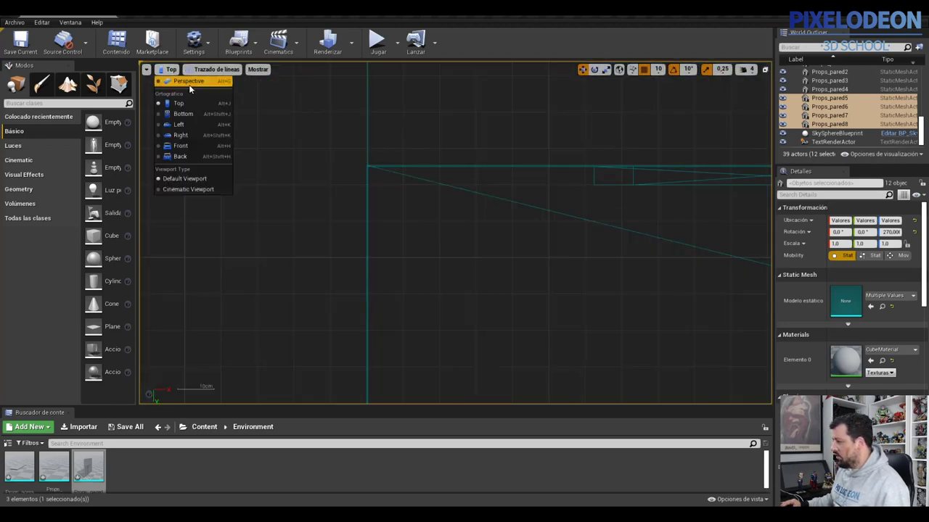
pyautogui.click(189, 81)
pyautogui.click(179, 69)
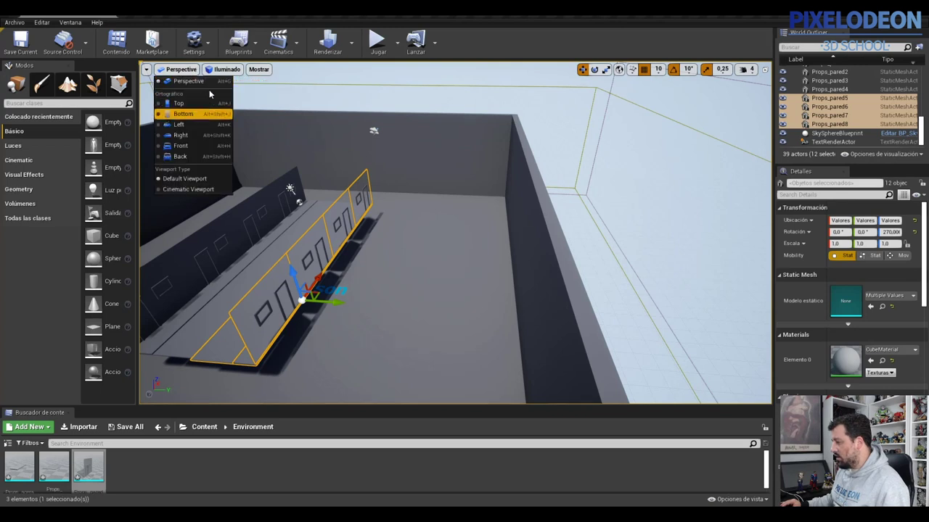
pyautogui.click(418, 209)
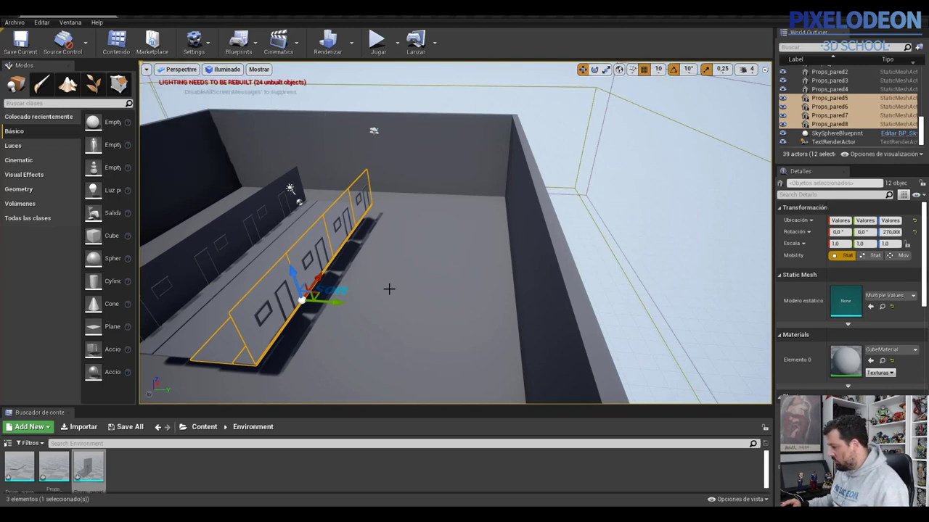
pyautogui.moveTo(317, 280); pyautogui.dragTo(324, 269)
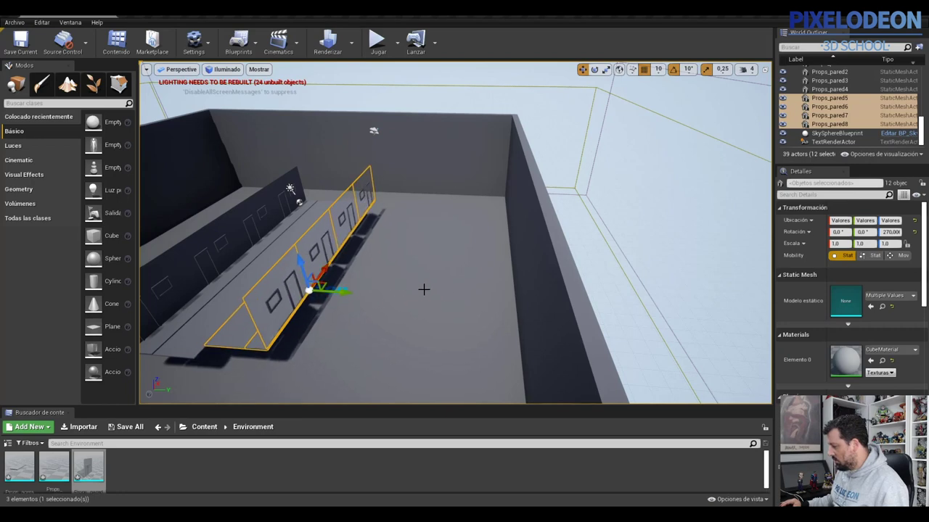
pyautogui.moveTo(456, 305); pyautogui.dragTo(449, 283, button='right')
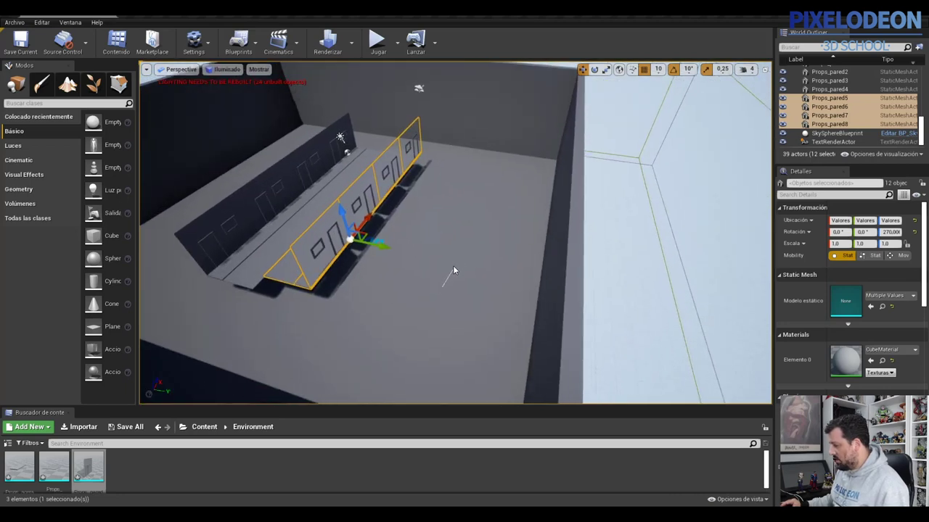
pyautogui.rightClick(455, 268)
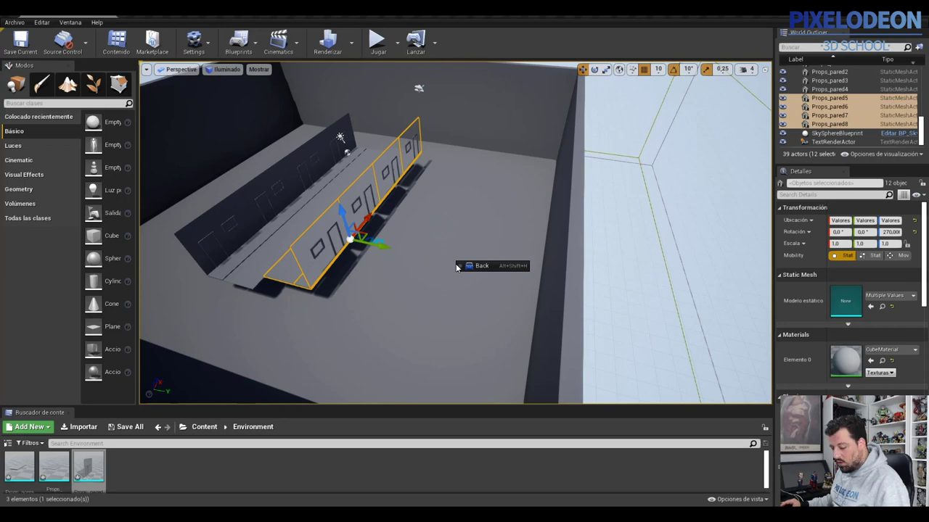
pyautogui.click(449, 275)
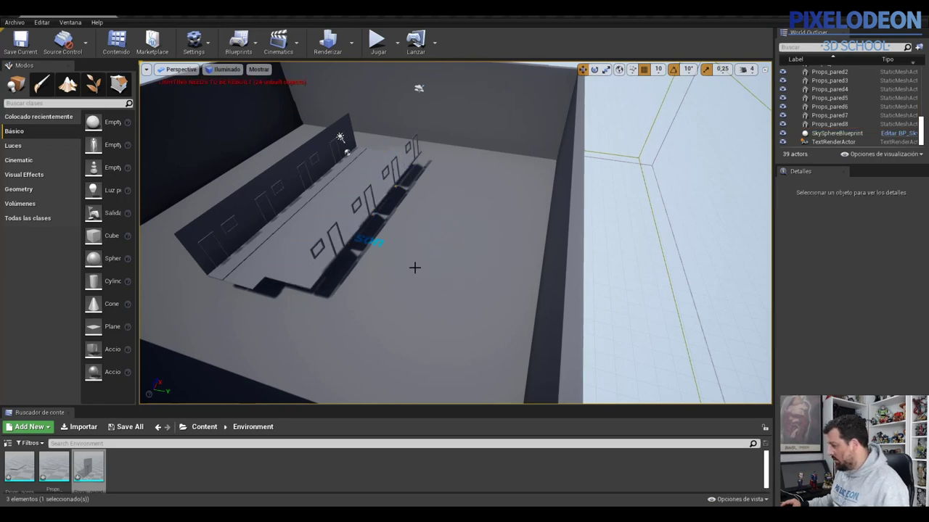
pyautogui.hotkey('ctrl', 'z')
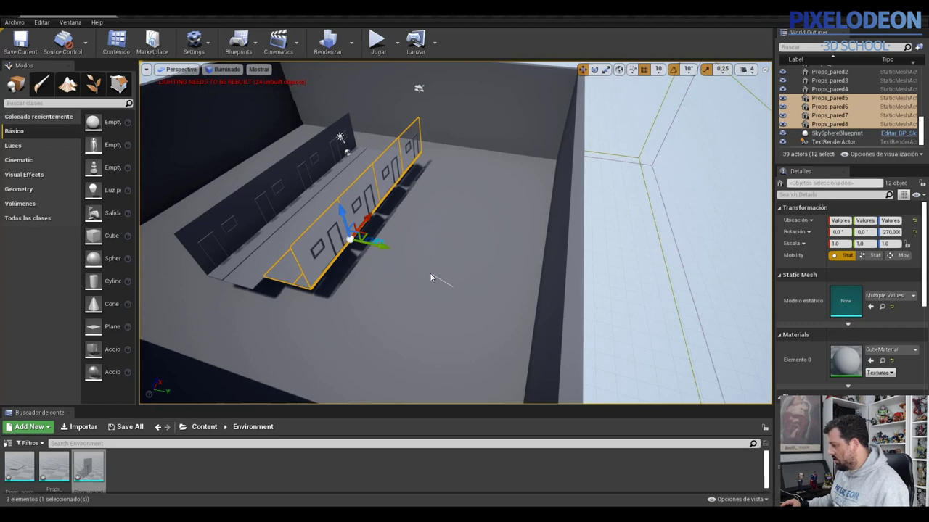
# Look at the scene in the Right, Bottom and Front orthographic views, returning to the Perspective view.
pyautogui.moveTo(496, 287); pyautogui.dragTo(504, 292)
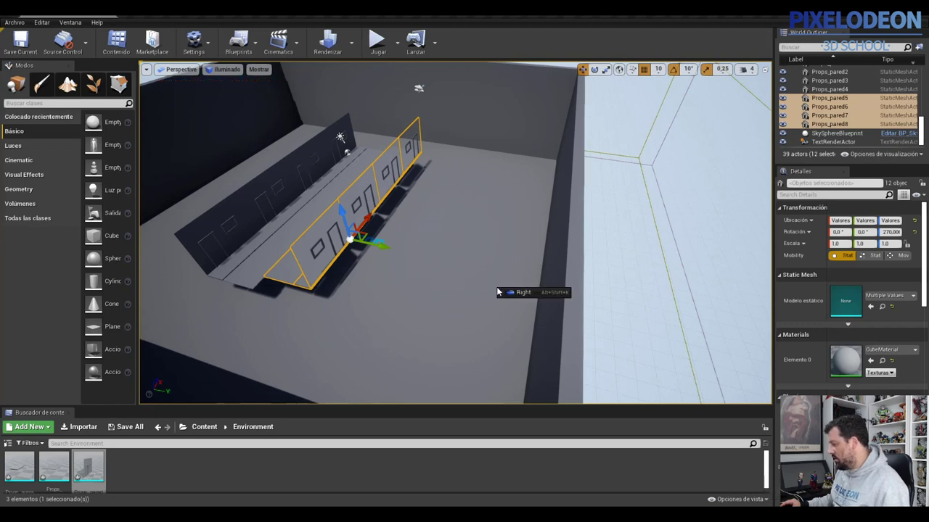
pyautogui.click(510, 293)
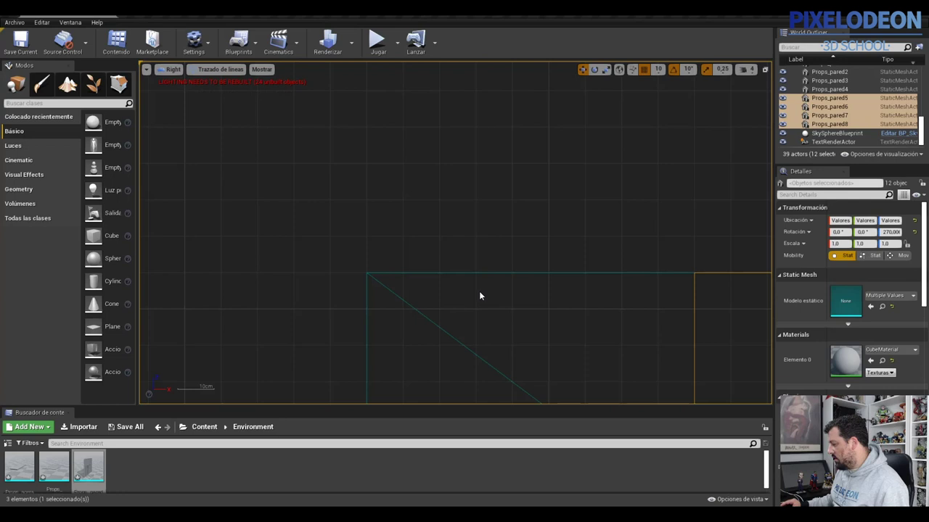
pyautogui.moveTo(496, 290)
pyautogui.mouseDown()
pyautogui.moveTo(472, 253)
pyautogui.moveTo(445, 333)
pyautogui.moveTo(463, 330)
pyautogui.mouseUp()
pyautogui.click(497, 259)
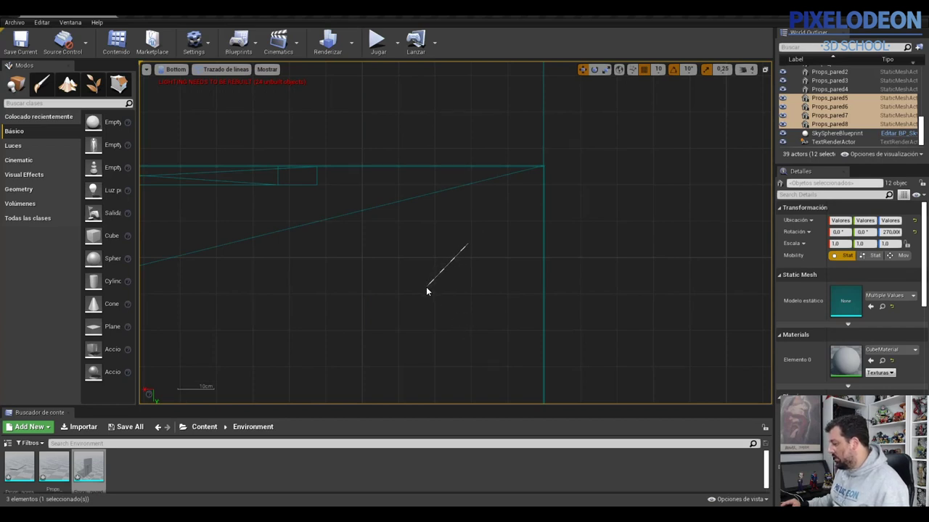
pyautogui.moveTo(426, 290); pyautogui.dragTo(426, 290)
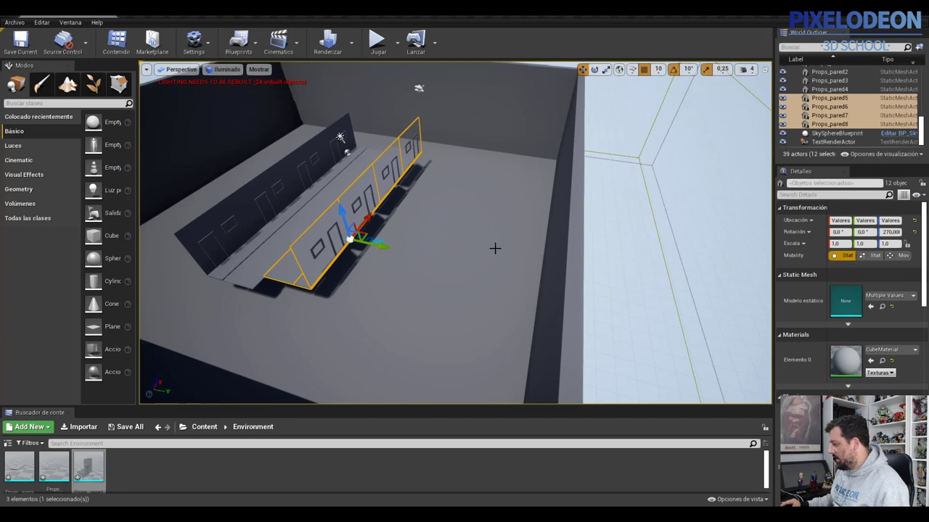
pyautogui.moveTo(441, 250); pyautogui.dragTo(436, 218)
pyautogui.click(471, 253)
pyautogui.click(480, 222)
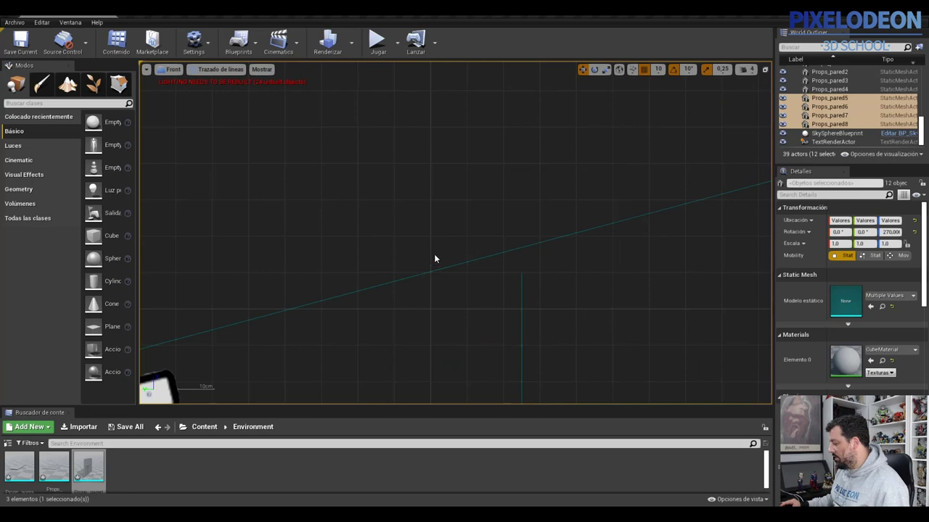
pyautogui.moveTo(417, 275); pyautogui.dragTo(417, 274)
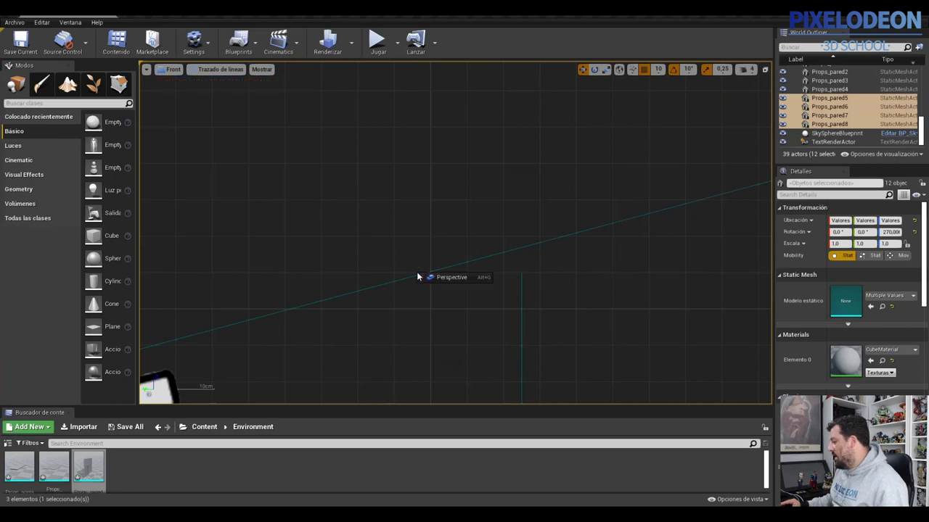
pyautogui.click(456, 281)
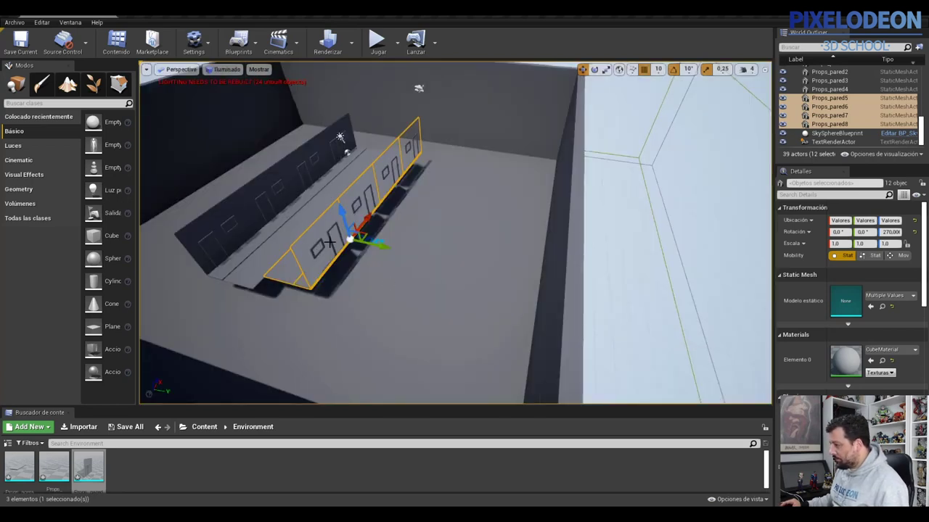
# In the Top view, shift the rotated row along X so its ends line up with the original row, and return to Perspective.
pyautogui.moveTo(344, 214); pyautogui.dragTo(344, 215)
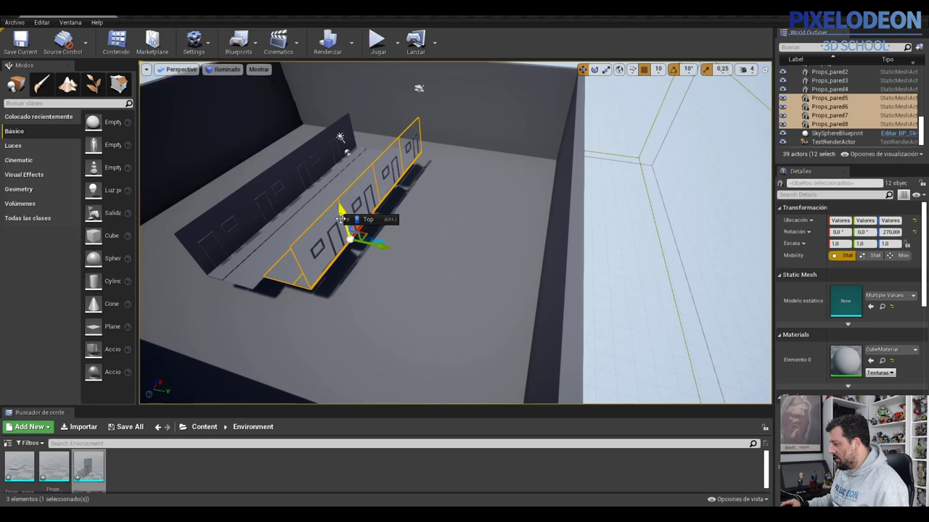
pyautogui.click(382, 221)
pyautogui.press('f')
pyautogui.scroll(2, 415, 240)
pyautogui.moveTo(454, 257); pyautogui.dragTo(427, 262)
pyautogui.scroll(2, 345, 195)
pyautogui.scroll(-1, 345, 195)
pyautogui.rightClick(387, 236)
pyautogui.click(416, 240)
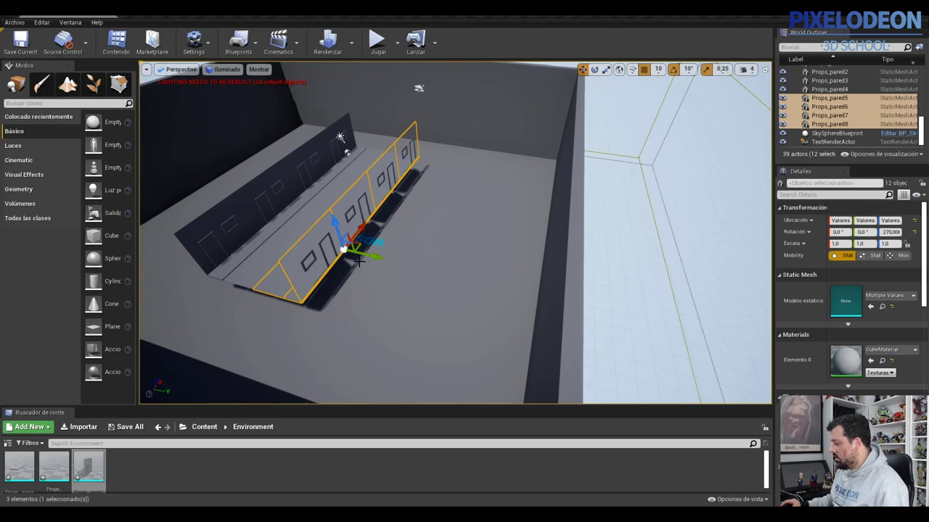
# Add a cube on the road between the two rows of walls and drop it onto the floor.
pyautogui.moveTo(403, 290); pyautogui.dragTo(403, 290, button='right')
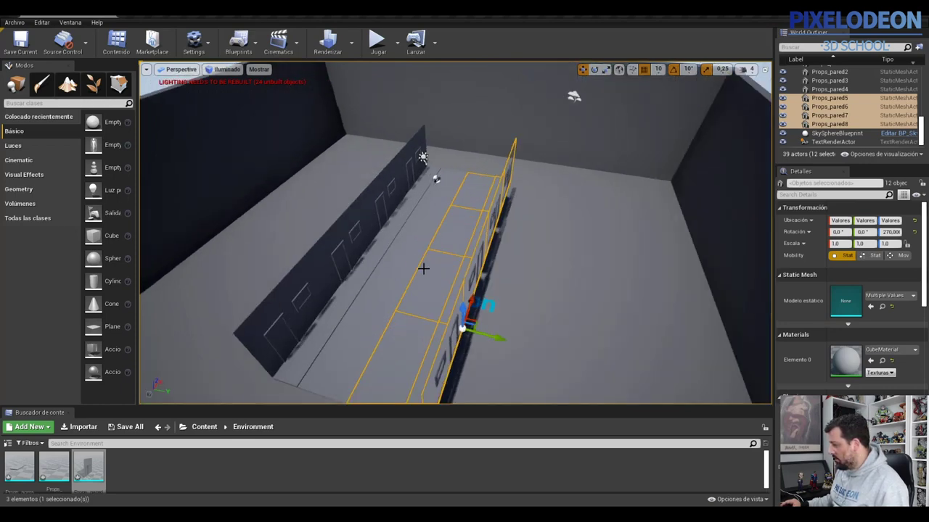
pyautogui.click(418, 259)
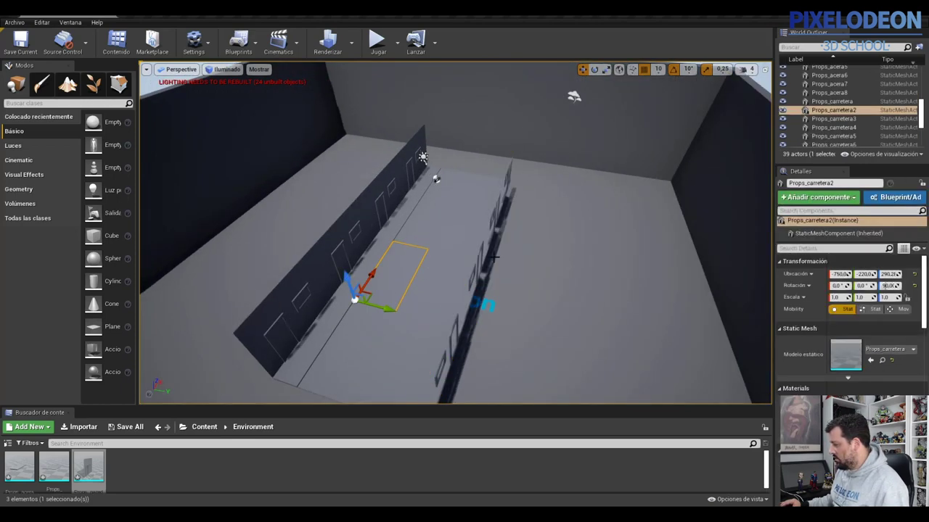
pyautogui.scroll(3, 462, 293)
pyautogui.moveTo(435, 279); pyautogui.dragTo(393, 178, button='right')
pyautogui.click(403, 173)
pyautogui.moveTo(272, 177); pyautogui.dragTo(272, 178, button='right')
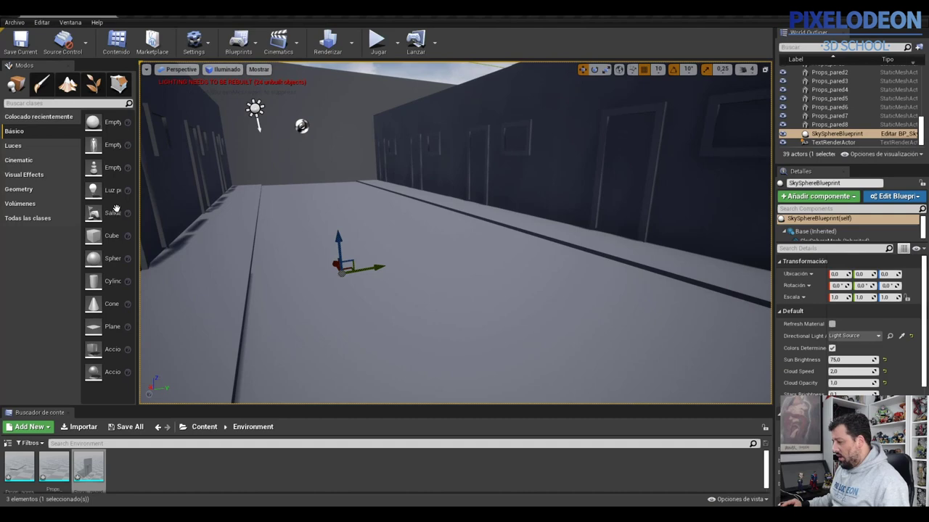
pyautogui.moveTo(93, 238); pyautogui.dragTo(318, 163)
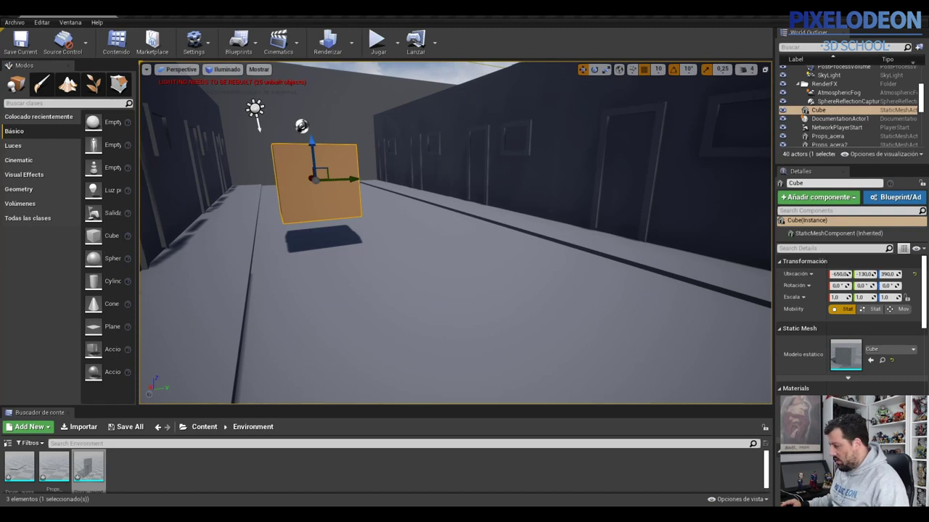
pyautogui.press('End')
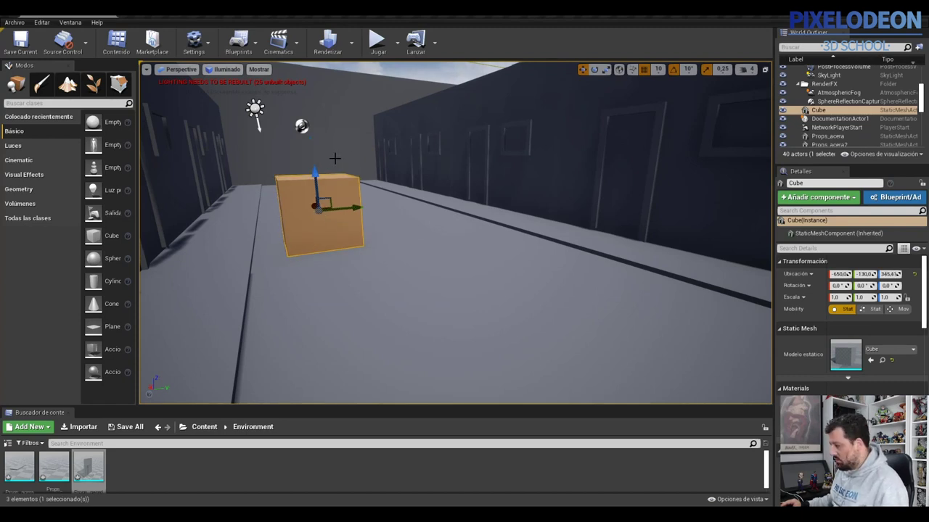
# Duplicate the cube along Y, scale the copy to 0.5 on all axes and rest it on the floor at X -530, Y 140.
pyautogui.moveTo(349, 210); pyautogui.dragTo(439, 202)
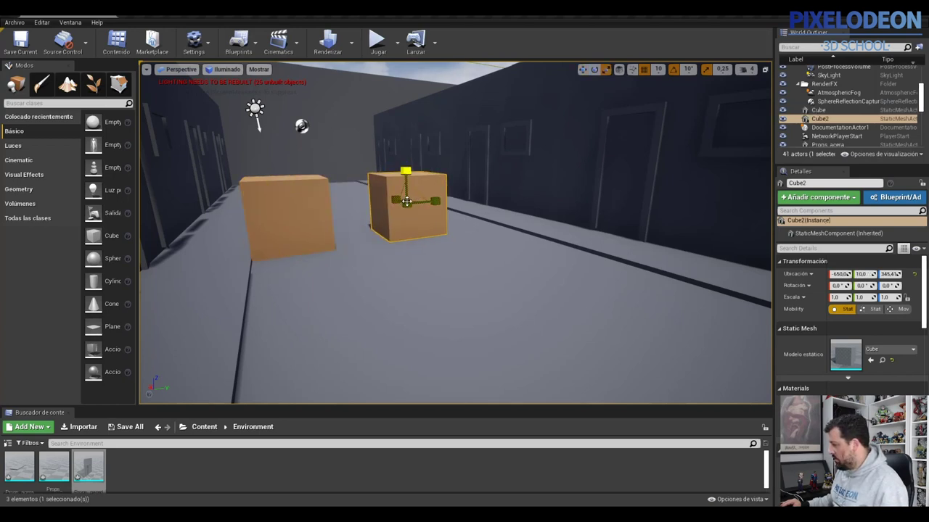
pyautogui.moveTo(407, 201); pyautogui.dragTo(465, 208)
pyautogui.press('w')
pyautogui.press('End')
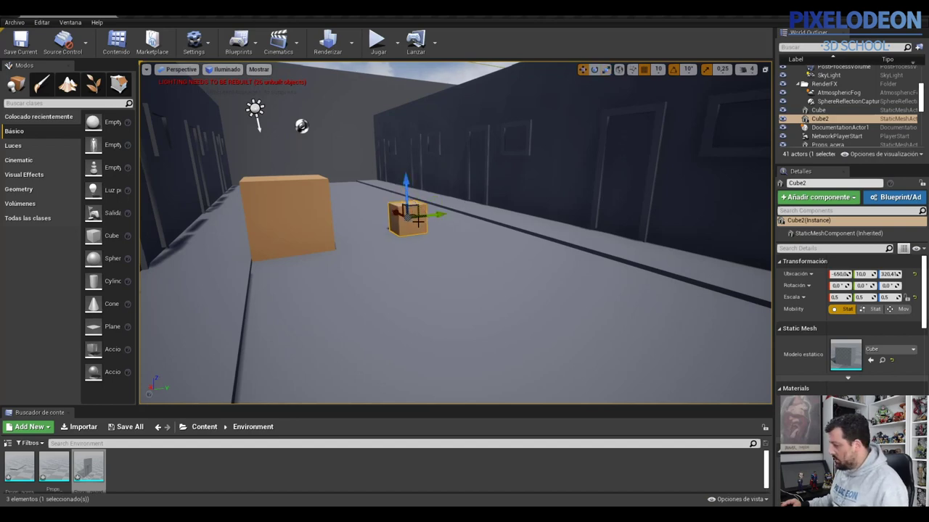
pyautogui.moveTo(411, 215); pyautogui.dragTo(437, 201)
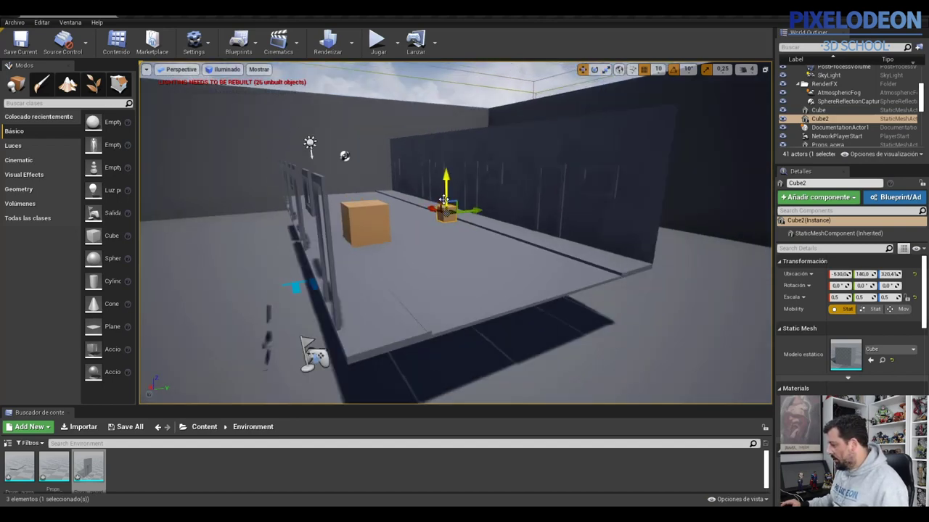
pyautogui.keyDown('alt'); pyautogui.moveTo(443, 199); pyautogui.dragTo(443, 200); pyautogui.keyUp('alt')
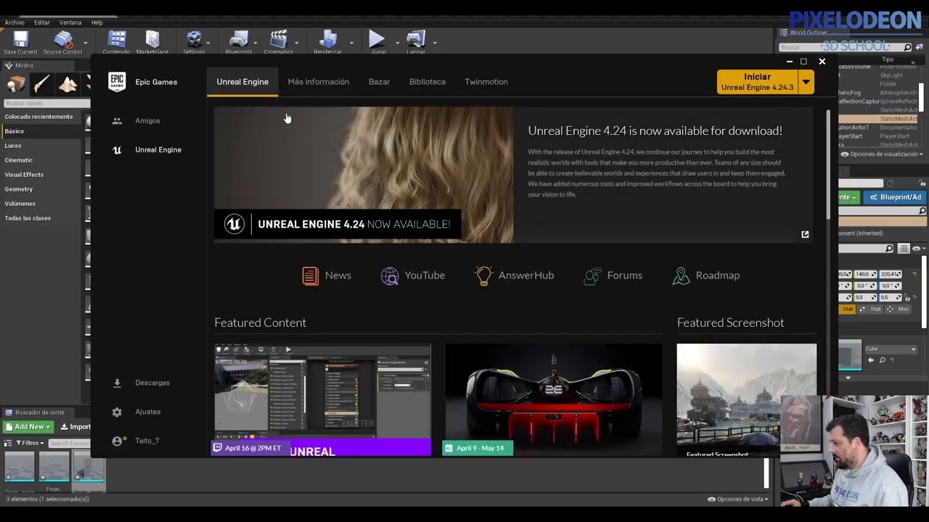
# In the Epic Games Launcher, list the marketplace's free products and show 100 per page.
pyautogui.click(382, 83)
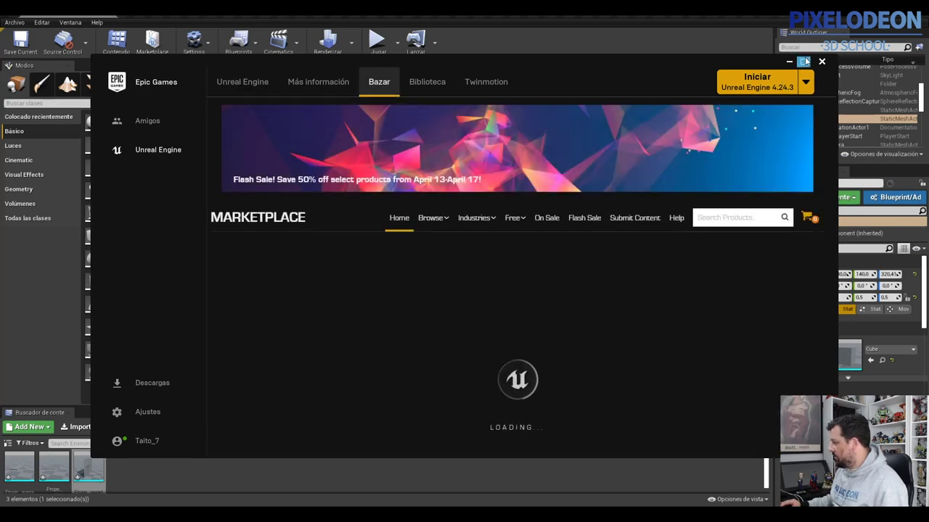
pyautogui.doubleClick(522, 78)
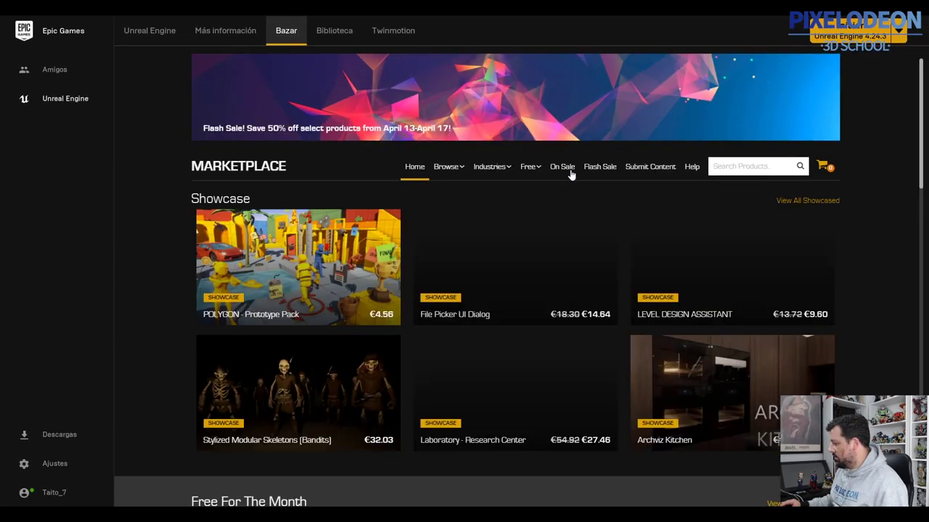
pyautogui.click(531, 166)
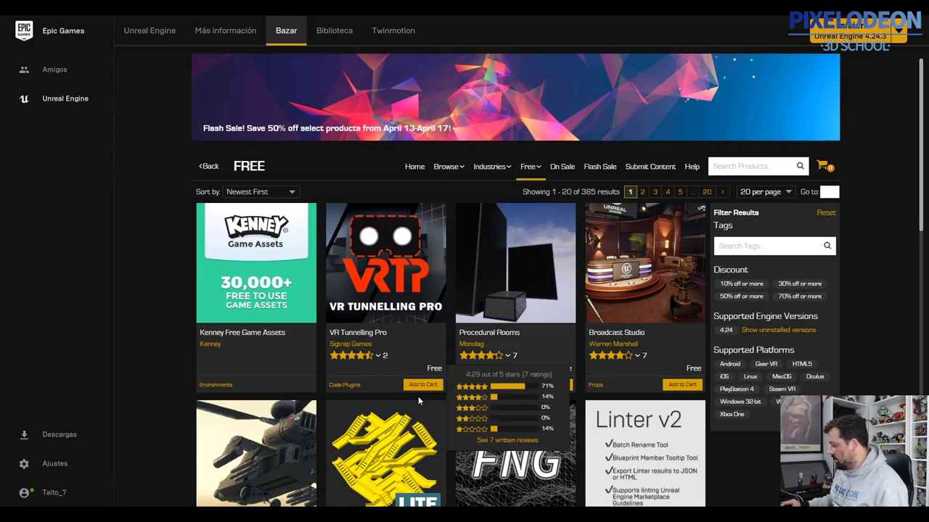
pyautogui.scroll(-3, 339, 411)
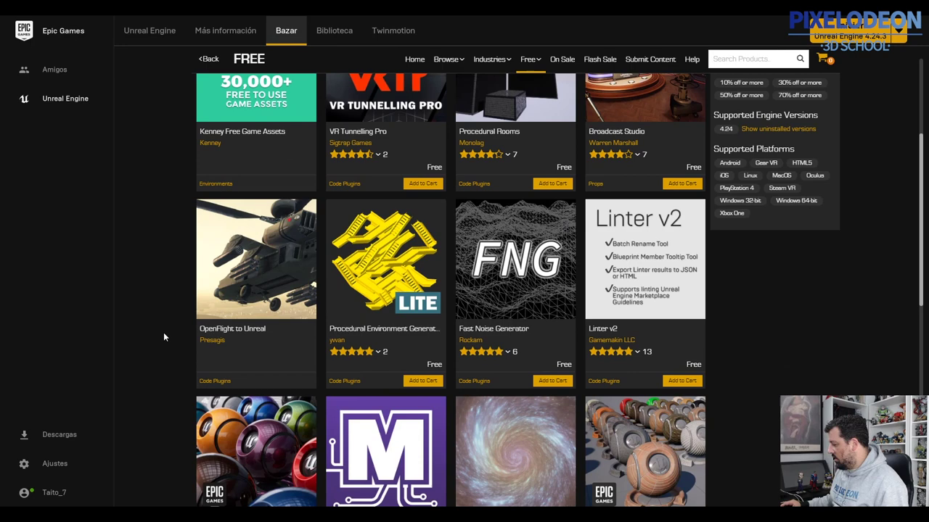
pyautogui.scroll(-6, 165, 336)
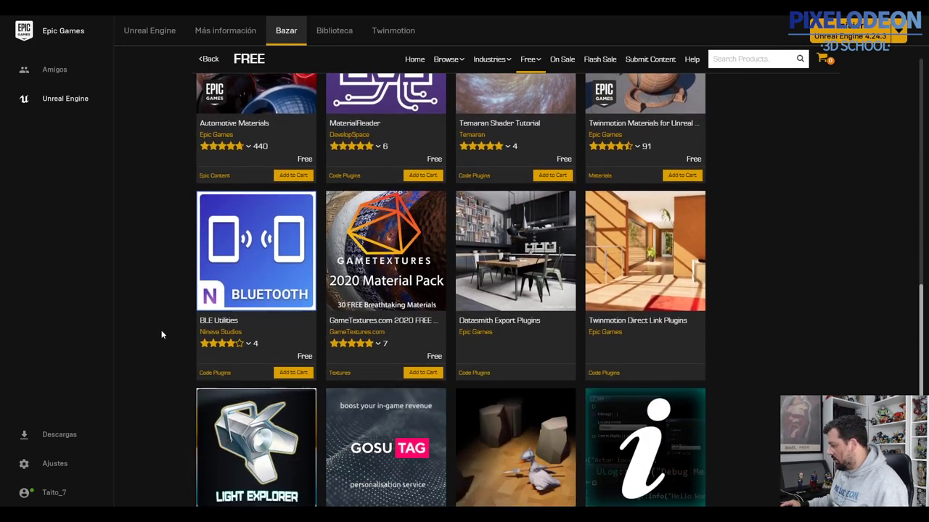
pyautogui.scroll(-2, 161, 331)
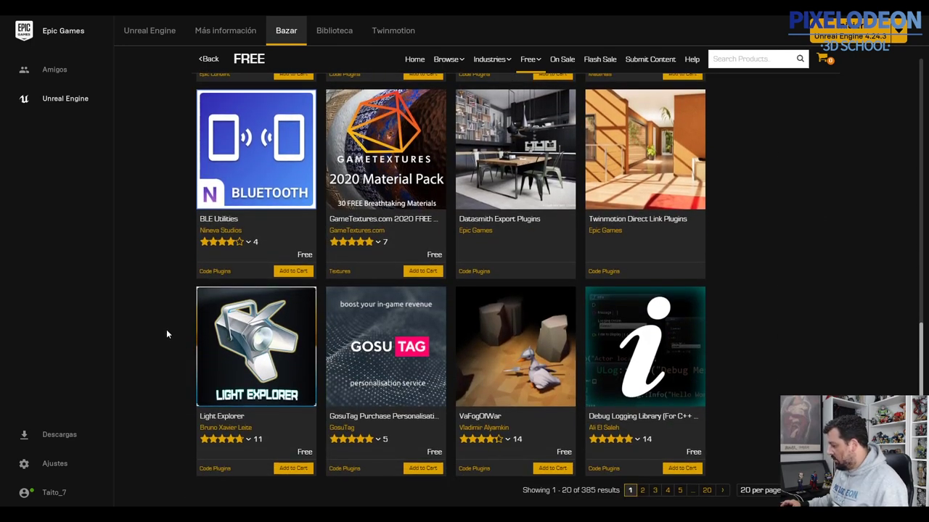
pyautogui.click(749, 491)
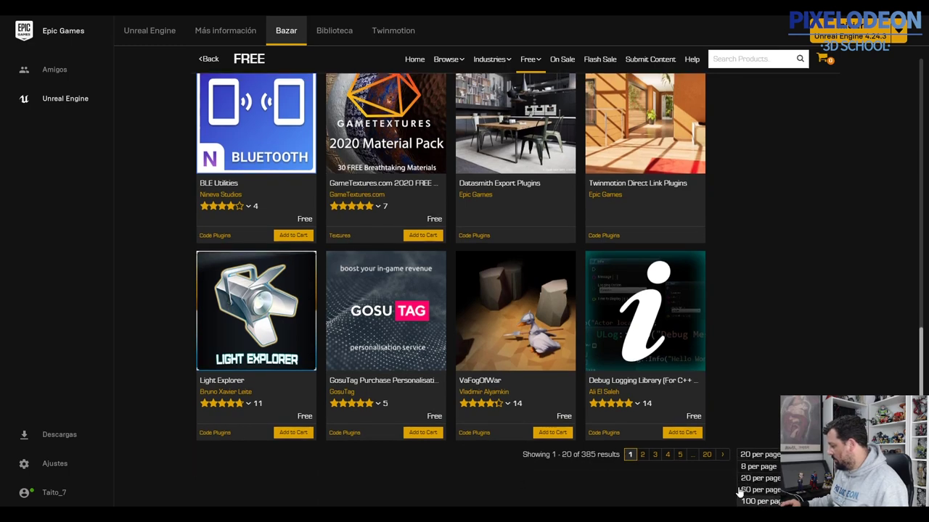
pyautogui.click(755, 499)
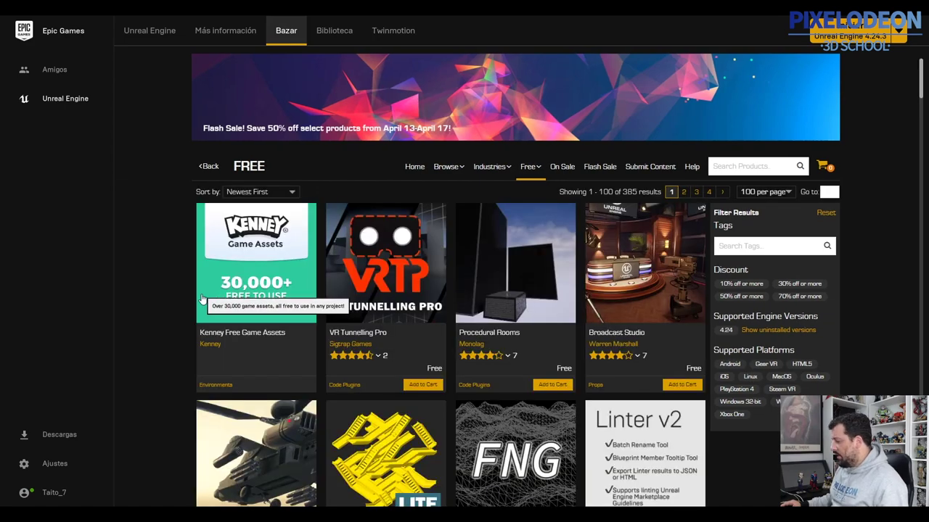
# Browse the free products for Megascans asset packs and open the details of Megascans - Garden Lawn.
pyautogui.scroll(-1, 198, 298)
pyautogui.scroll(-5, 198, 298)
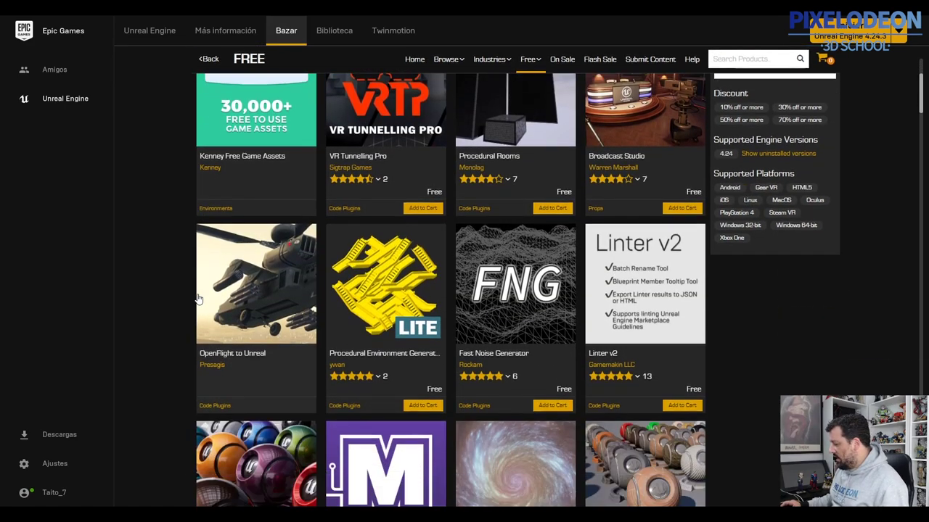
pyautogui.scroll(-6, 198, 292)
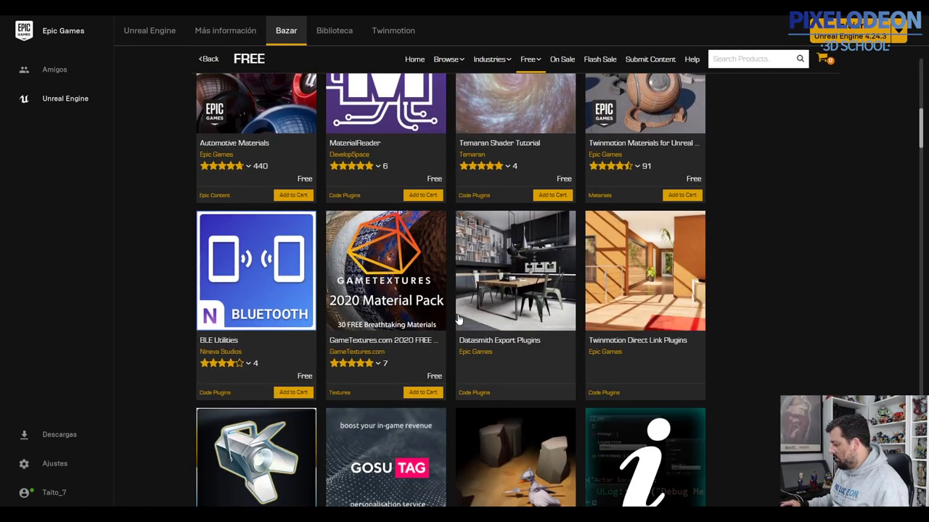
pyautogui.scroll(-5, 459, 319)
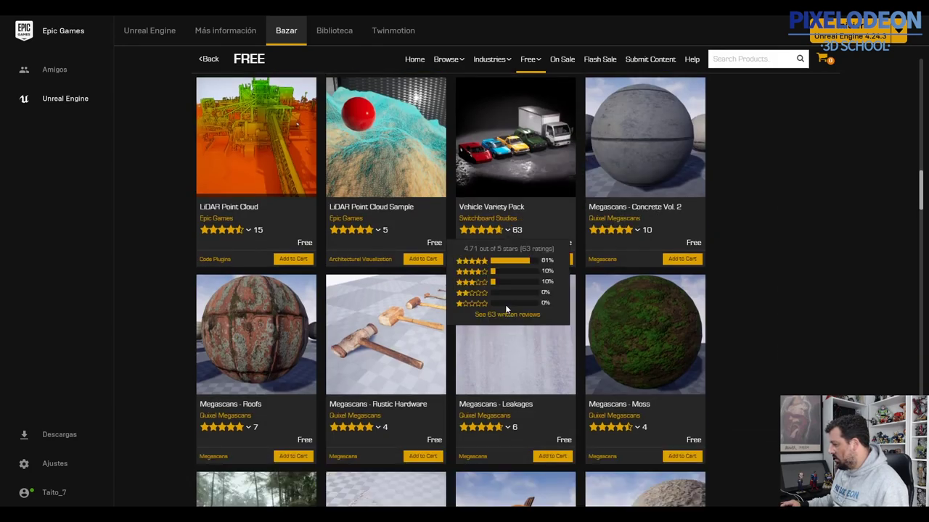
pyautogui.scroll(-1, 411, 322)
pyautogui.scroll(-4, 406, 328)
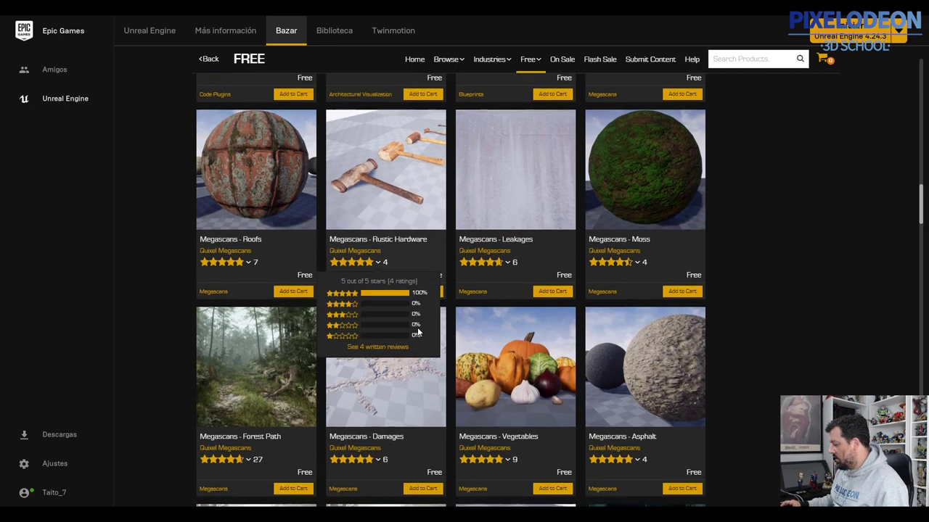
pyautogui.scroll(-3, 549, 374)
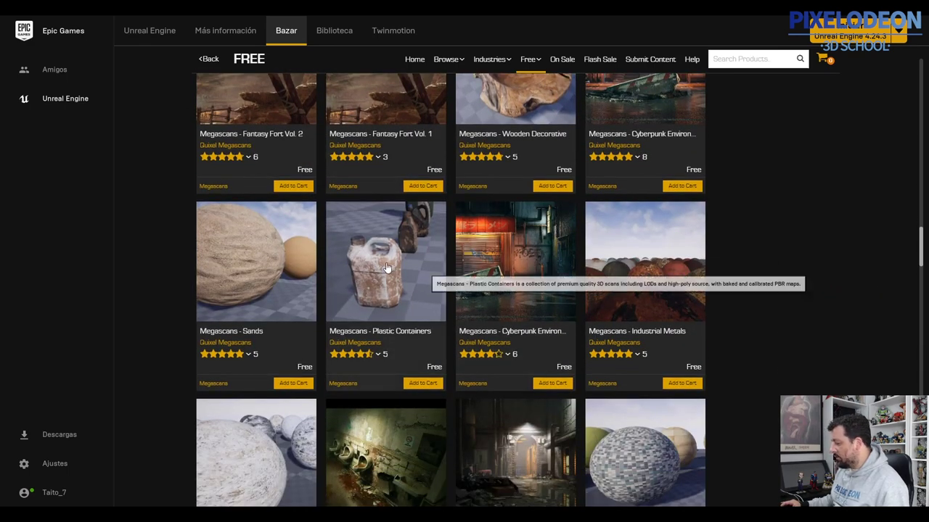
pyautogui.scroll(-3, 174, 330)
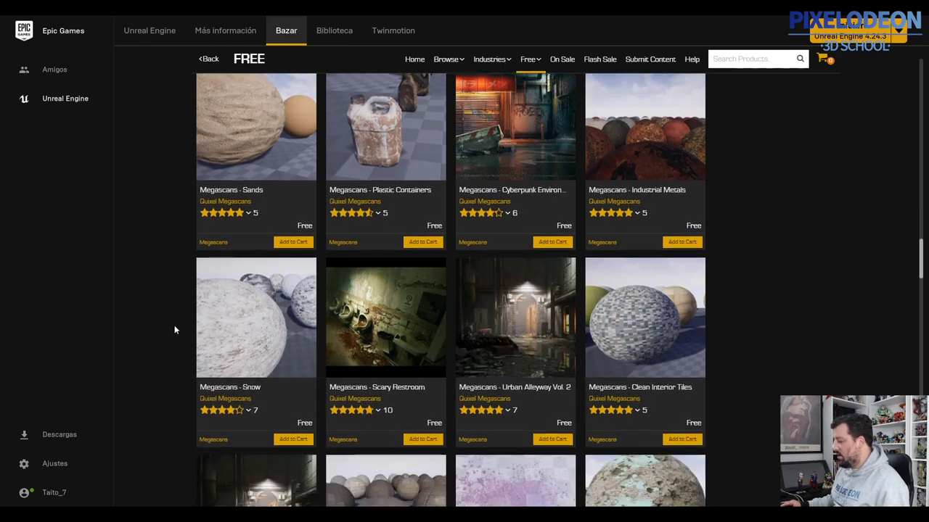
pyautogui.scroll(-6, 178, 315)
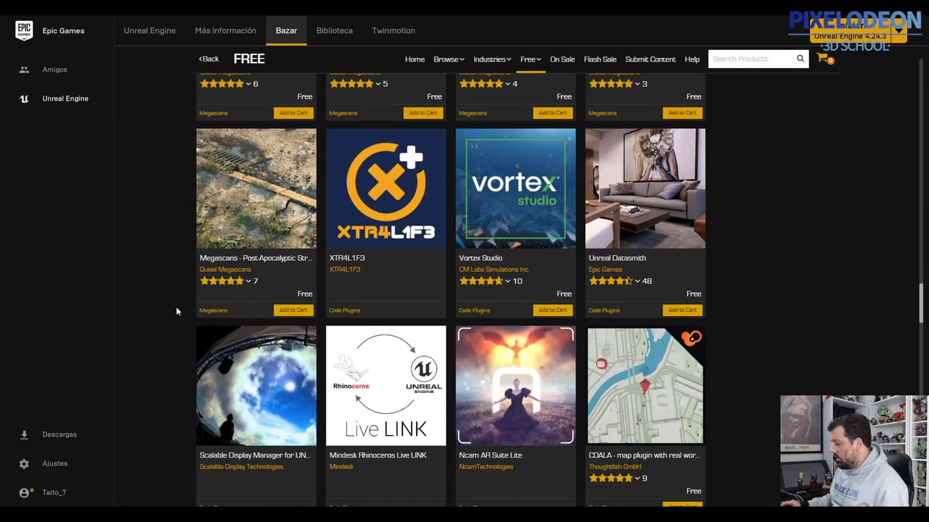
pyautogui.scroll(-4, 177, 307)
pyautogui.scroll(-7, 177, 309)
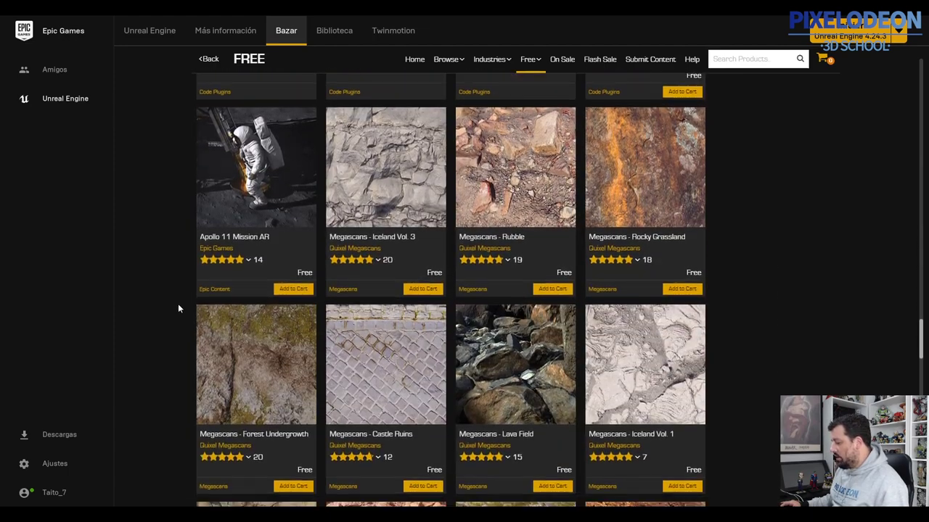
pyautogui.scroll(-6, 179, 301)
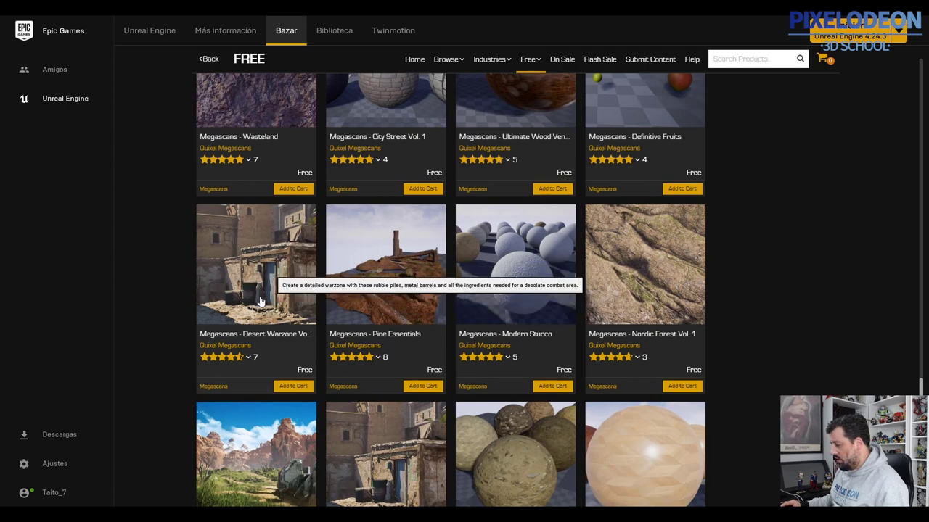
pyautogui.scroll(-1, 171, 332)
pyautogui.scroll(-3, 171, 333)
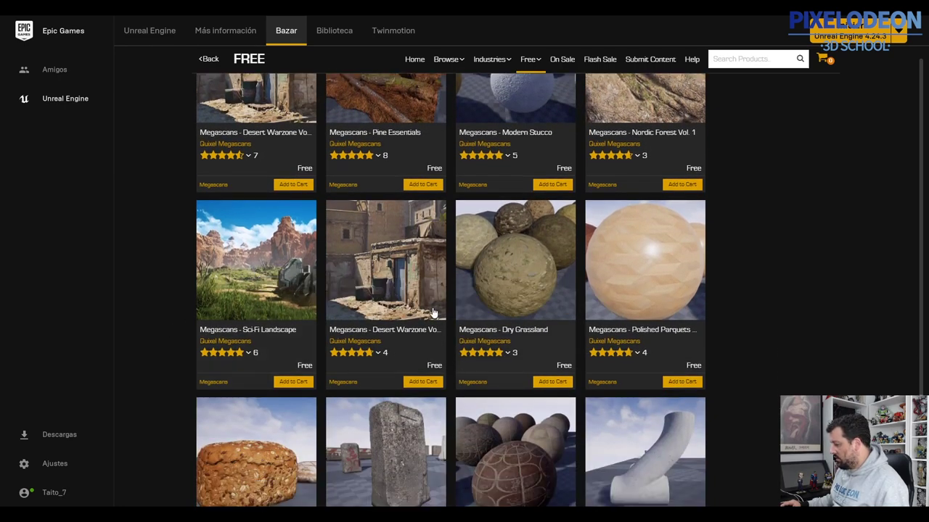
pyautogui.scroll(-5, 470, 334)
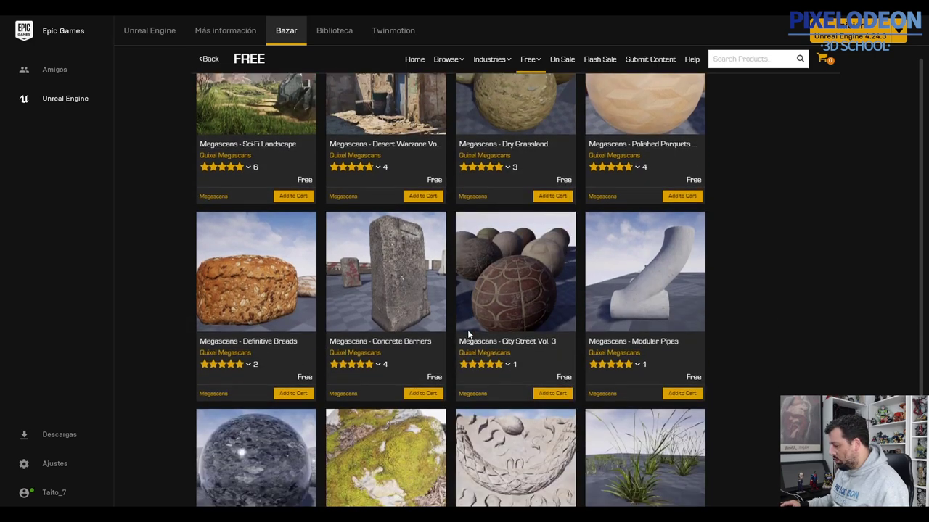
pyautogui.scroll(-2, 467, 335)
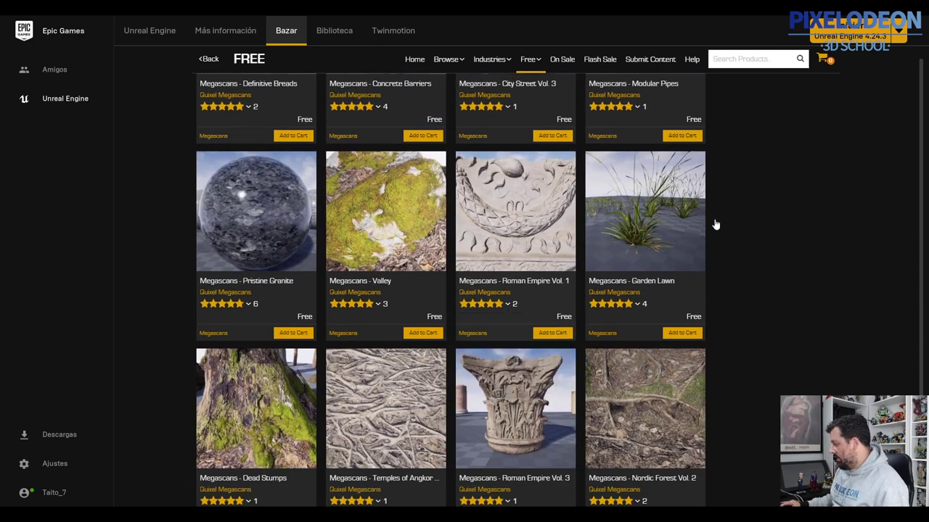
pyautogui.scroll(-1, 364, 379)
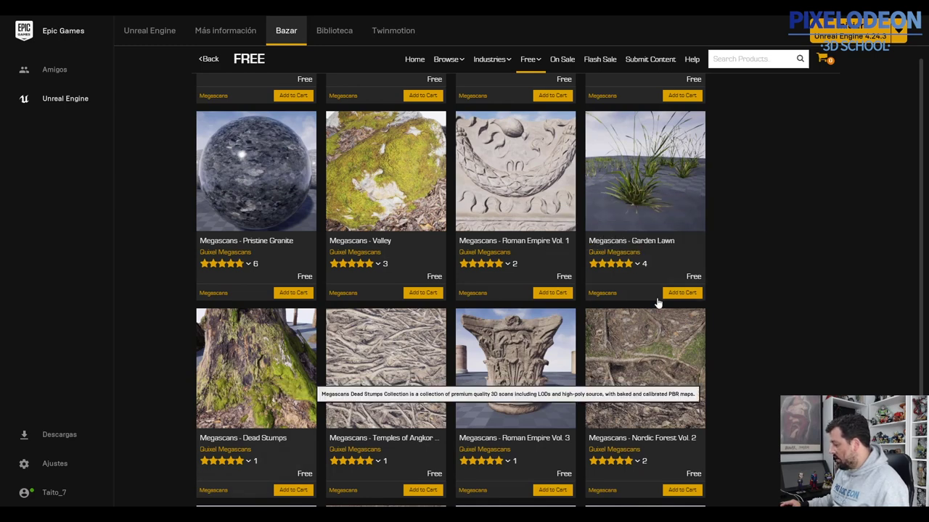
pyautogui.click(618, 188)
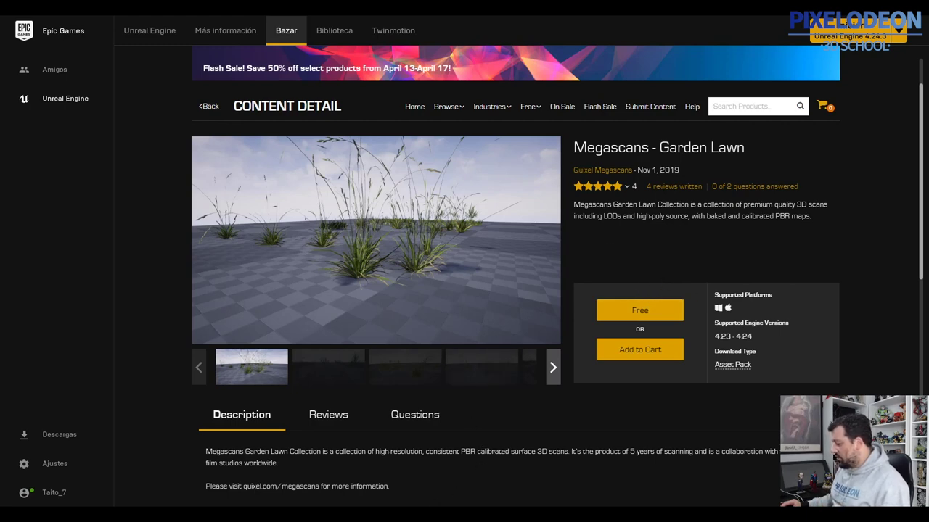
# Switch back to Unreal Editor, enlarge the content area, reopen the Environment folder from Content, and view the street lengthwise.
pyautogui.click(414, 471)
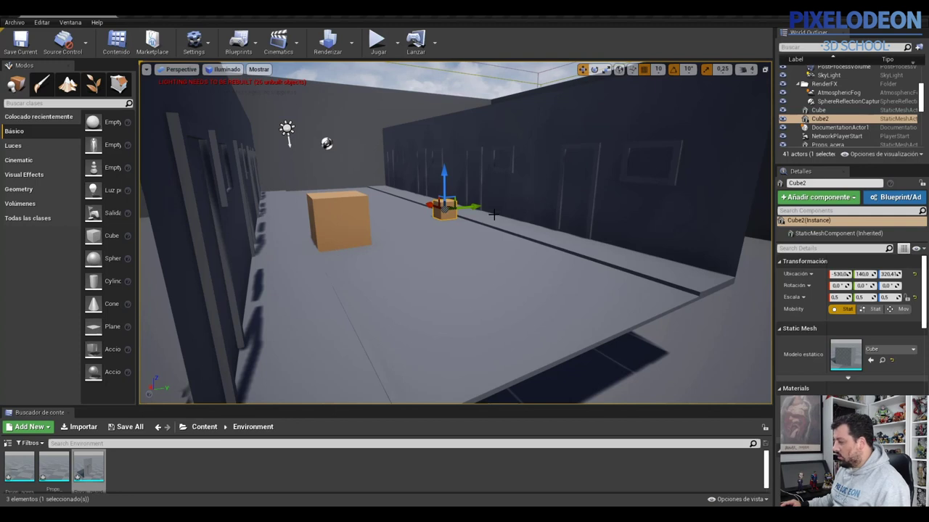
pyautogui.moveTo(366, 406); pyautogui.dragTo(363, 349)
pyautogui.click(204, 370)
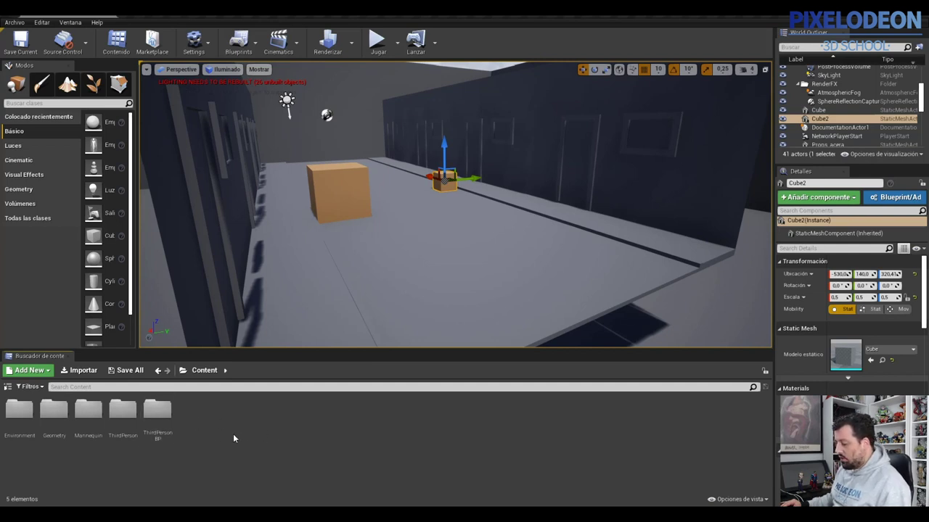
pyautogui.doubleClick(21, 411)
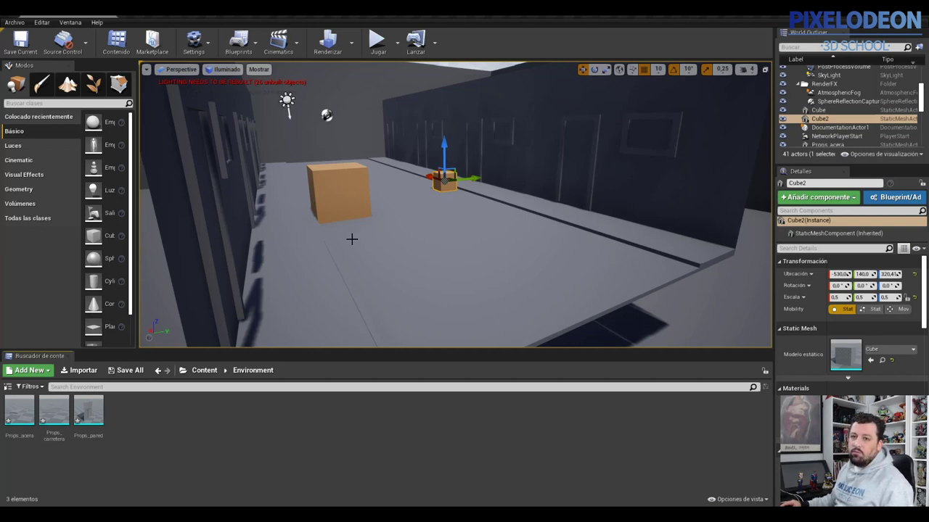
pyautogui.keyDown('alt'); pyautogui.moveTo(460, 213); pyautogui.dragTo(407, 218); pyautogui.keyUp('alt')
pyautogui.moveTo(407, 218); pyautogui.dragTo(481, 210, button='right')
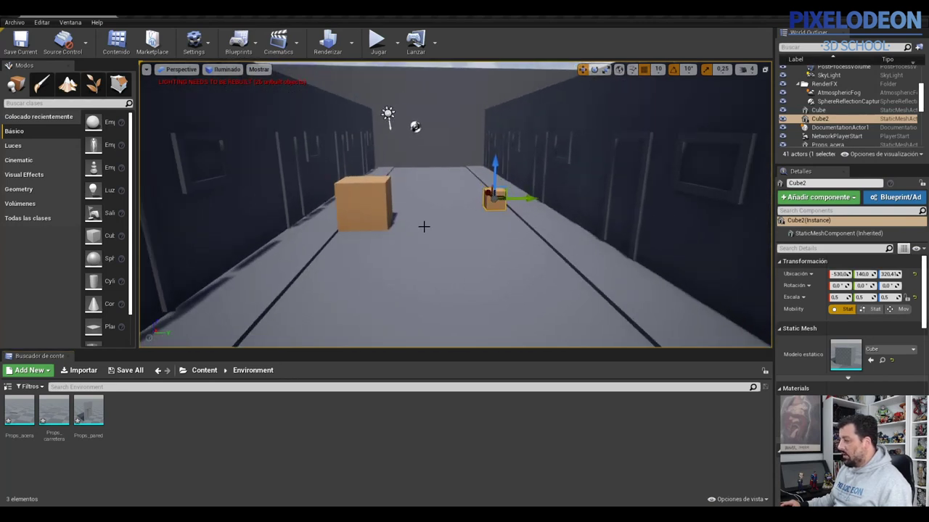